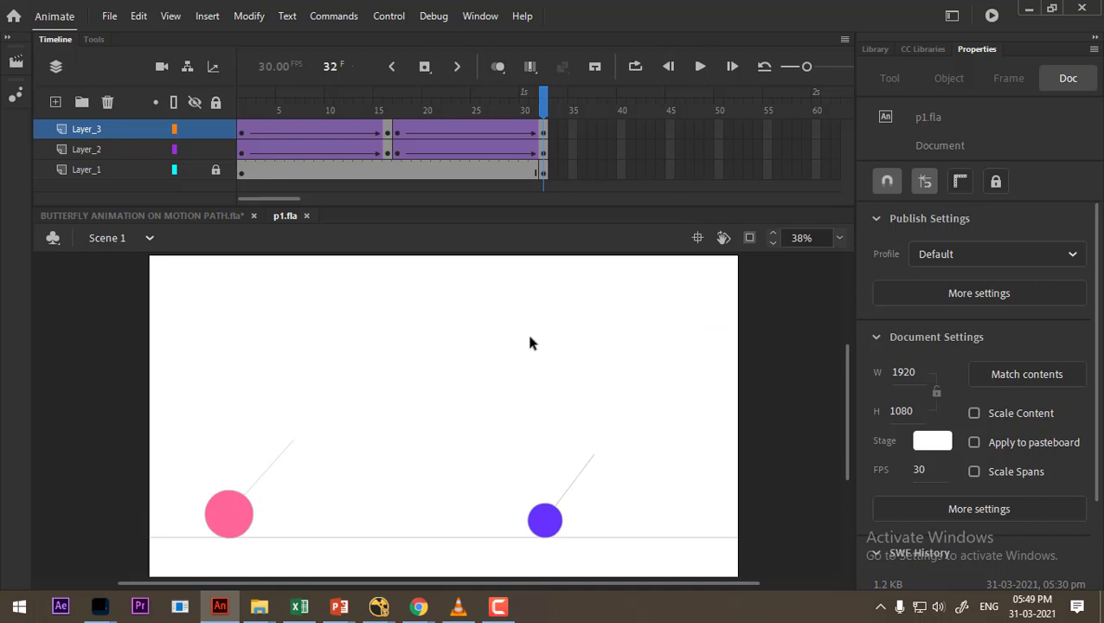
Create a new Standard 640 x 480 character animation document at 30 fps for ActionScript 3.0.
key("ctrl+Return")
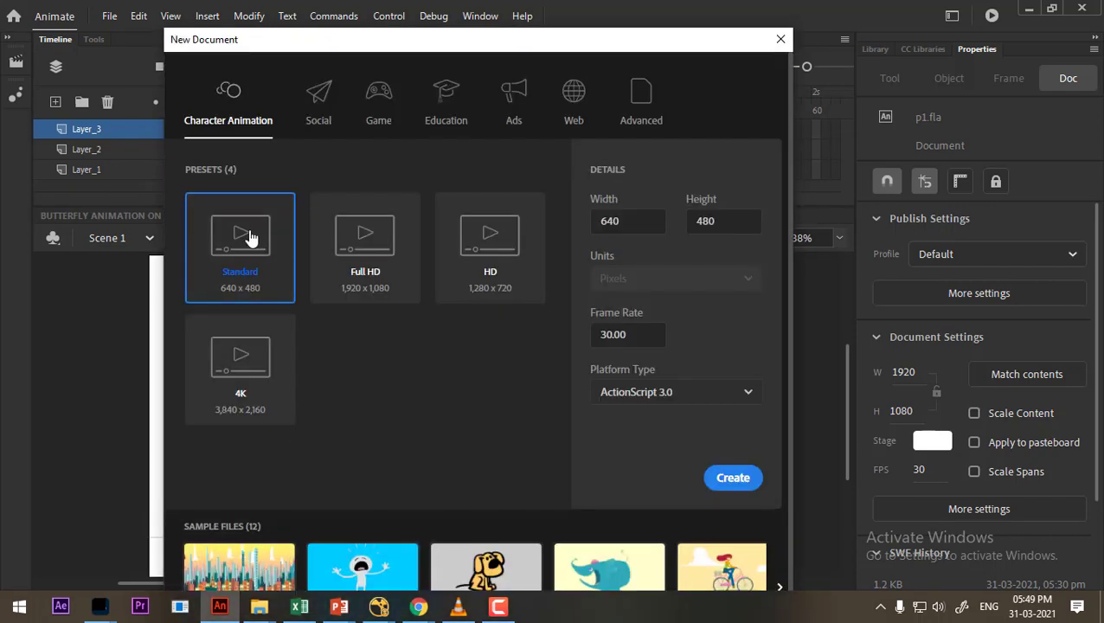
double_click(245, 254)
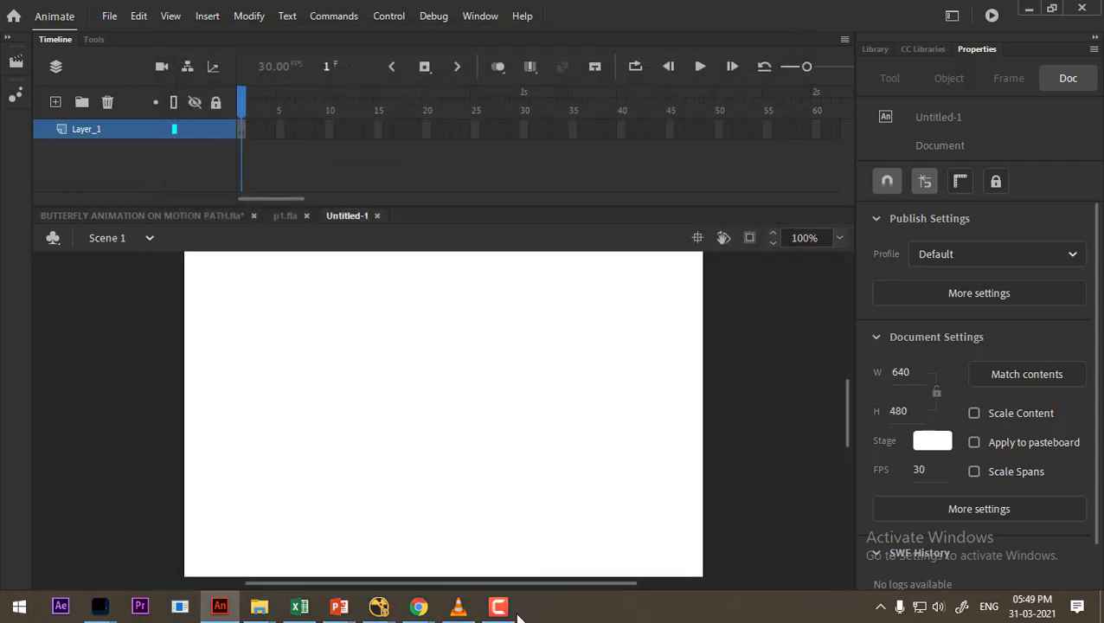
Switch to File Explorer, copy the path of the Plane animation on path folder, and return to Animate.
mouse_move(263, 611)
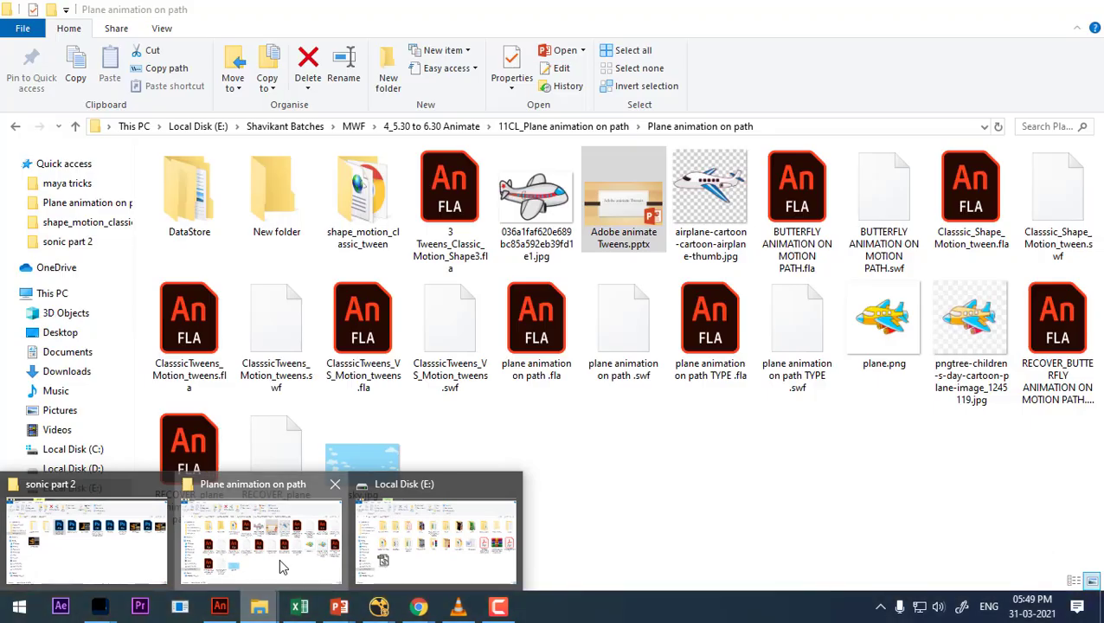
left_click(279, 558)
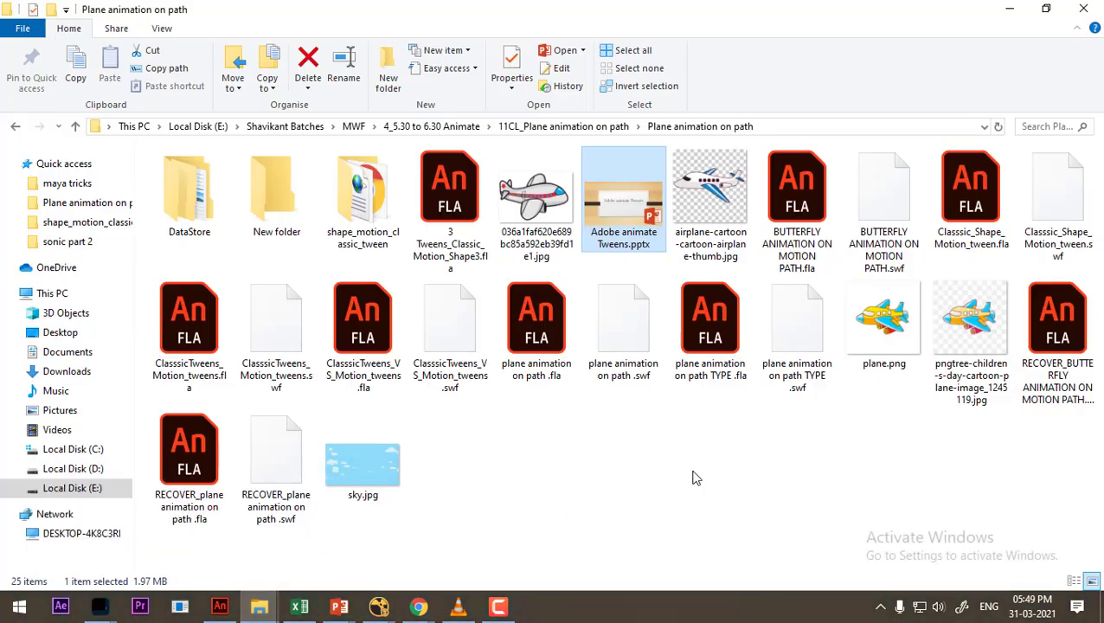
left_click(796, 130)
left_click(1009, 9)
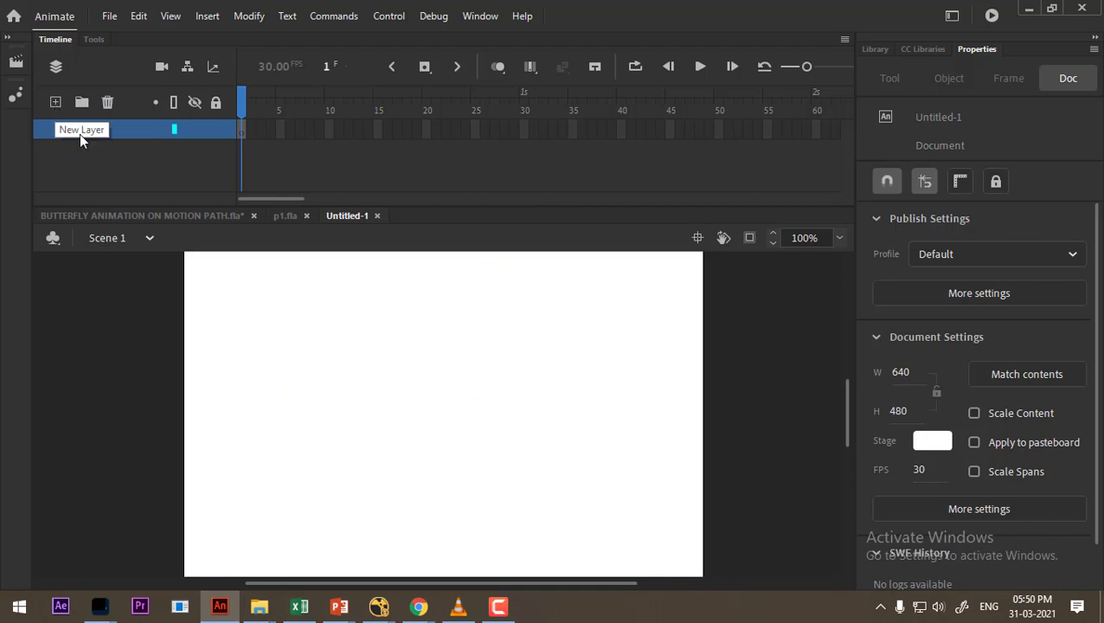
Try the 95237982 seamless mountain landscape image as the stage background and undo the import.
left_click(109, 15)
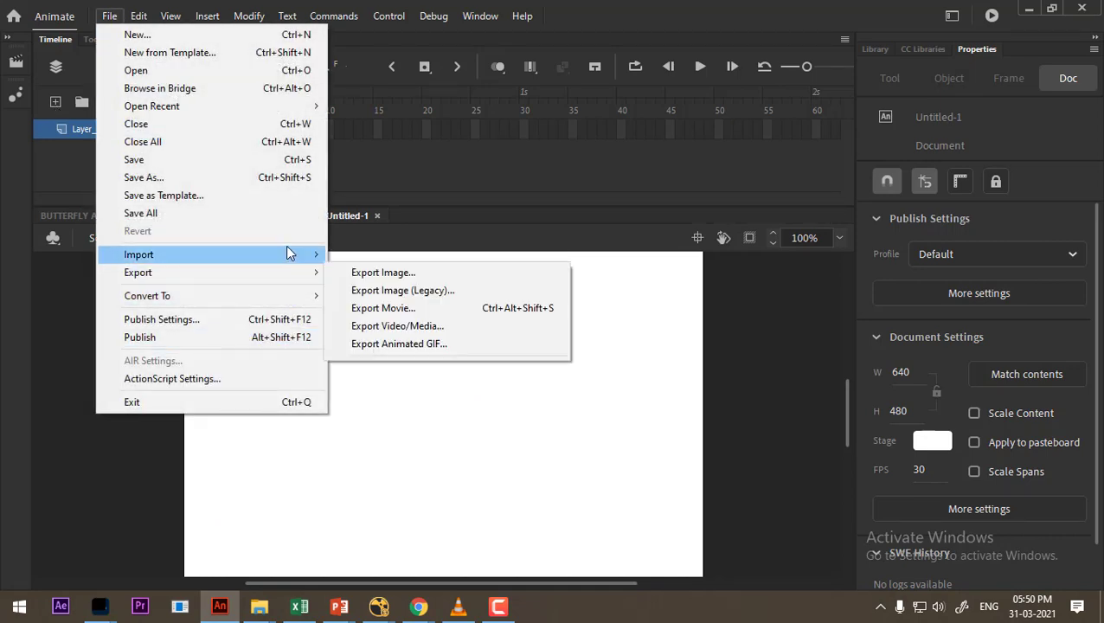
mouse_move(286, 251)
left_click(417, 254)
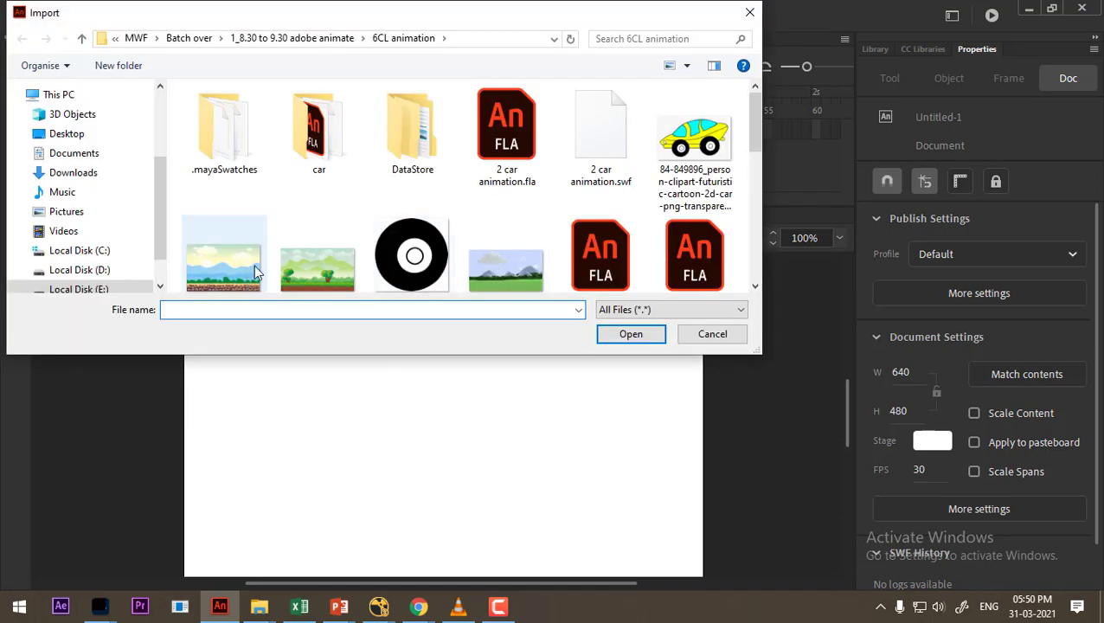
left_click(336, 286)
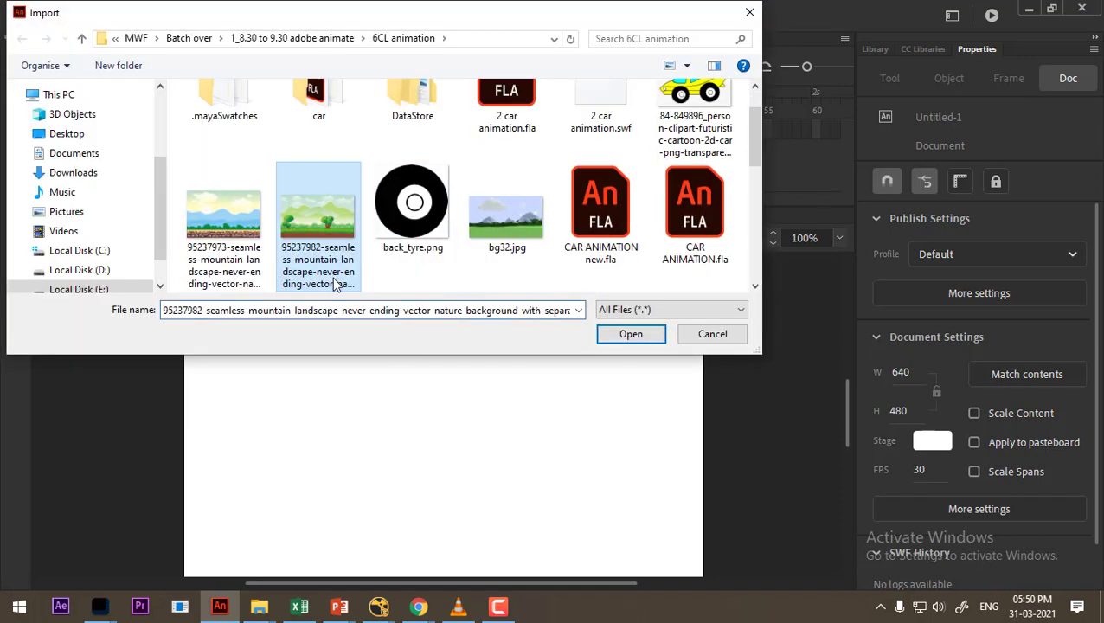
double_click(325, 224)
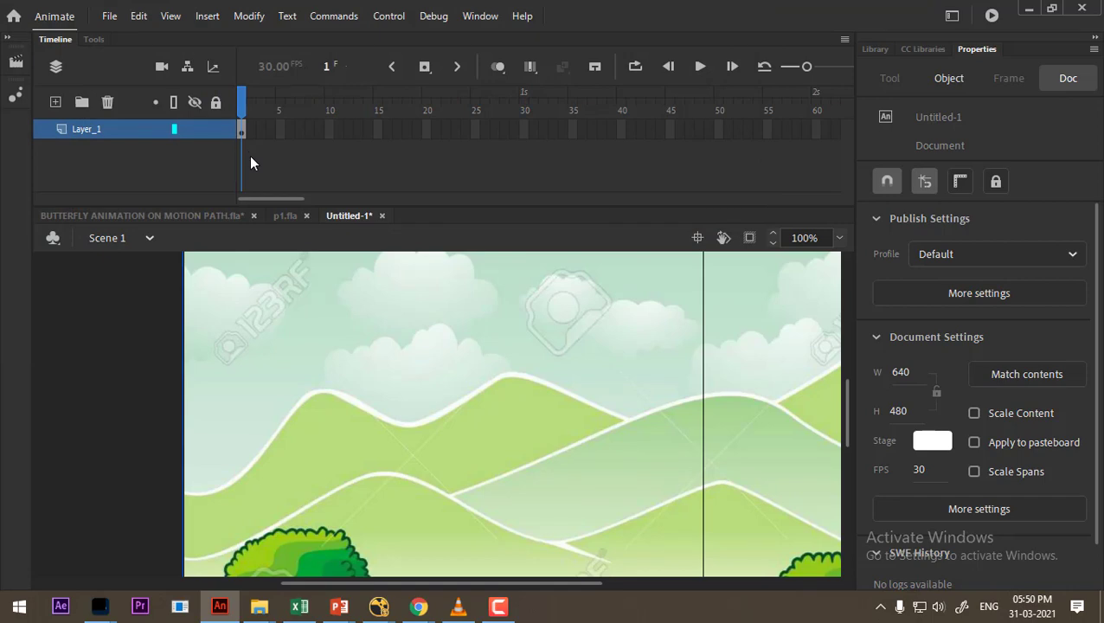
key("ctrl+z")
Import draw-more-few-cloud.png from the 6CL animation folder to the stage.
left_click(109, 15)
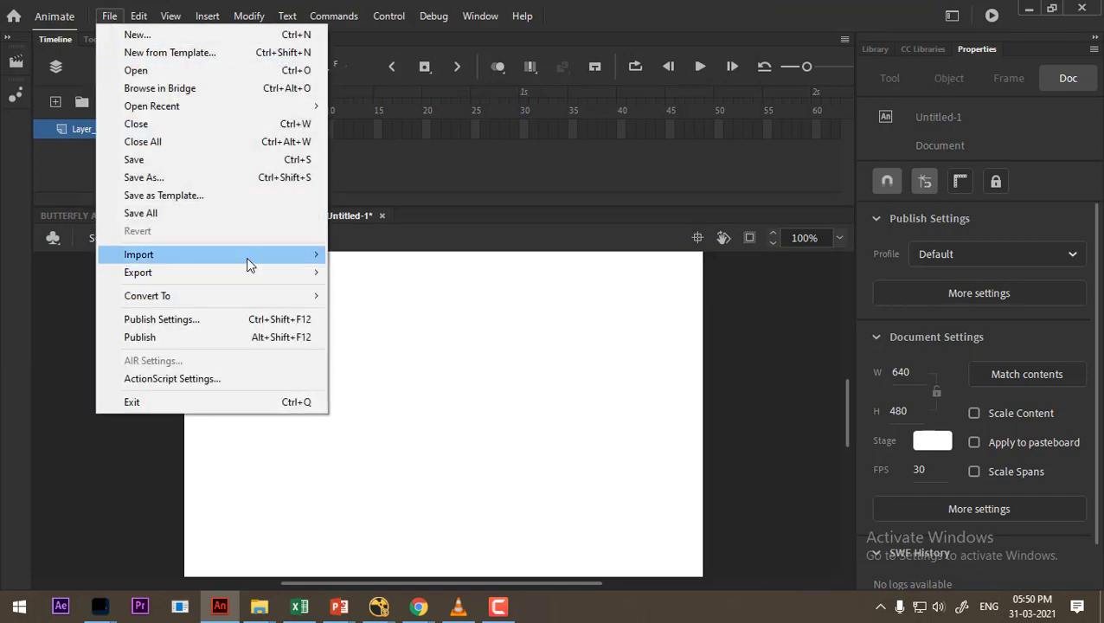
mouse_move(247, 257)
left_click(468, 256)
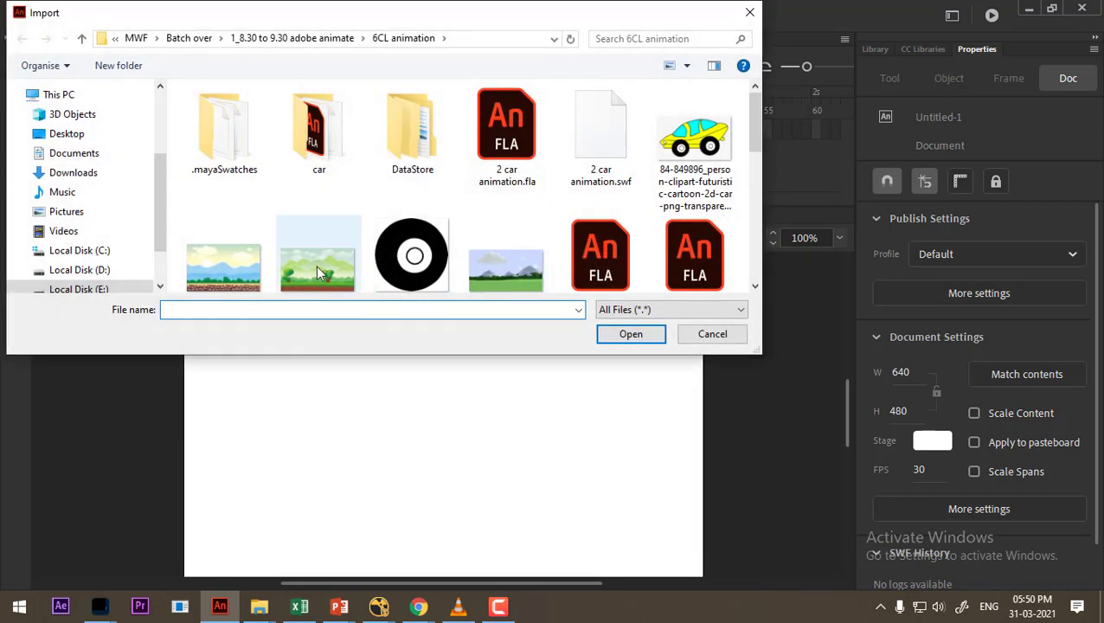
scroll(316, 268, "down", 2)
scroll(534, 292, "down", 3)
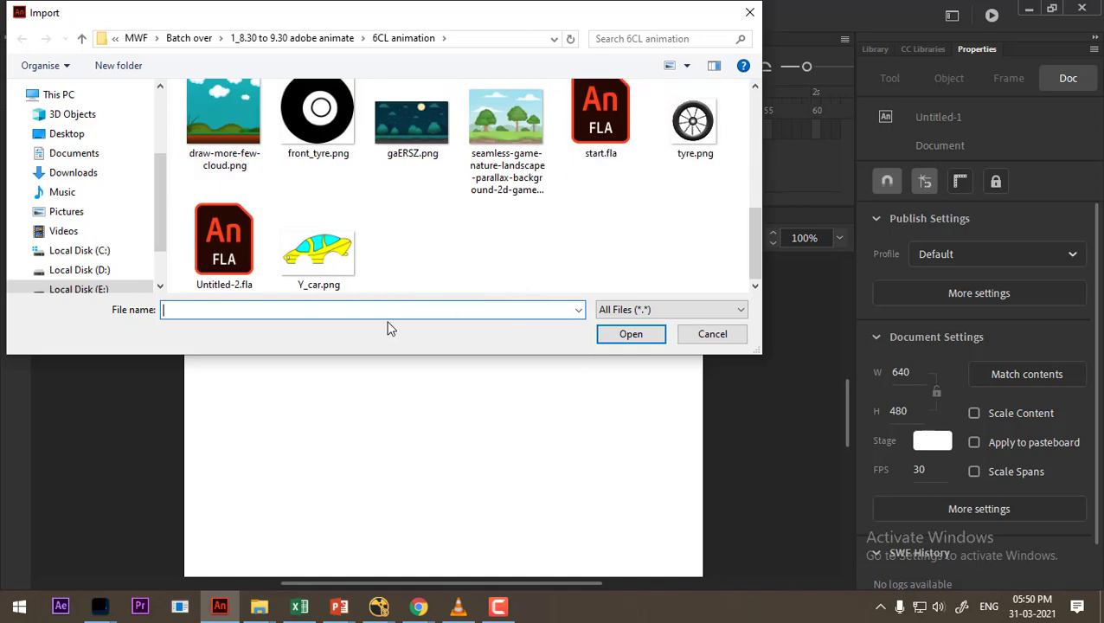
left_click(246, 156)
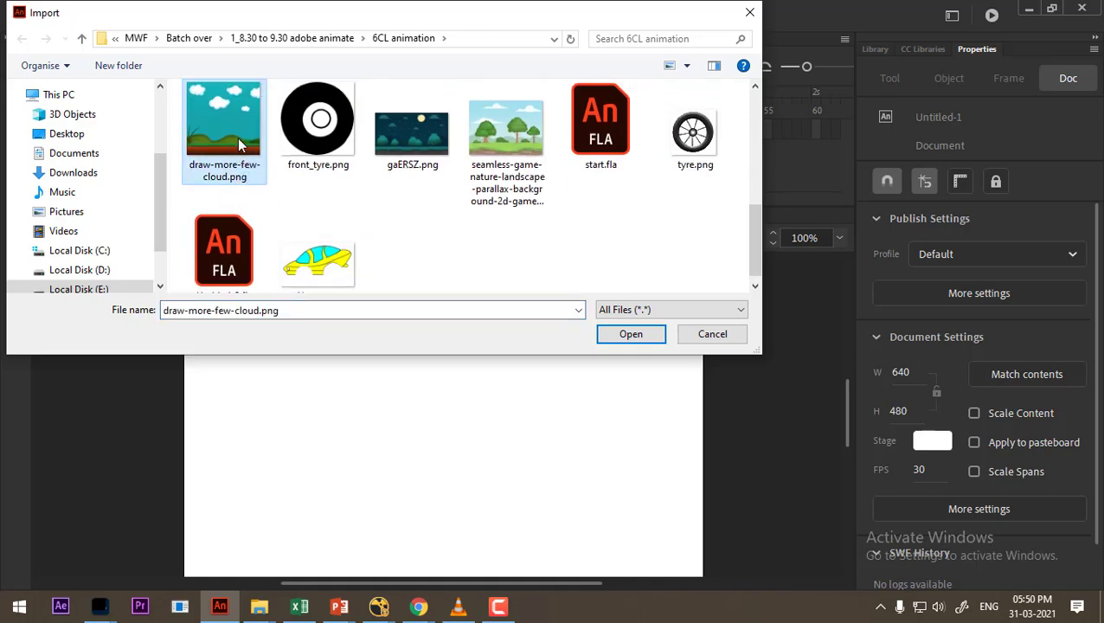
double_click(230, 126)
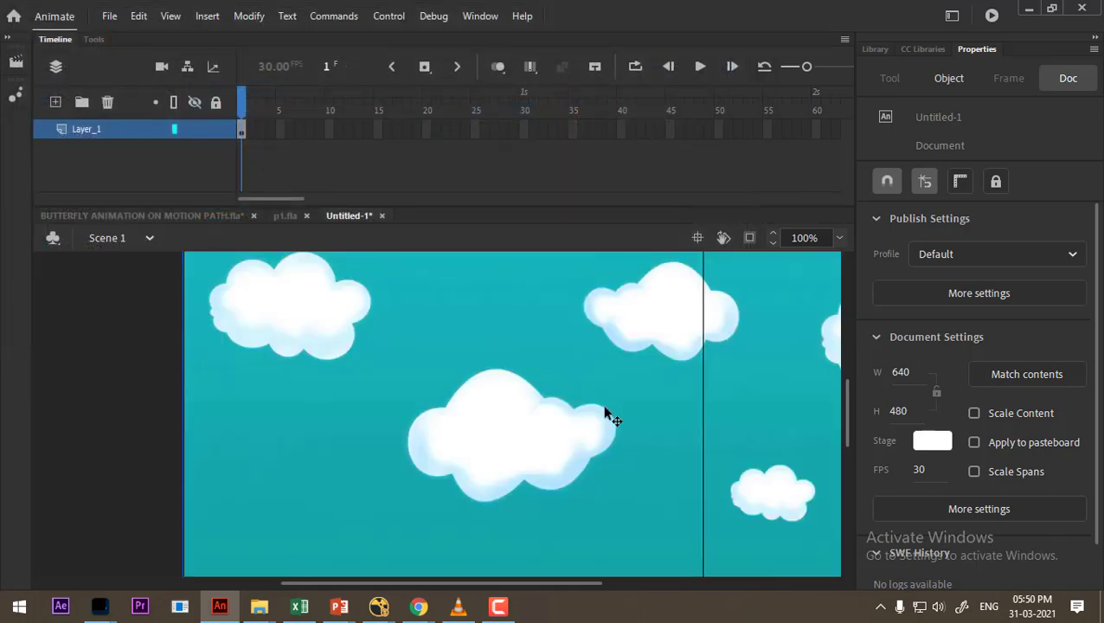
Scale the cloud background down to about 380 by 452 px with Free Transform and move it near the stage's upper-left corner.
key("ctrl+minus")
left_click(655, 467)
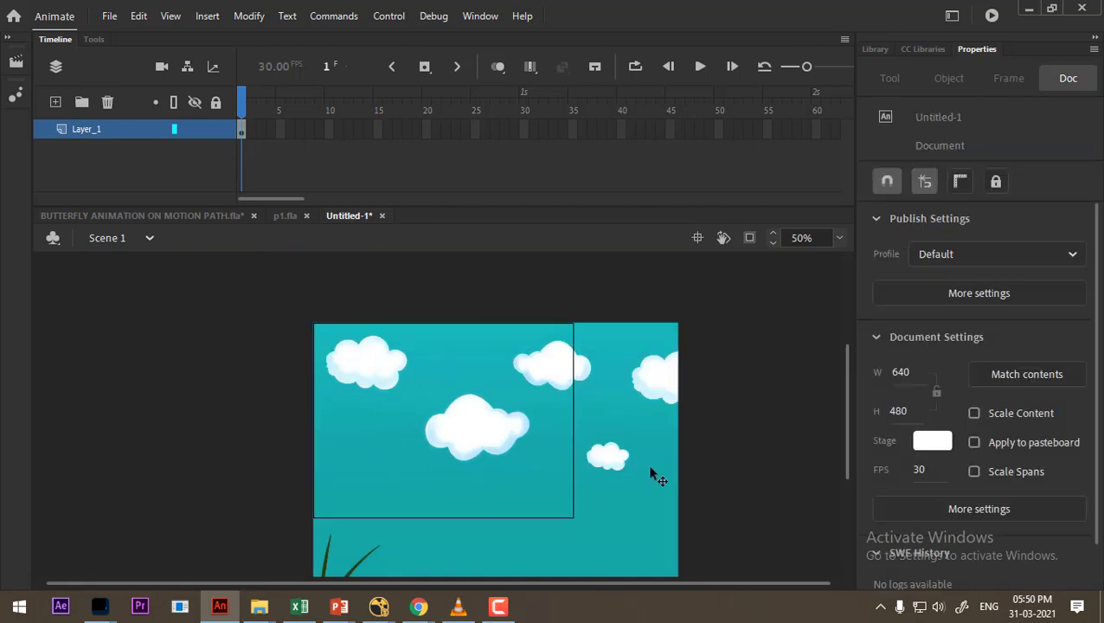
left_click(94, 39)
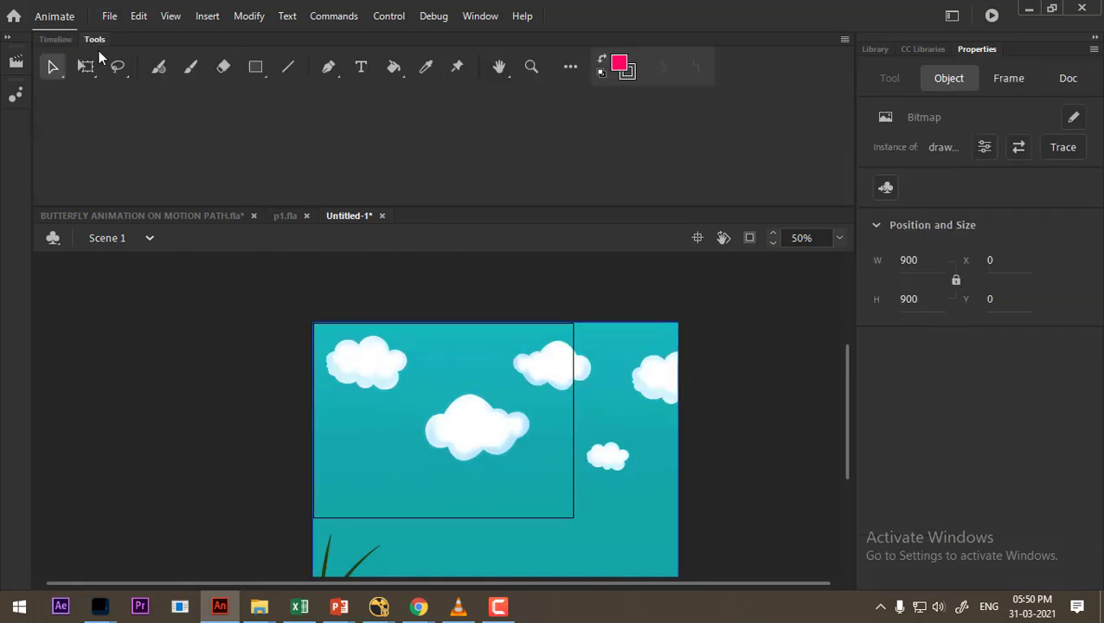
left_click(86, 67)
scroll(732, 508, "down", 5)
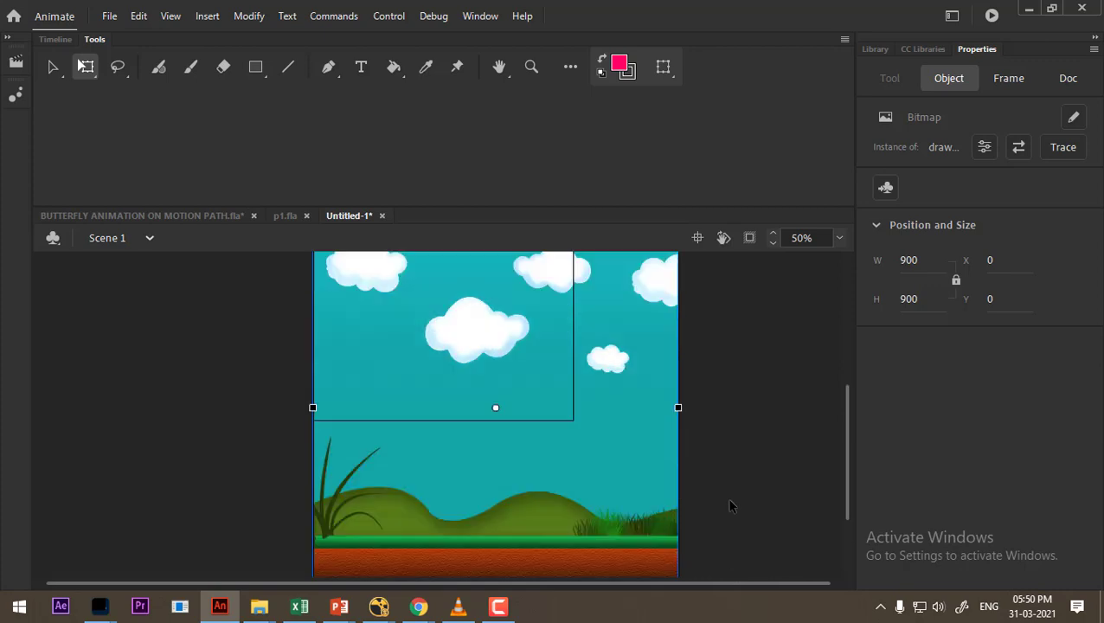
left_click_drag(676, 493, 572, 402)
scroll(564, 396, "up", 3)
scroll(565, 396, "up", 2)
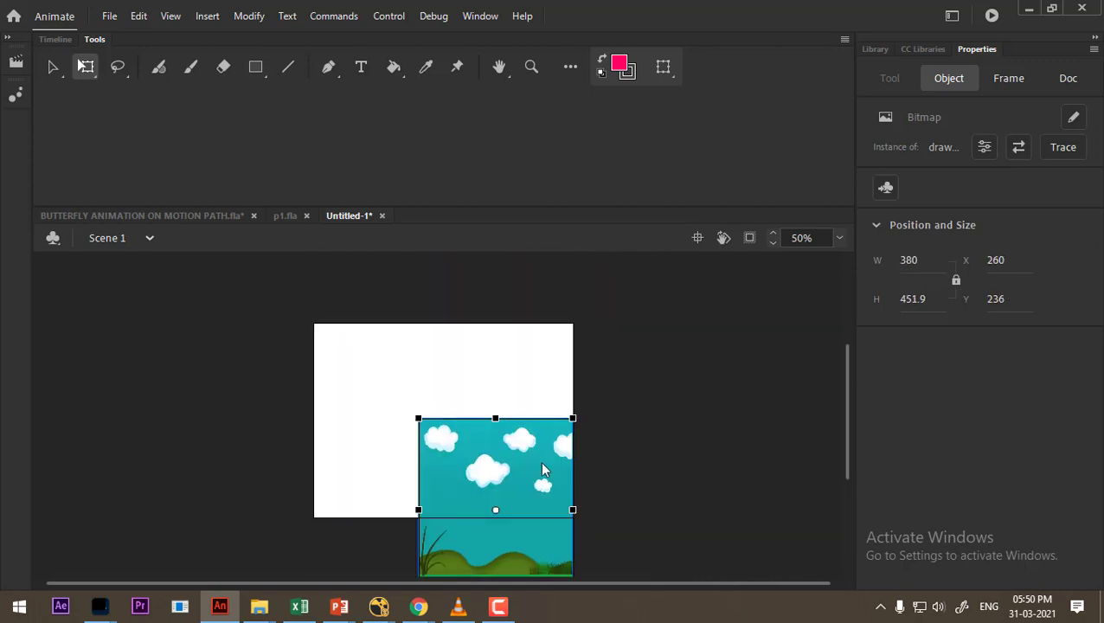
left_click_drag(543, 468, 437, 368)
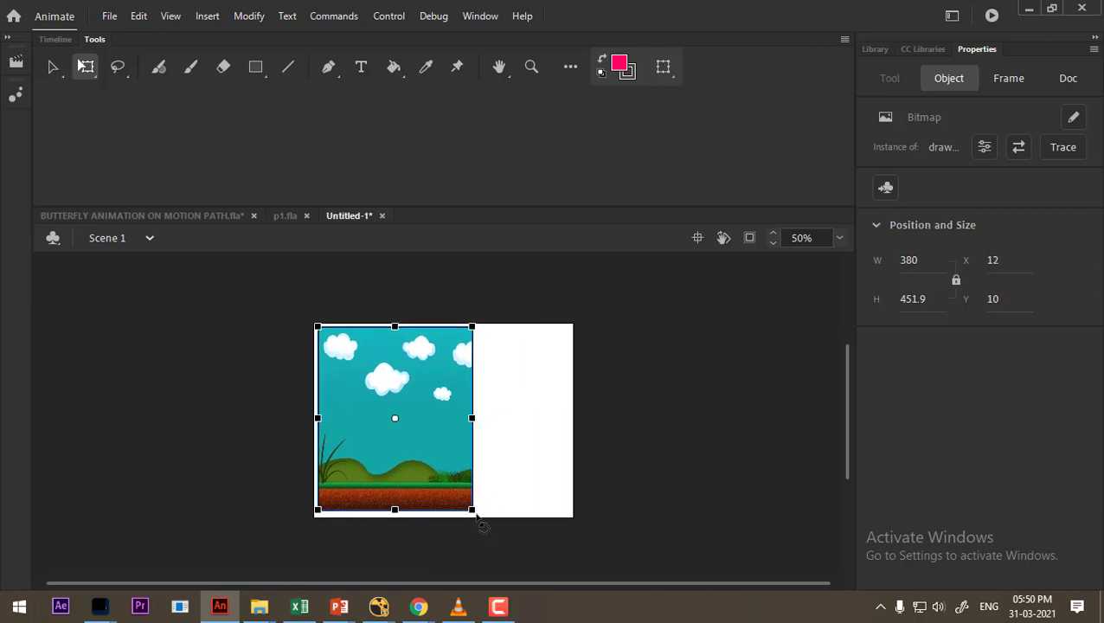
Enlarge and reposition the cloud background so it covers the whole stage, extending slightly past its edges.
left_click_drag(471, 509, 545, 532)
left_click_drag(483, 457, 532, 451)
left_click(784, 444)
left_click(700, 407)
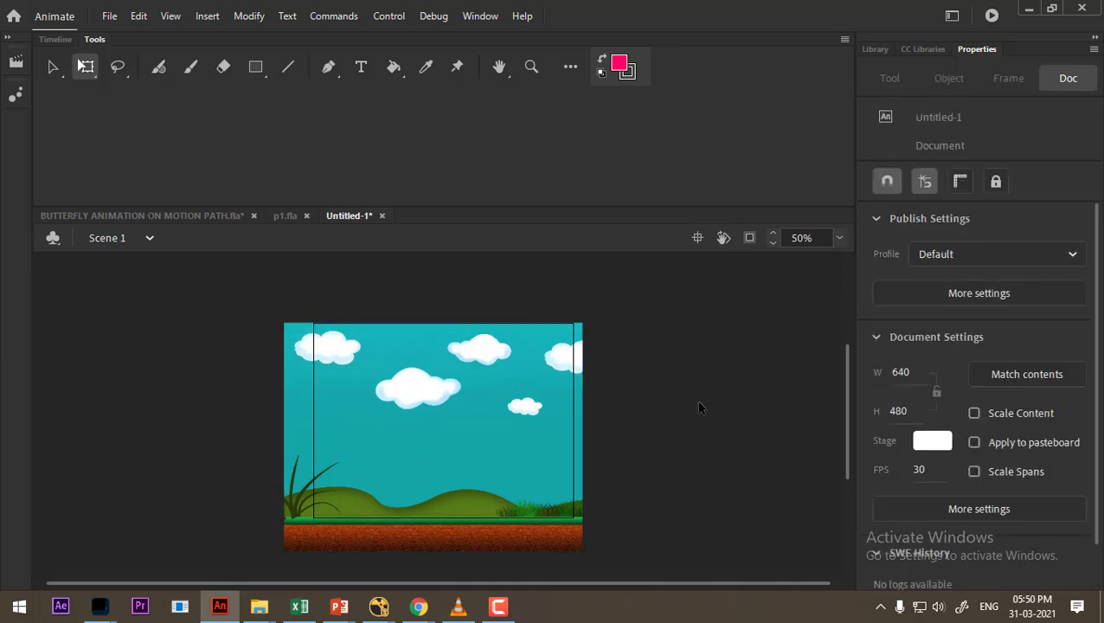
Try a blank keyframe at frame 30 of Layer_1 and undo it.
left_click(54, 39)
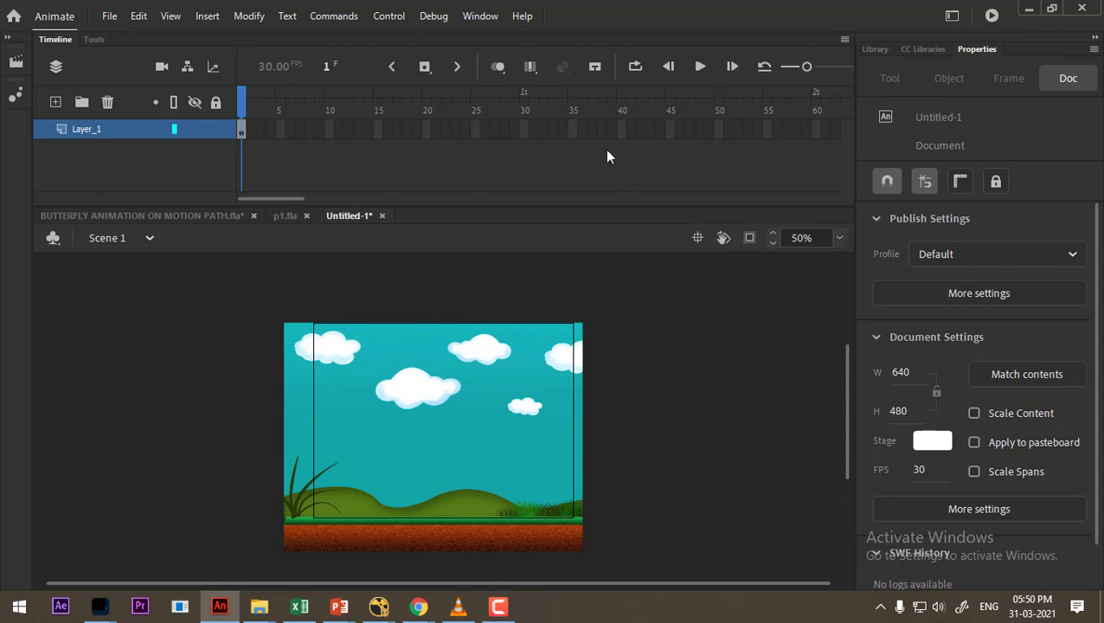
left_click(525, 130)
right_click(525, 130)
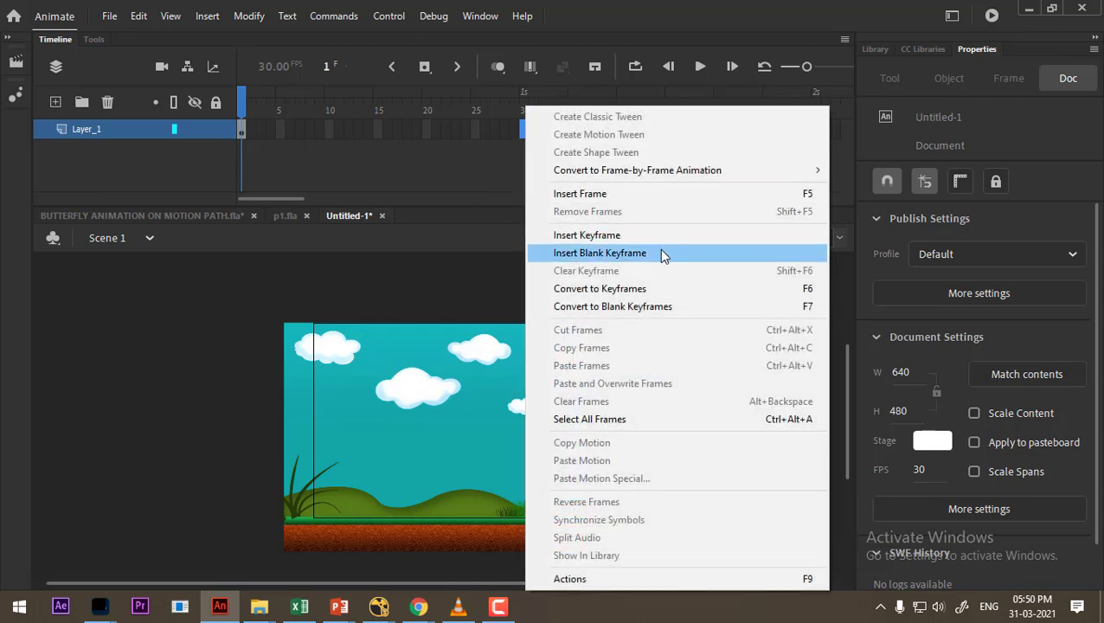
left_click(599, 253)
mouse_move(513, 111)
left_mouse_down()
mouse_move(240, 111)
mouse_move(522, 121)
left_mouse_up()
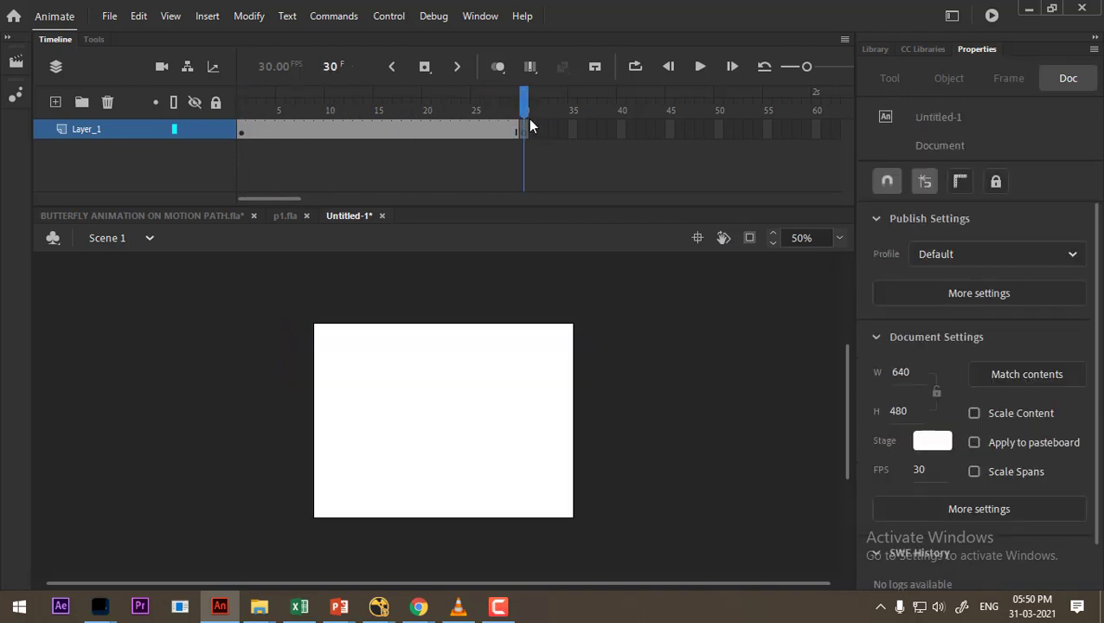
key("comma")
key("ctrl+z")
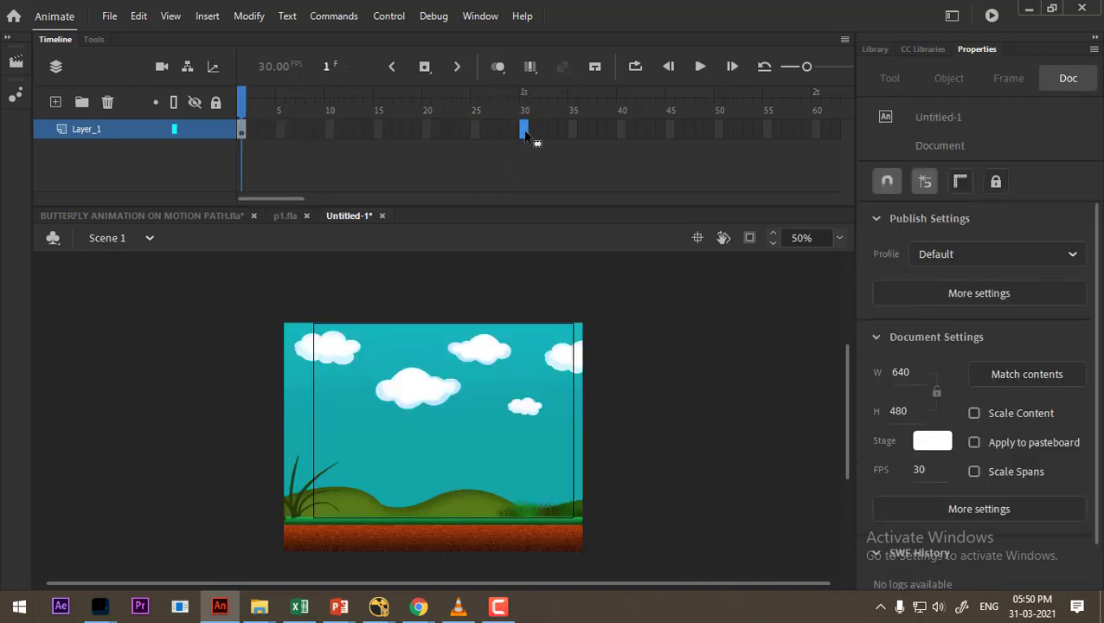
Insert a regular keyframe at frame 30 of Layer_1 and return the playhead to frame 1.
right_click(524, 130)
left_click(655, 246)
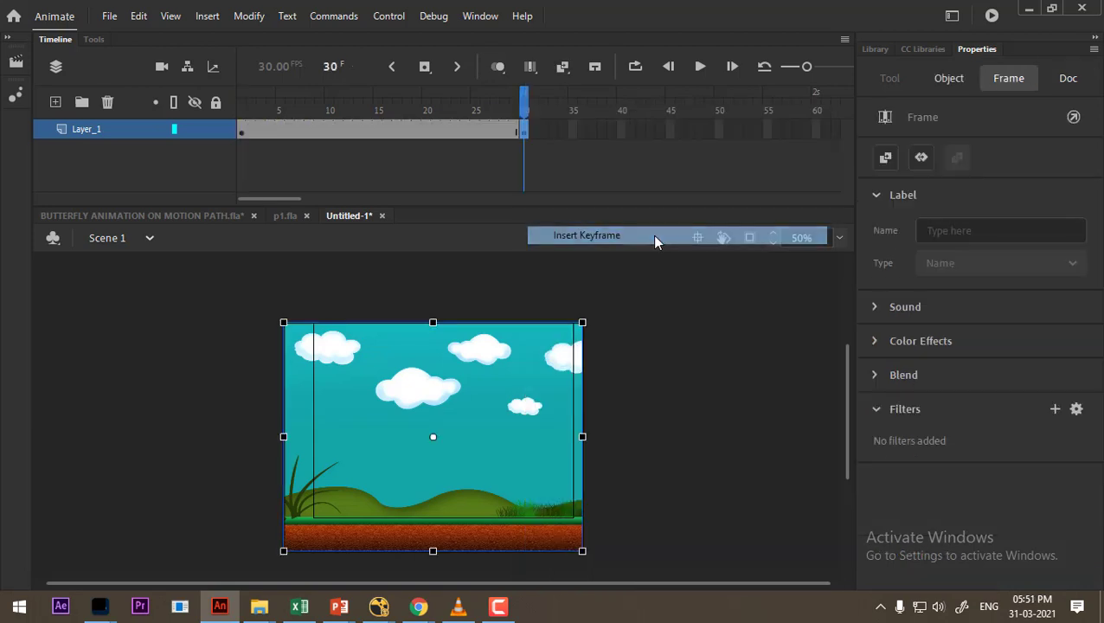
key("comma")
key("shift+comma")
Rename the background layer Layer_1 to bg and lock it.
left_click(100, 180)
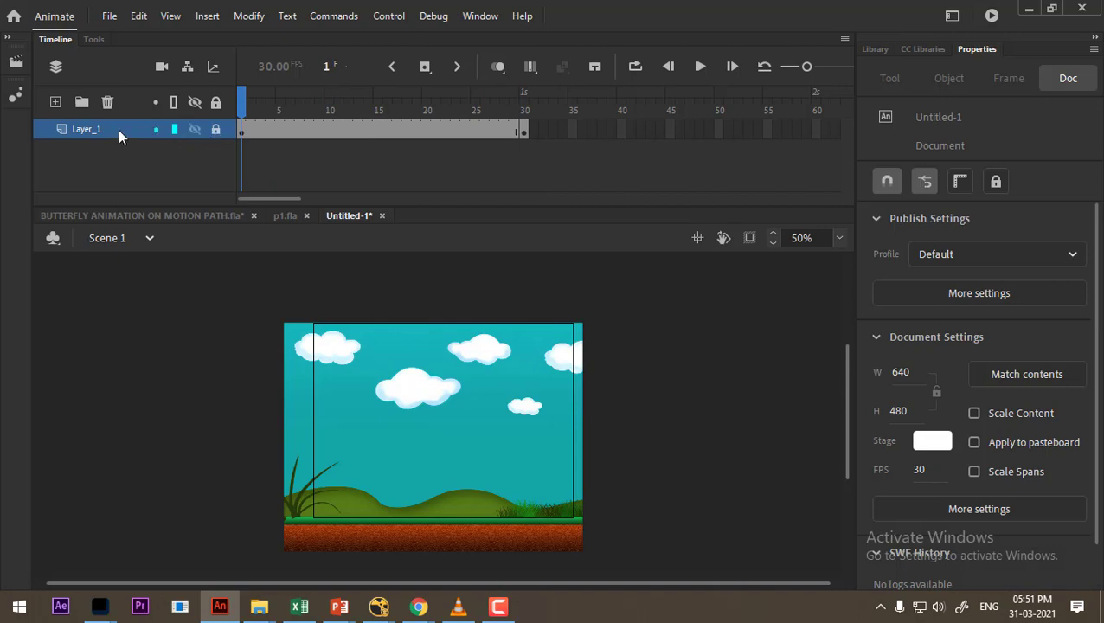
double_click(97, 128)
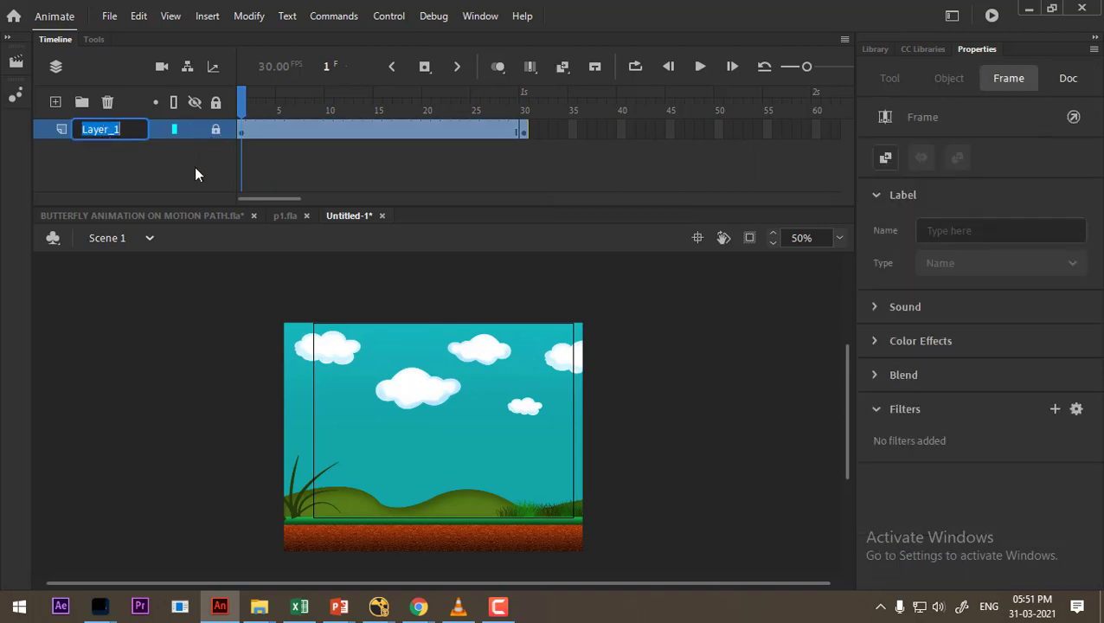
type("bg")
key("Return")
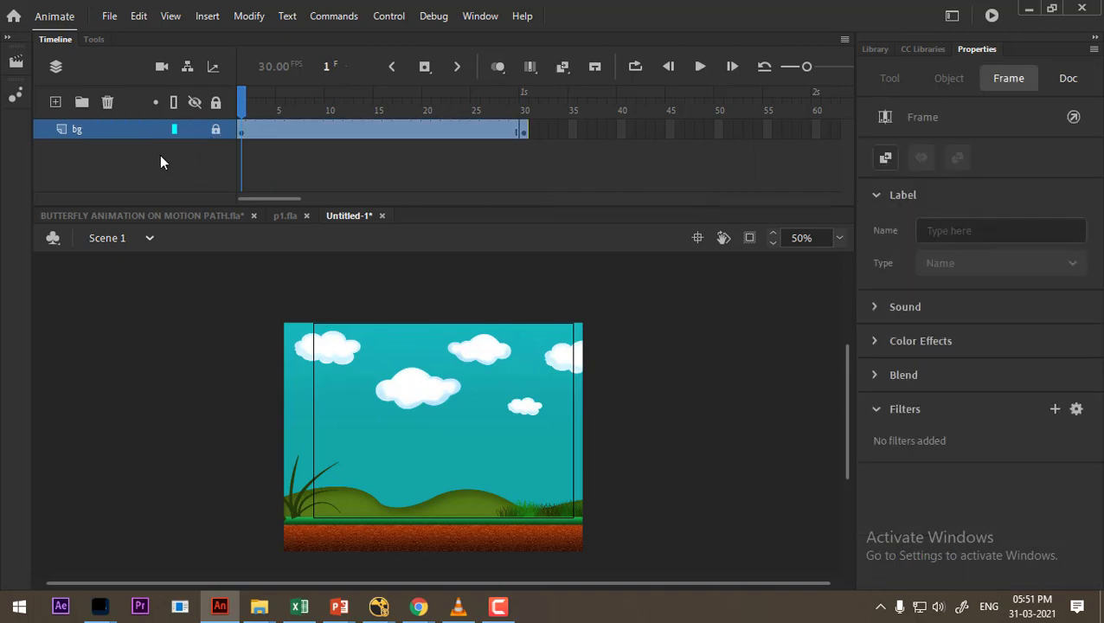
left_click(160, 162)
Add a new layer above bg and open the Plane animation on path folder for importing an image to the stage.
left_click(57, 103)
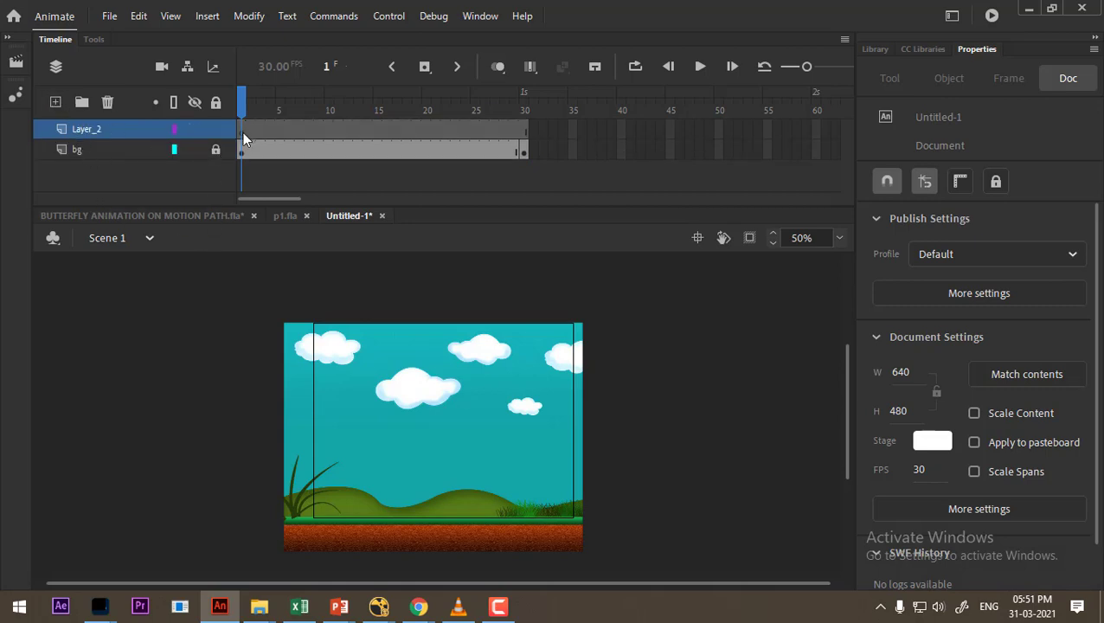
left_click(271, 129)
left_click(109, 16)
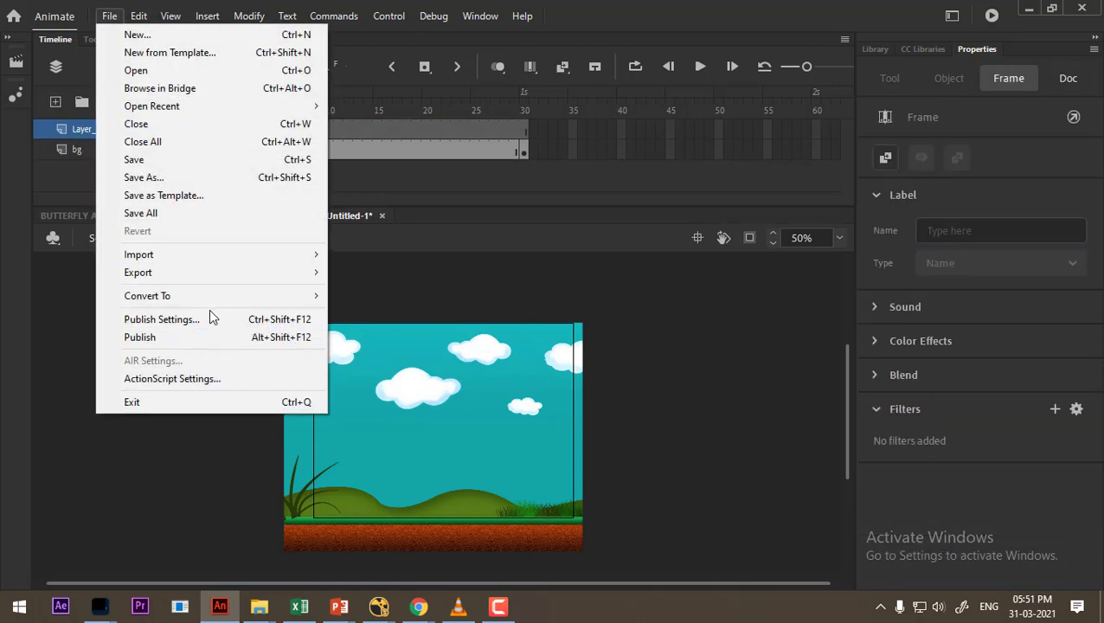
mouse_move(224, 256)
left_click(463, 261)
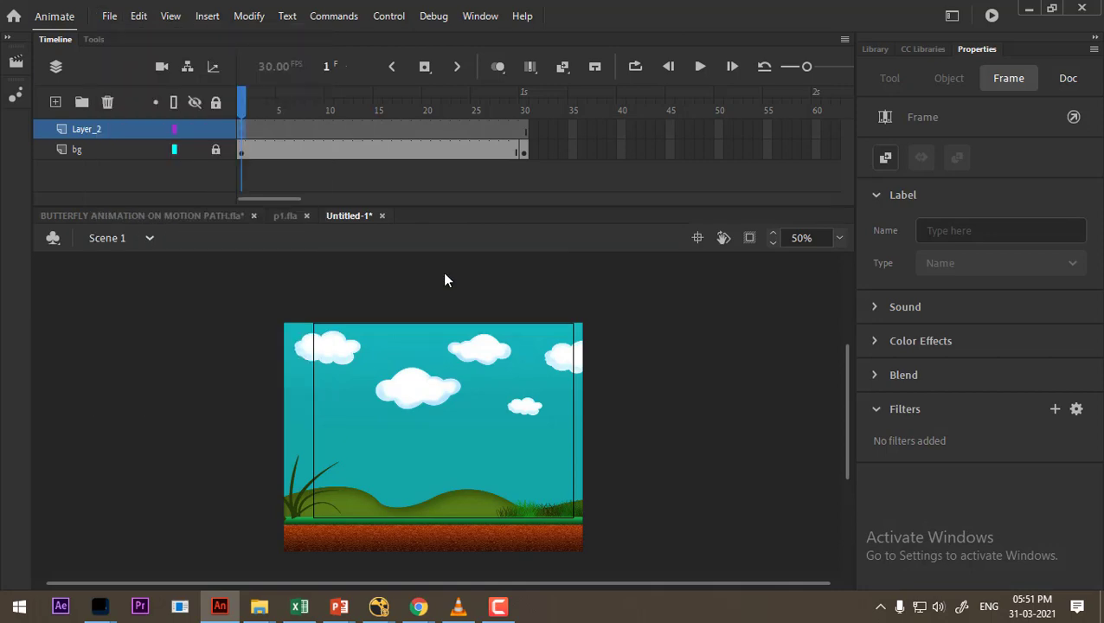
type("E:\\Asubkant Batches\\MWF\\4_5.30 to 6.30 Animate\\11CL_Plane animation on path\\Plane animation on path")
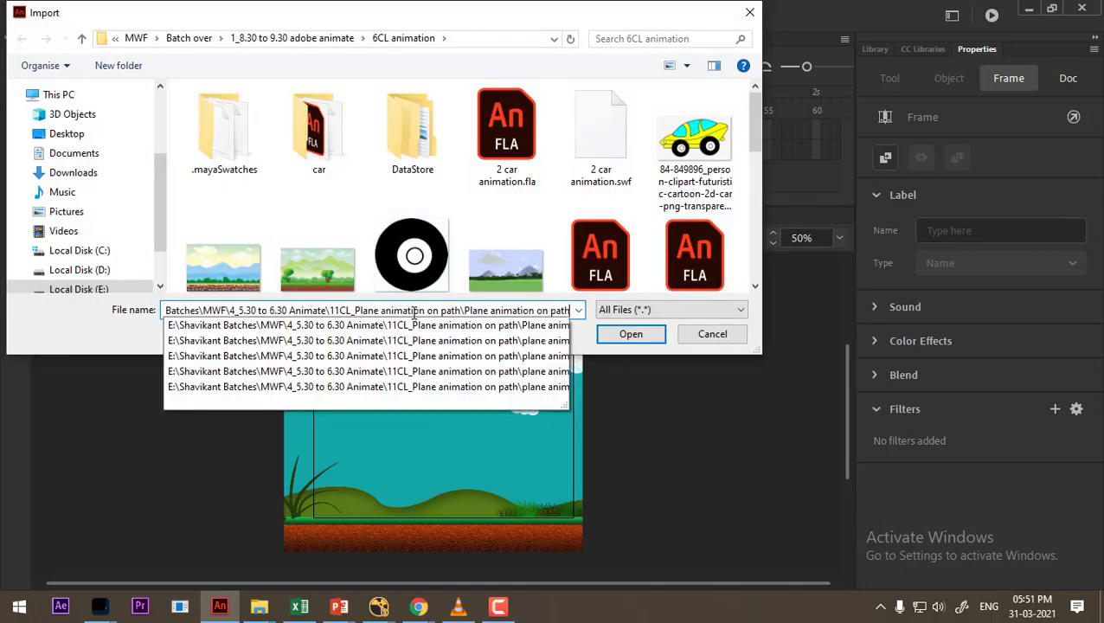
key("Return")
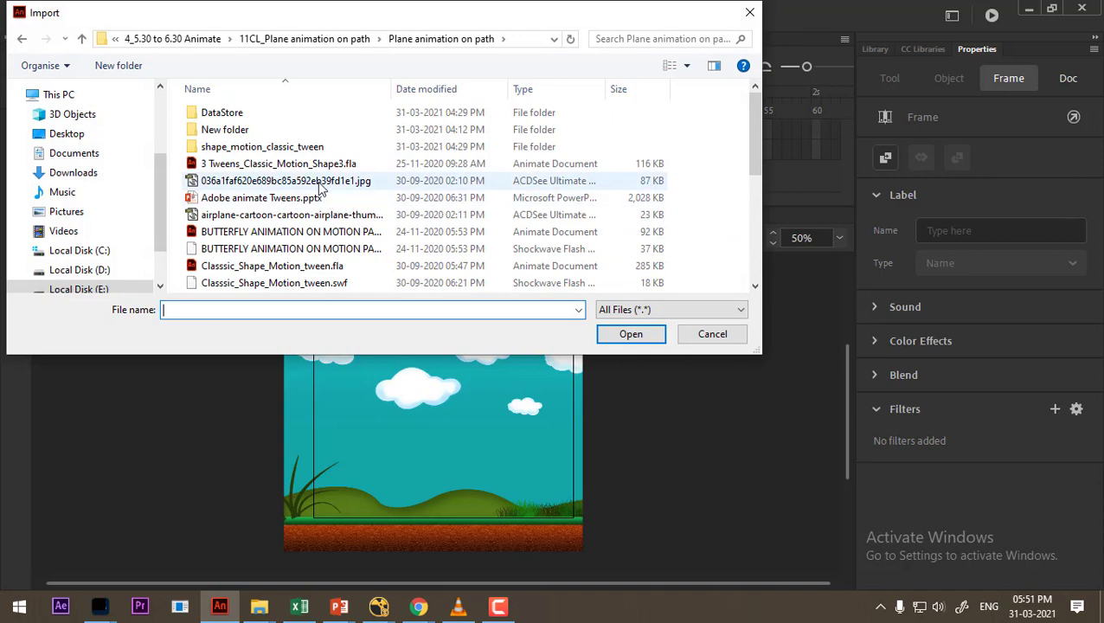
Show the folder's files as large thumbnails and import plane.png onto the stage.
left_click(663, 182)
scroll(364, 249, "down", 4)
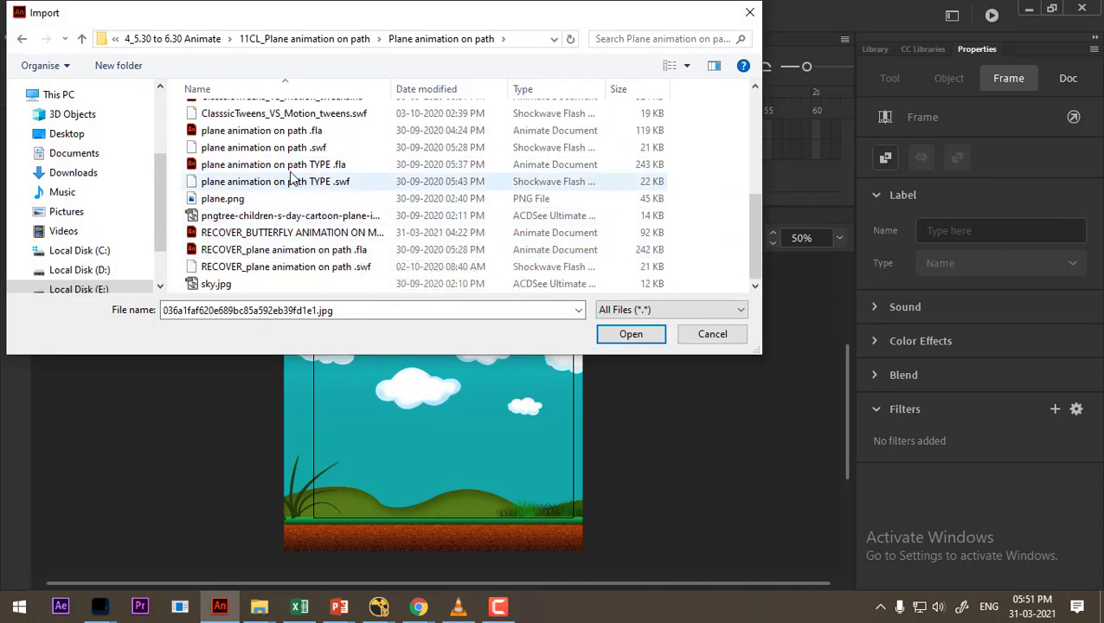
left_click(281, 284)
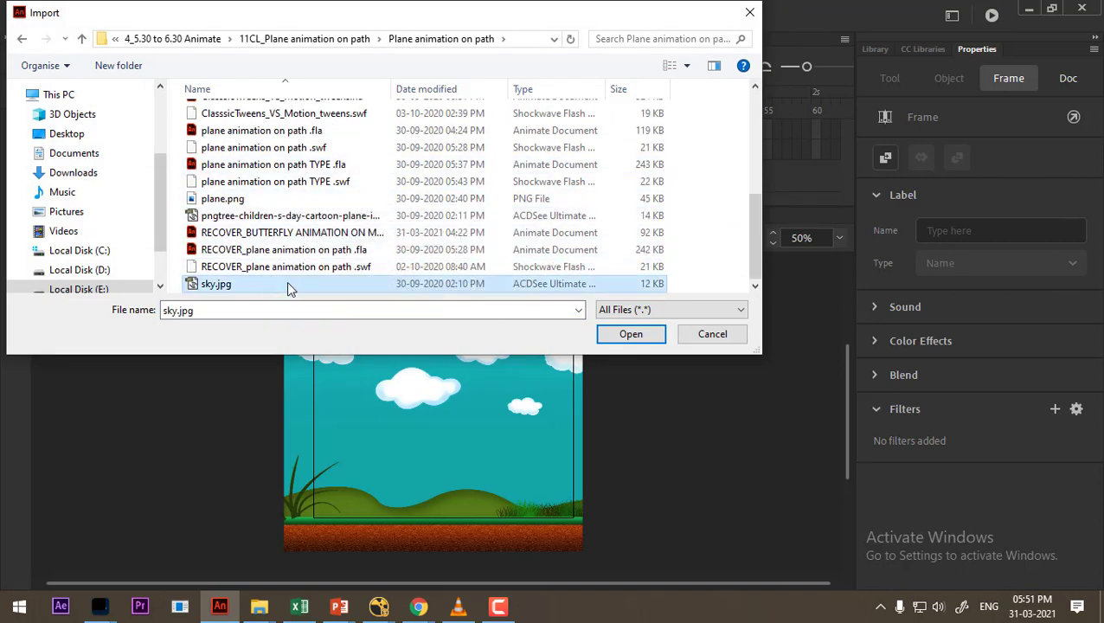
left_click_drag(759, 356, 1102, 457)
left_click(1011, 66)
left_click(1029, 63)
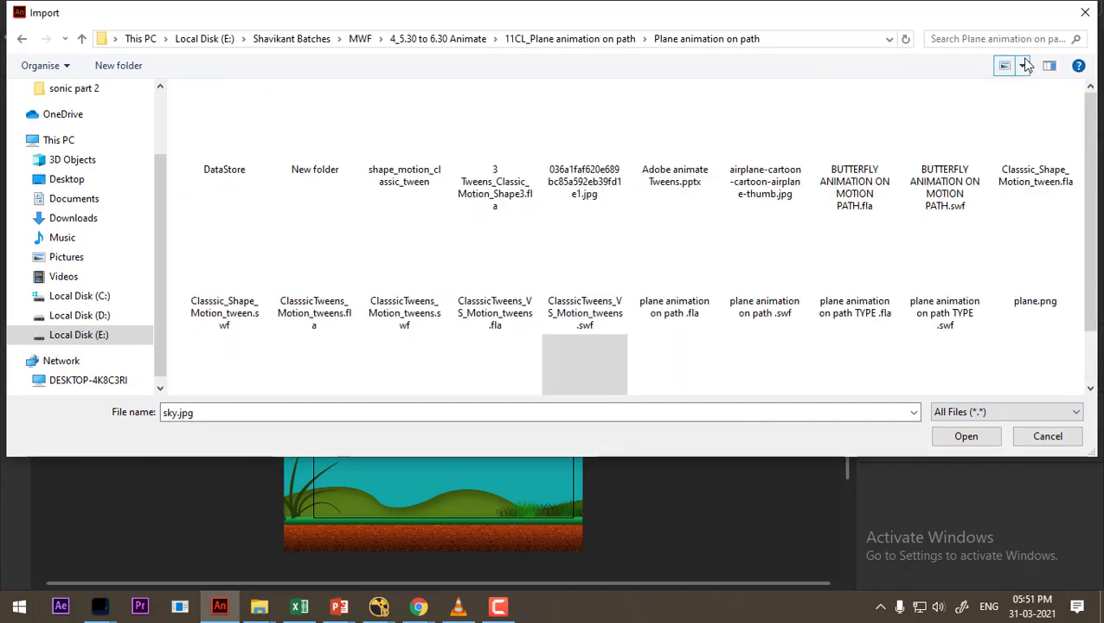
left_click(1054, 287)
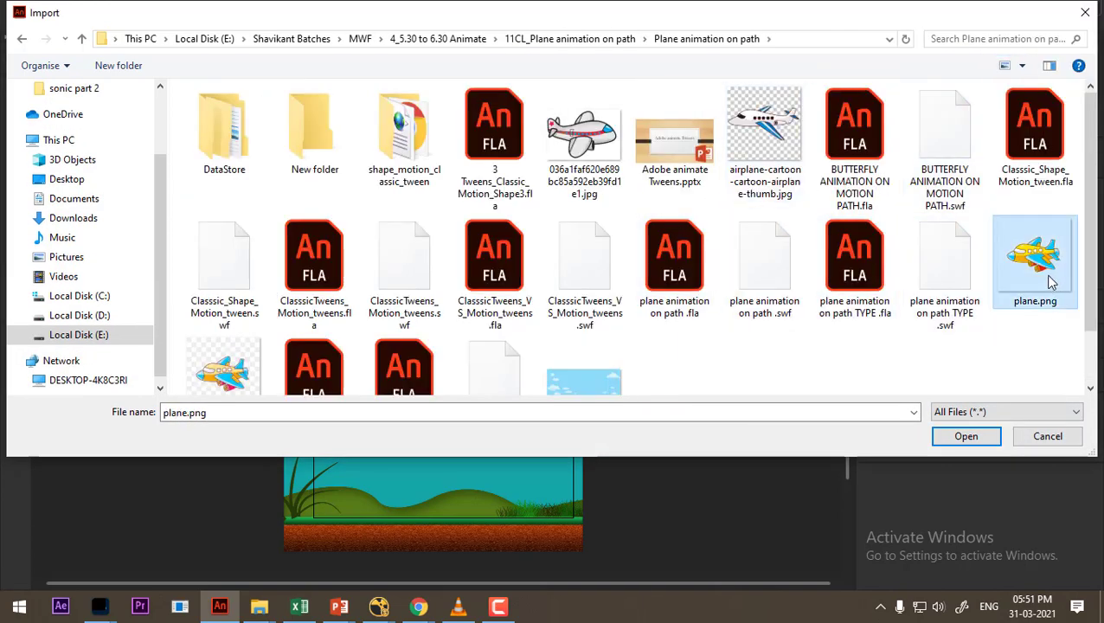
scroll(1049, 281, "down", 1)
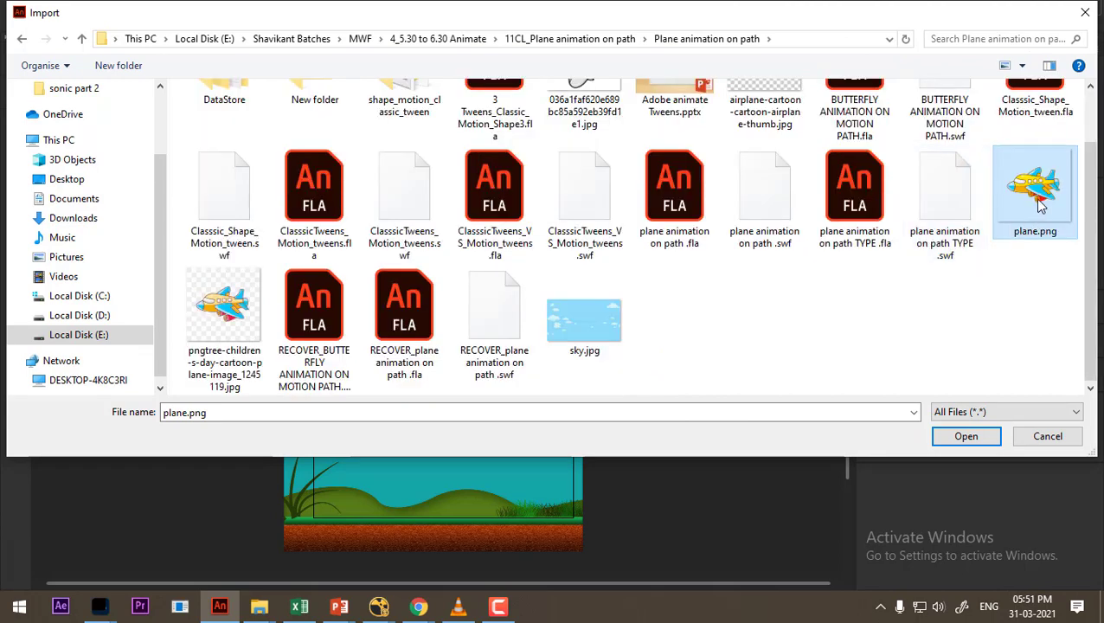
double_click(1035, 209)
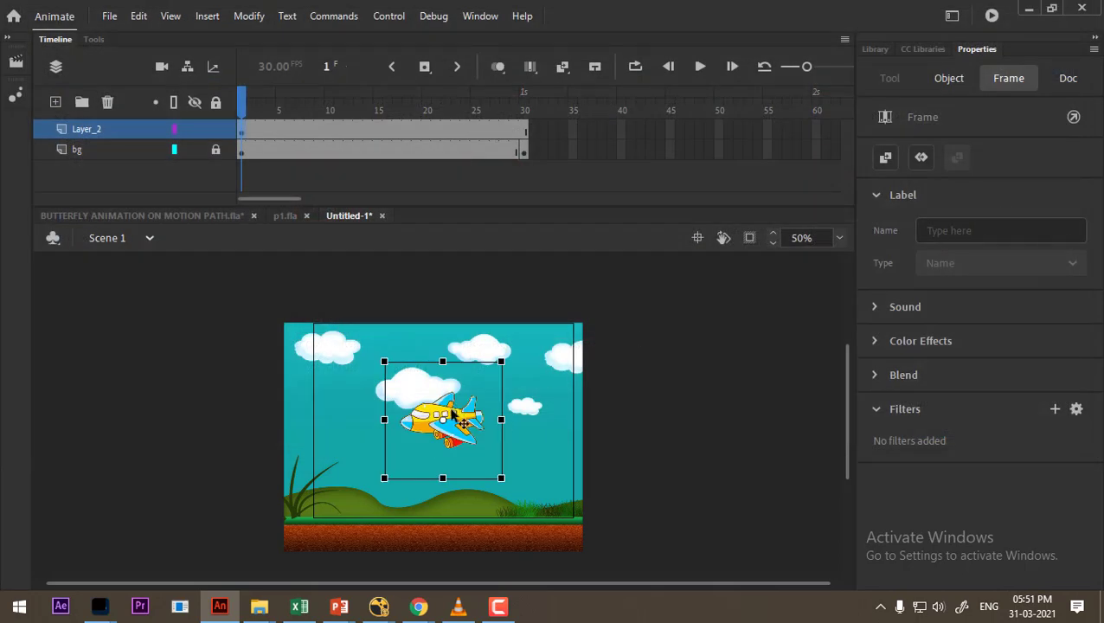
Scale the plane down to about 182 x 182 and place it near the stage's right edge at about X 488, Y 53.
left_click_drag(450, 403, 521, 431)
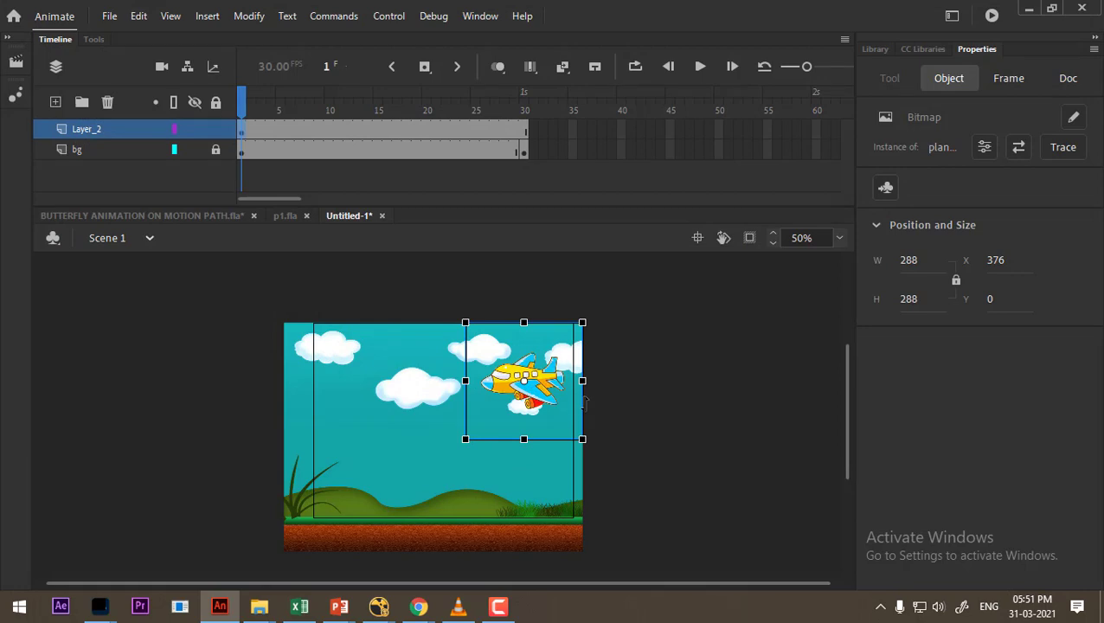
key("ctrl+1")
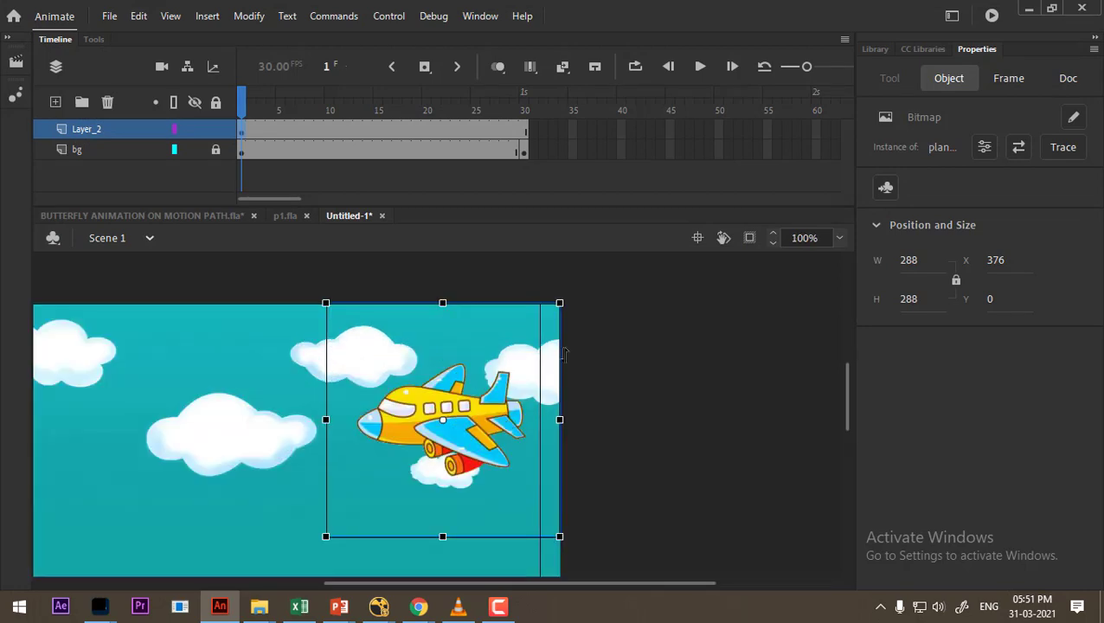
left_click_drag(560, 299, 522, 340)
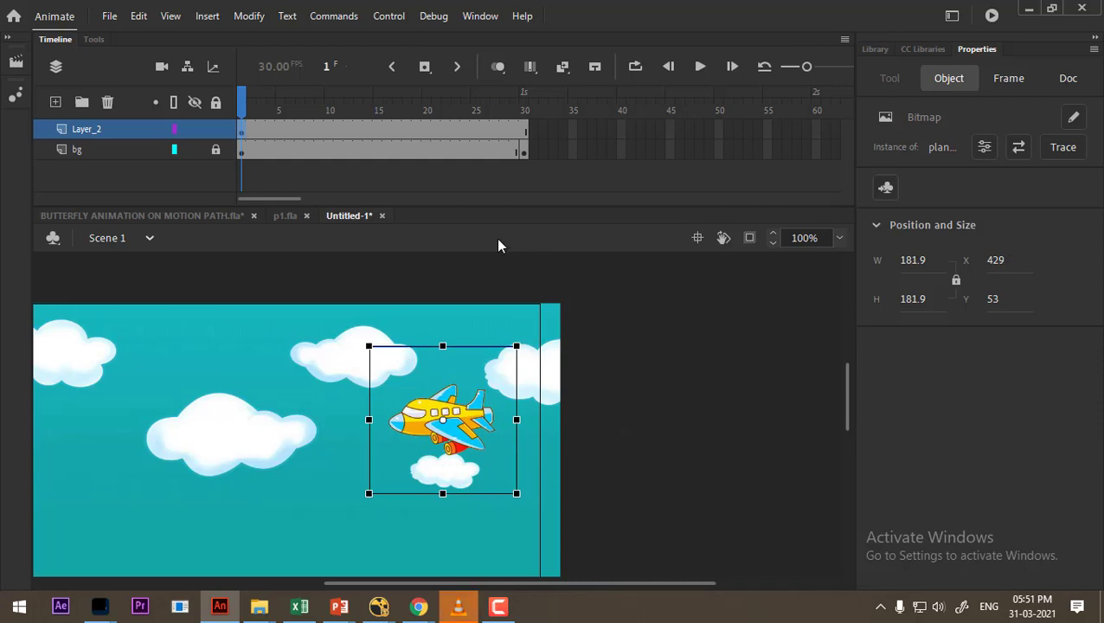
left_click_drag(456, 212, 456, 166)
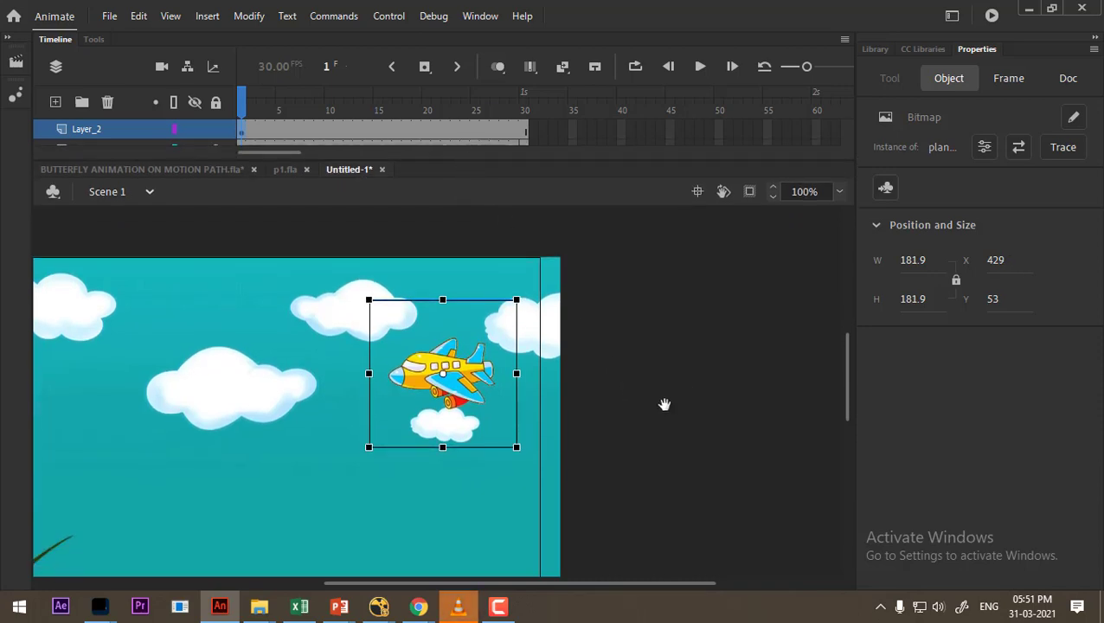
left_click_drag(663, 402, 884, 392)
left_click_drag(659, 424, 708, 426)
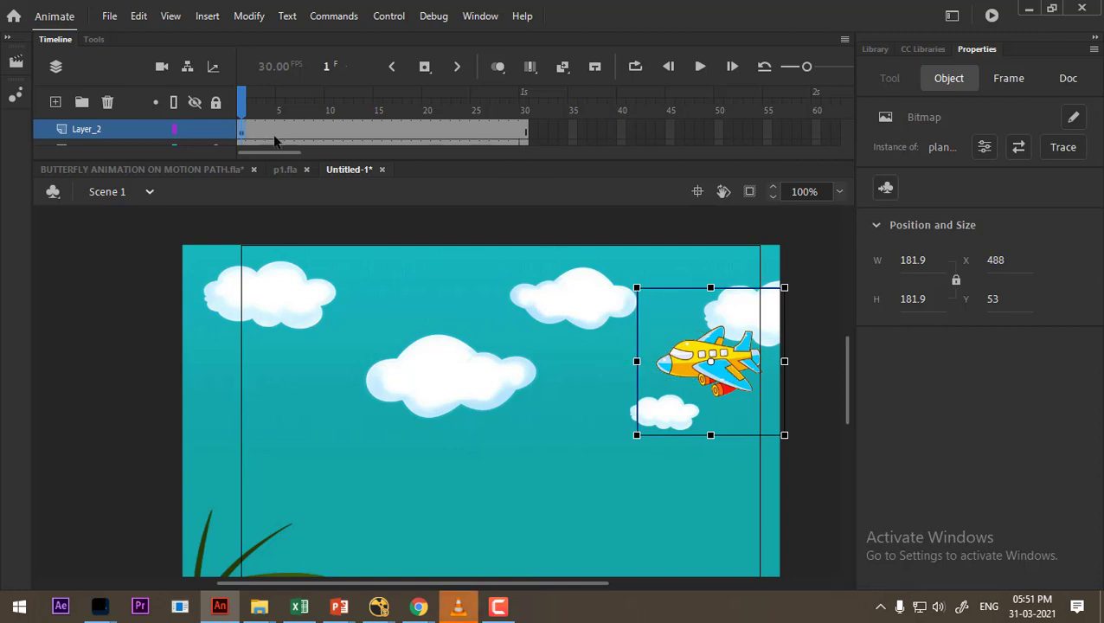
Insert a keyframe at frame 30 of Layer_2 and move the plane there to the stage's left edge, about X -44, Y 39.
left_click(524, 130)
right_click(524, 129)
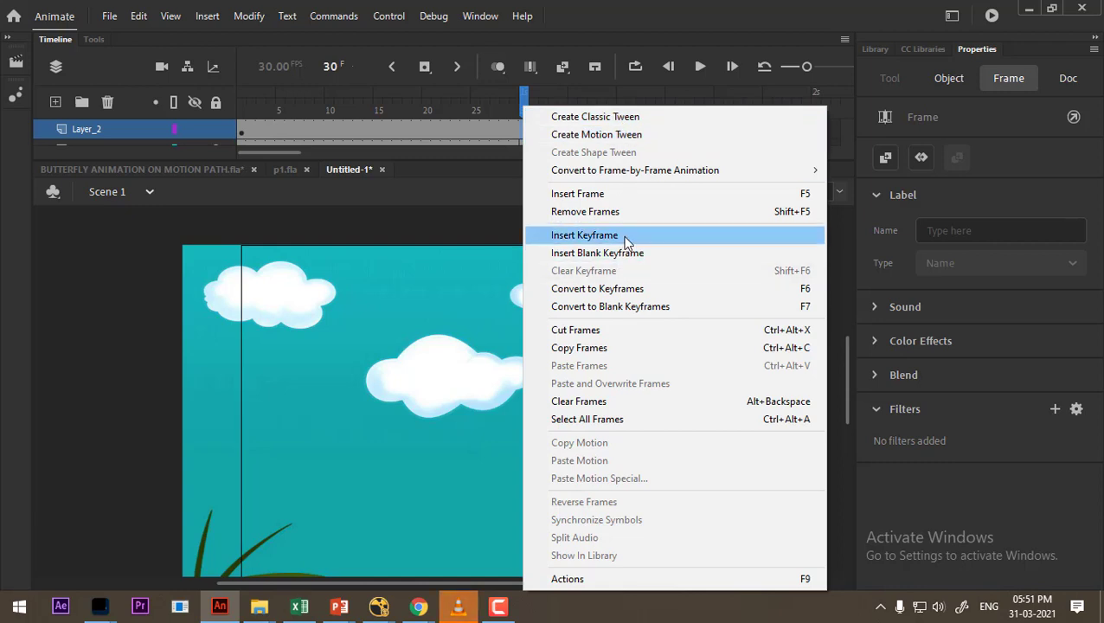
left_click(585, 235)
left_click_drag(725, 374, 294, 361)
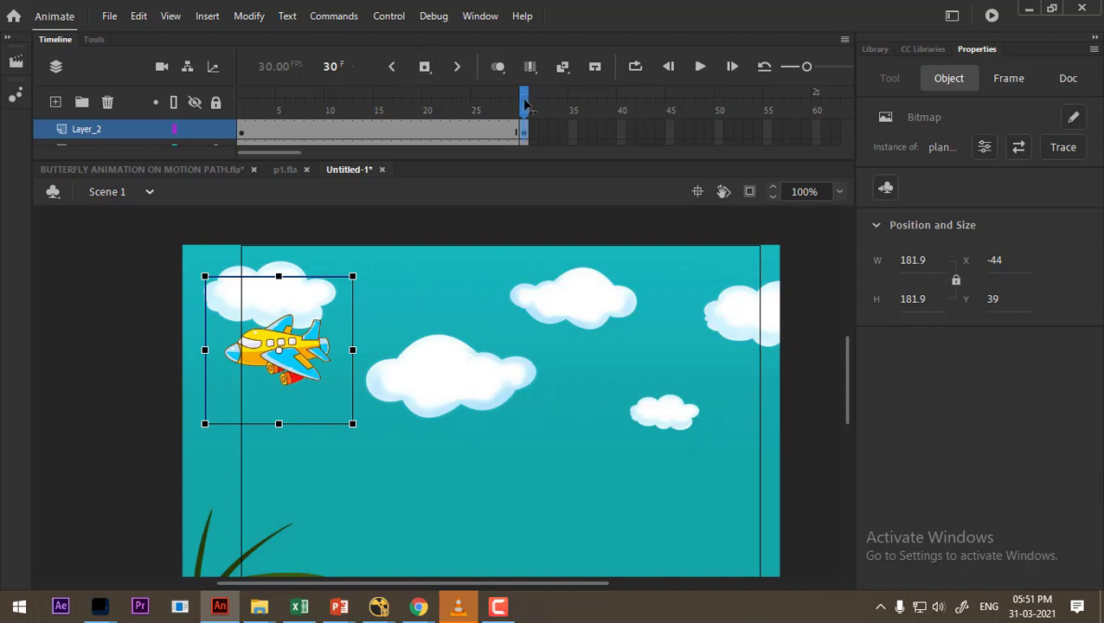
left_click_drag(525, 104, 525, 141)
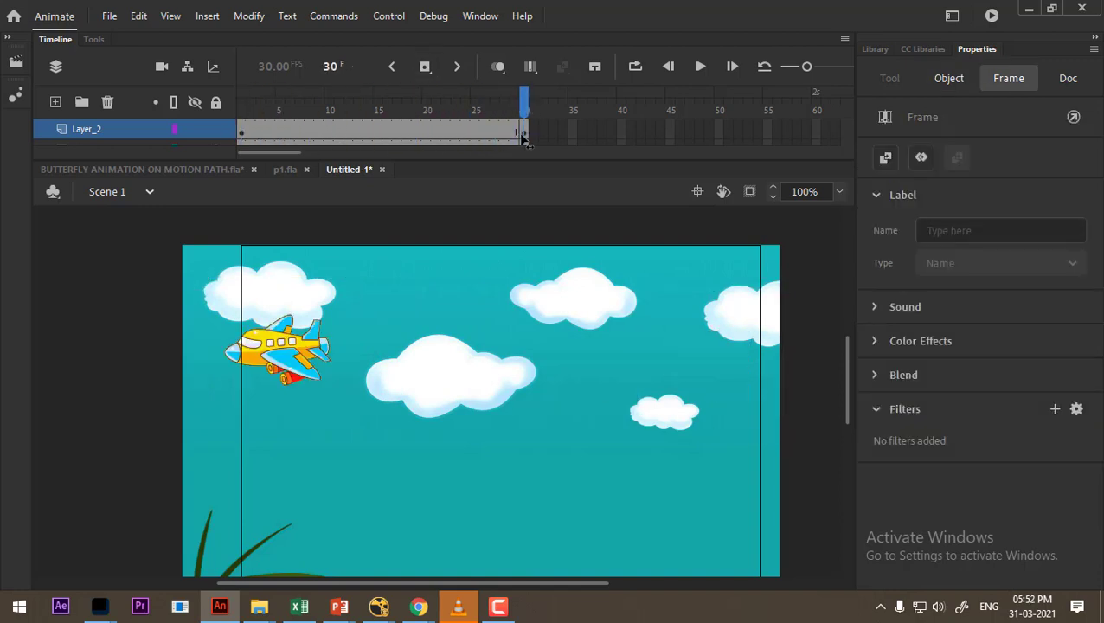
Copy Layer_2 and paste the duplicate layer above it.
left_click(110, 133)
right_click(109, 130)
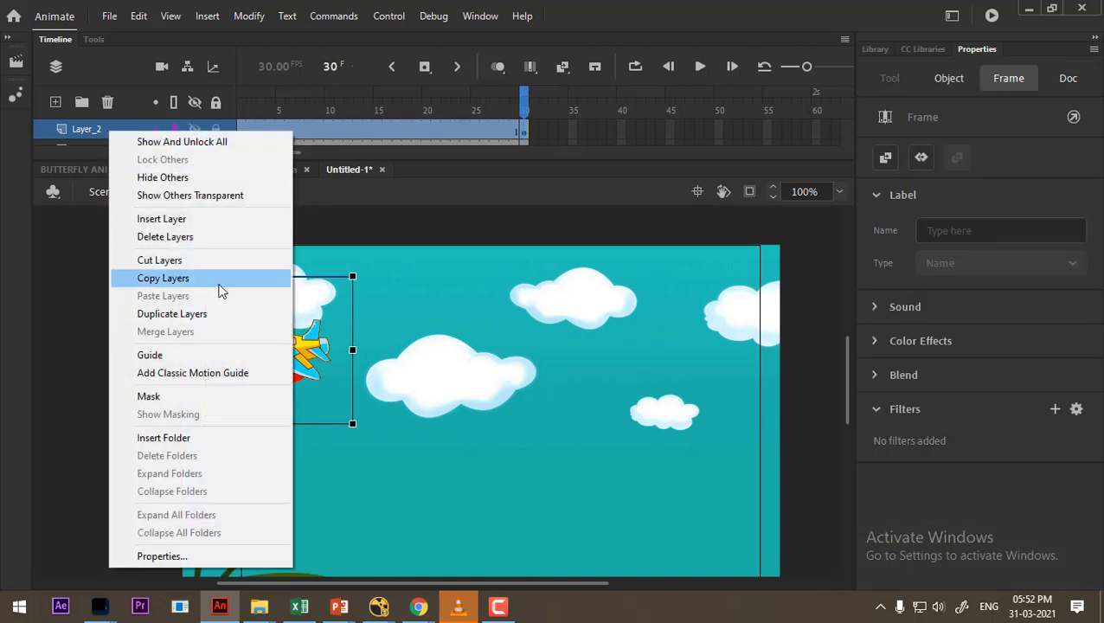
left_click(219, 289)
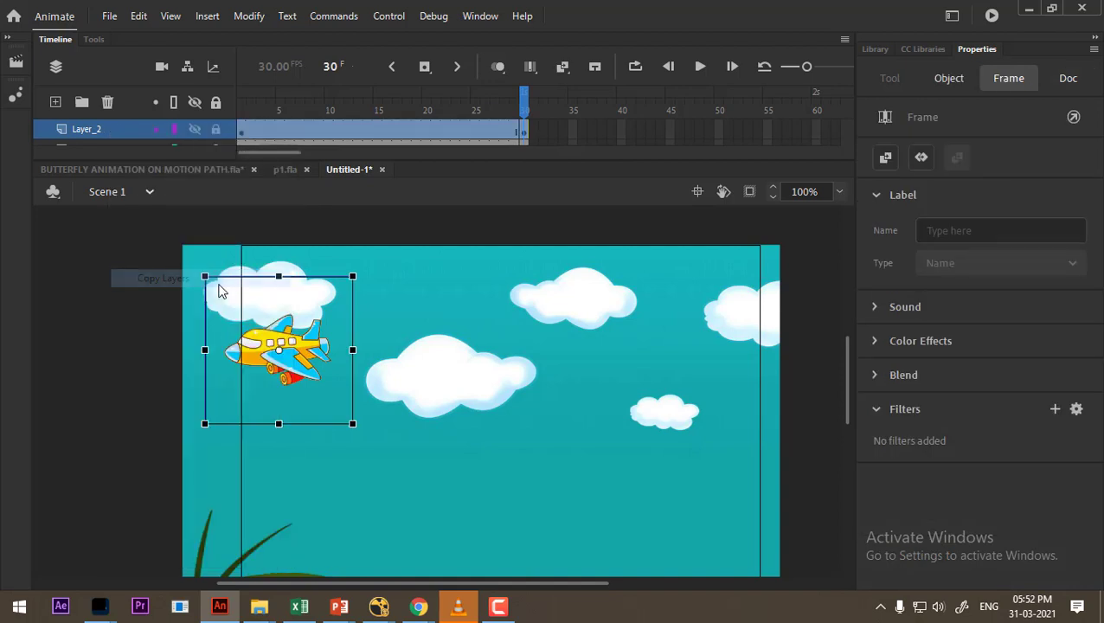
left_click(243, 91)
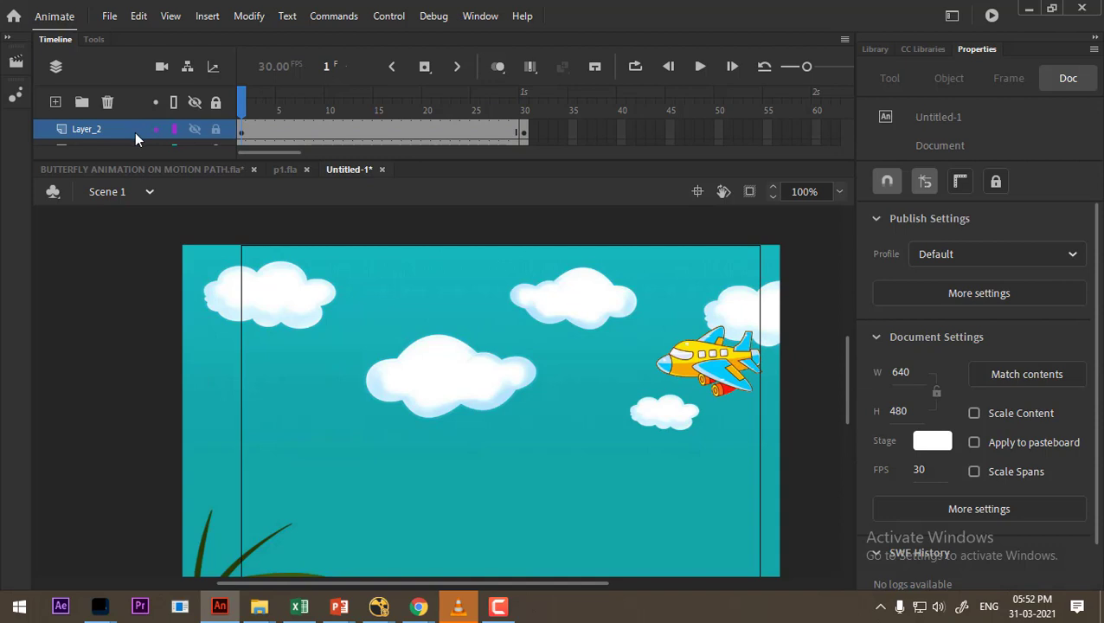
left_click_drag(329, 159, 322, 197)
left_click(101, 127)
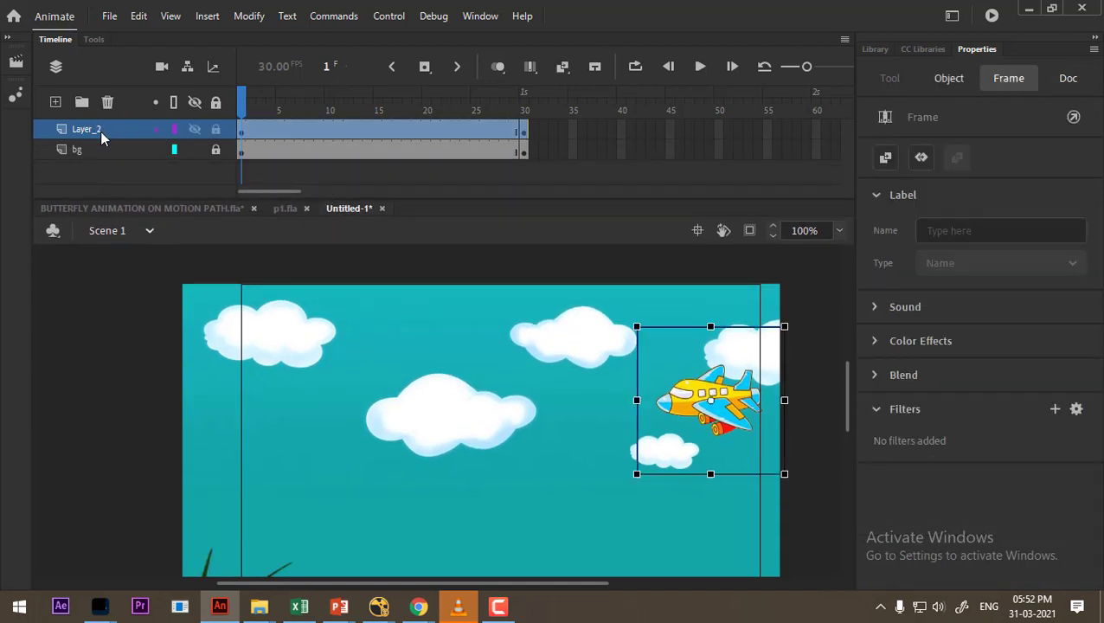
right_click(102, 139)
left_click(194, 298)
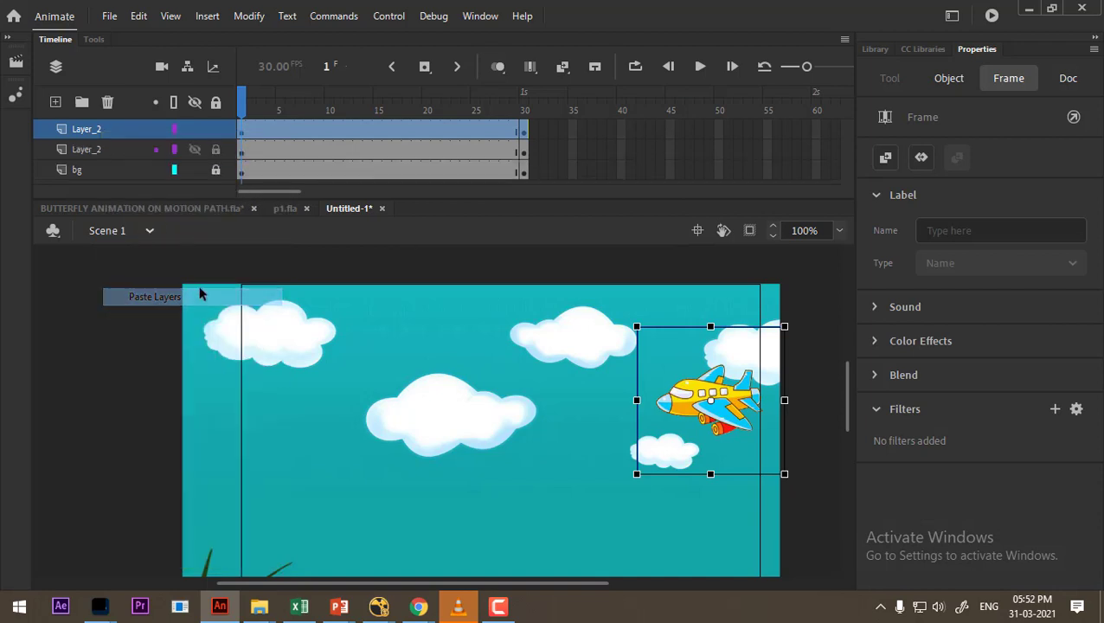
At frame 1 of the duplicate layer, move its plane straight down below the original, to about X 488, Y 184.
left_click(240, 99)
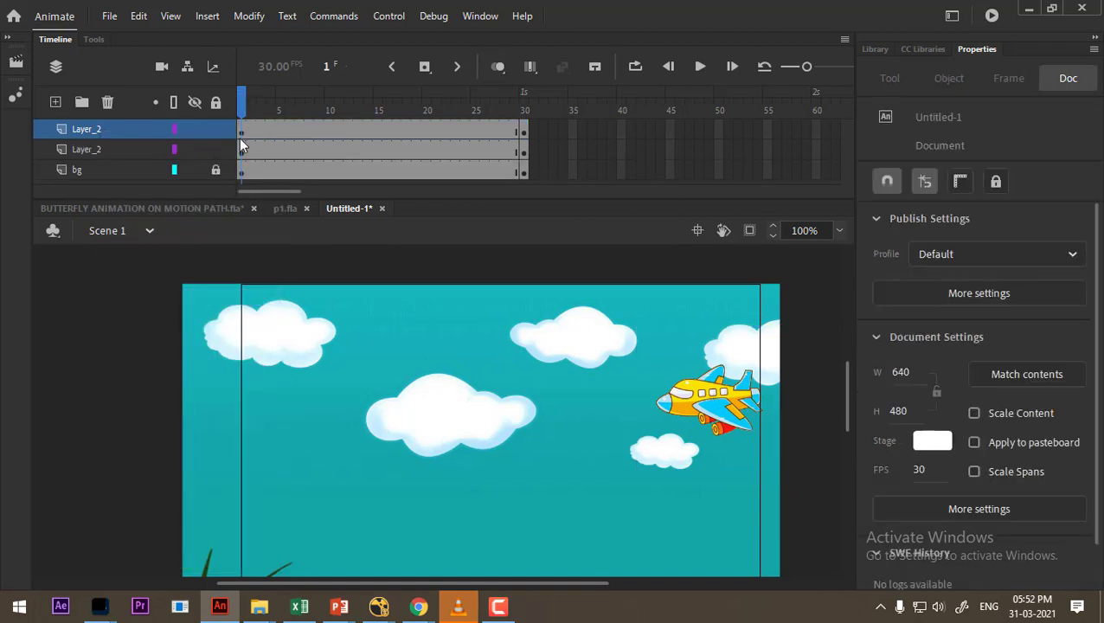
left_click(240, 132)
scroll(712, 389, "down", 3)
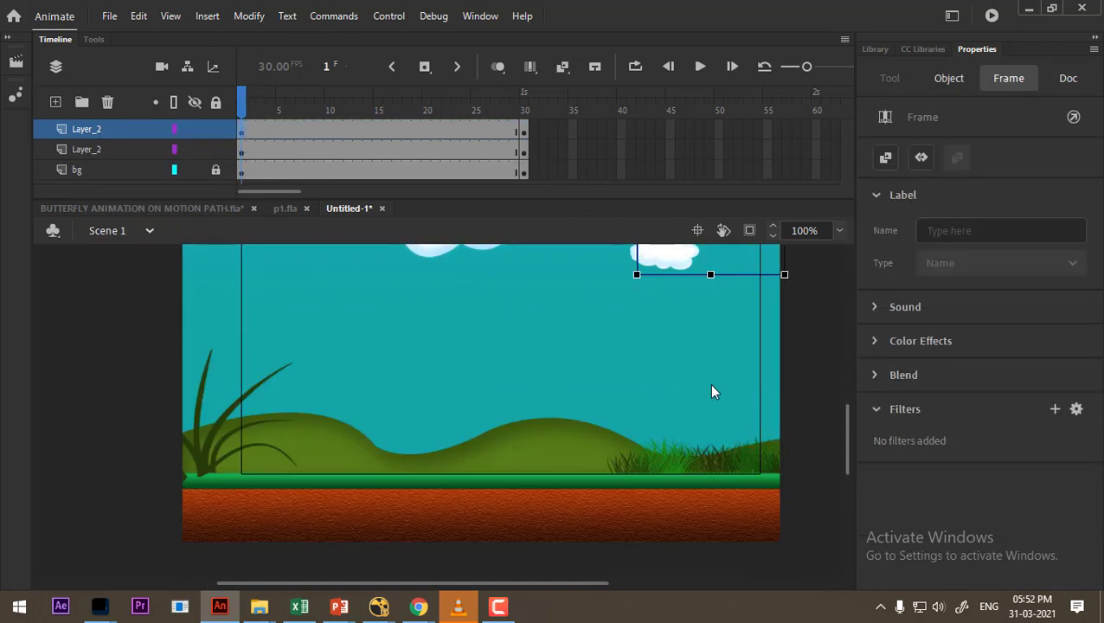
scroll(715, 385, "up", 3)
left_click_drag(717, 381, 734, 514)
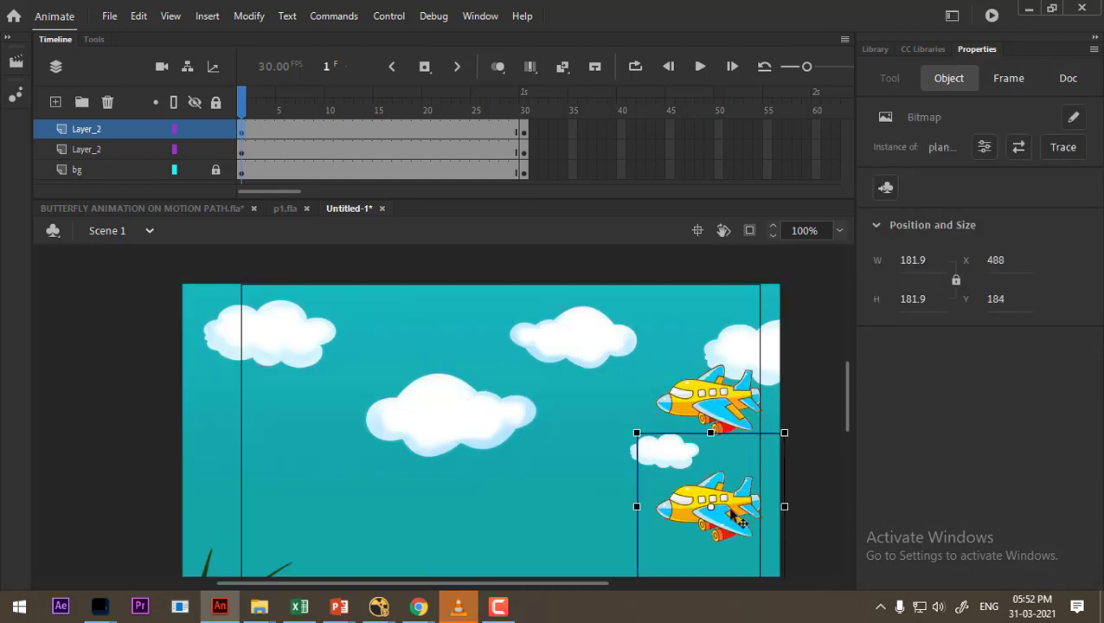
At frame 30 of the duplicate layer, move its plane below the original one, to about X -54, Y 171.
left_click(524, 125)
left_click(415, 269)
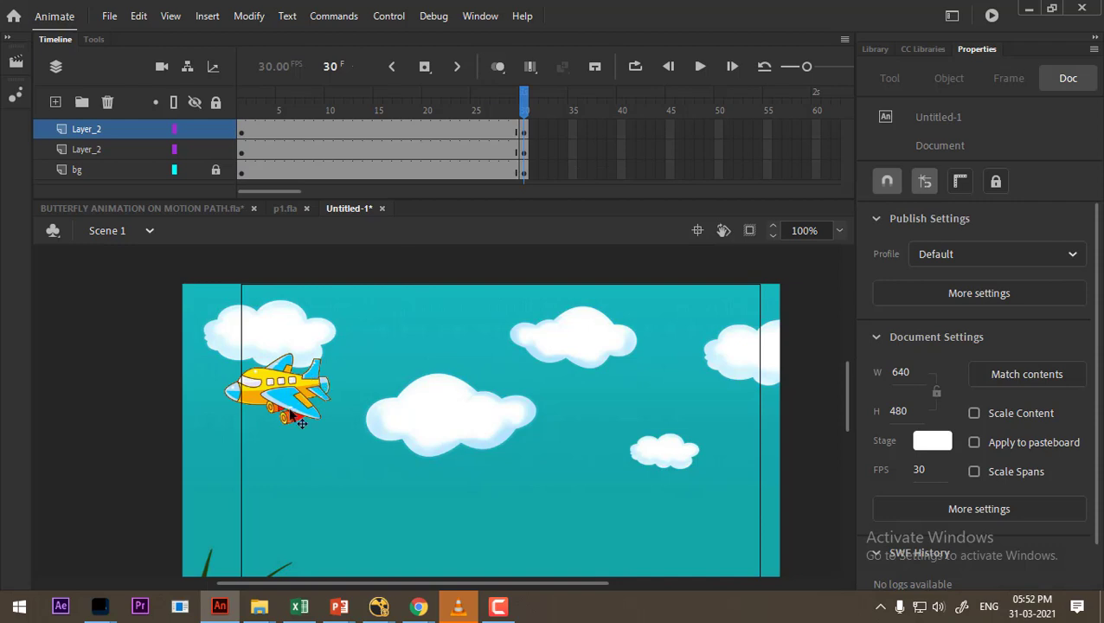
left_click(286, 506)
key("shift+Left")
key("Down")
key("Down")
key("Down")
key("Down")
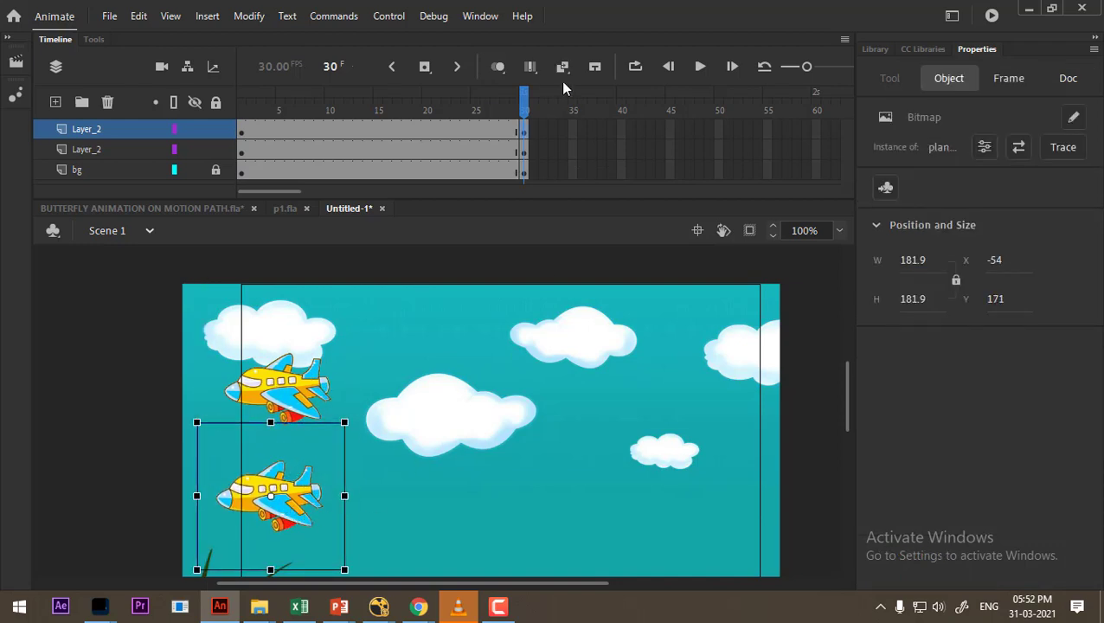
Create a classic tween on the original Layer_2 above bg, converting the frame content to a symbol.
left_click_drag(523, 102, 445, 121)
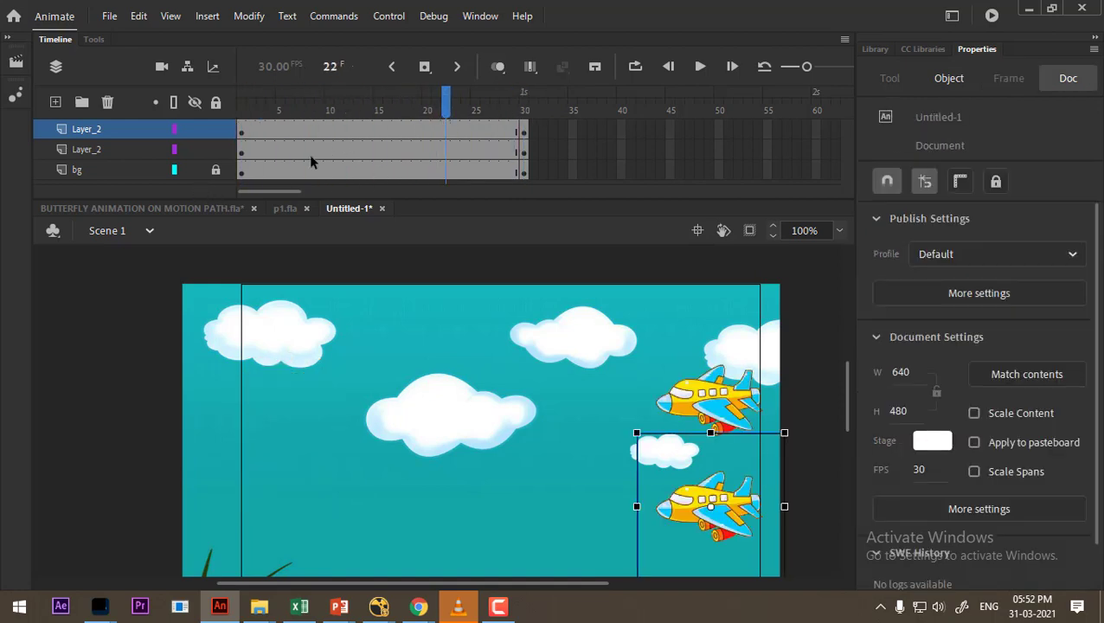
left_click(312, 159)
left_click(380, 153)
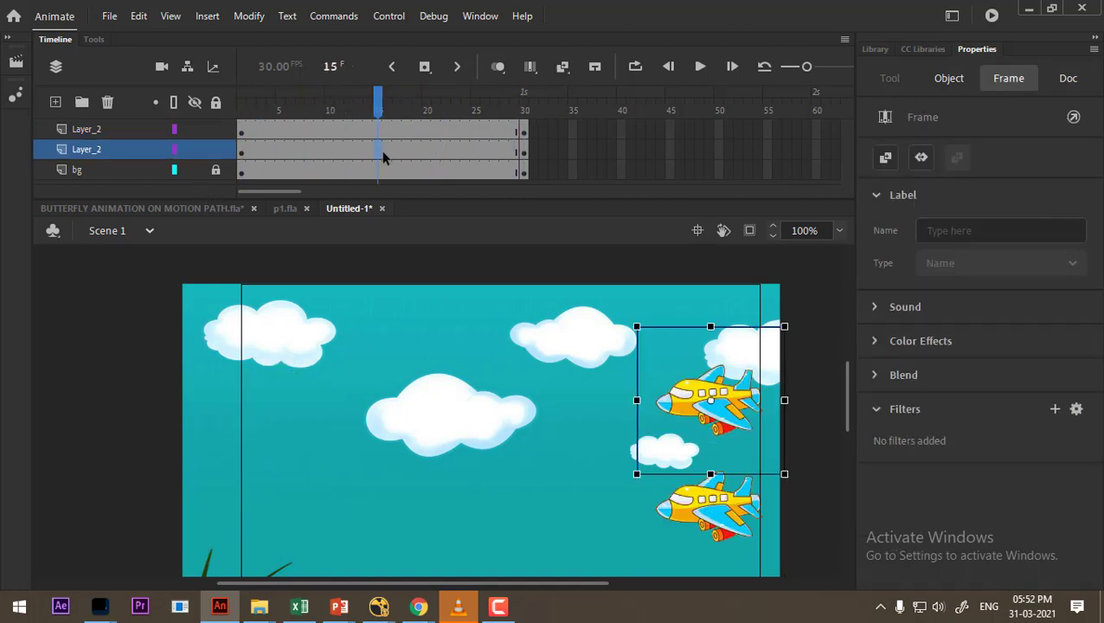
right_click(385, 150)
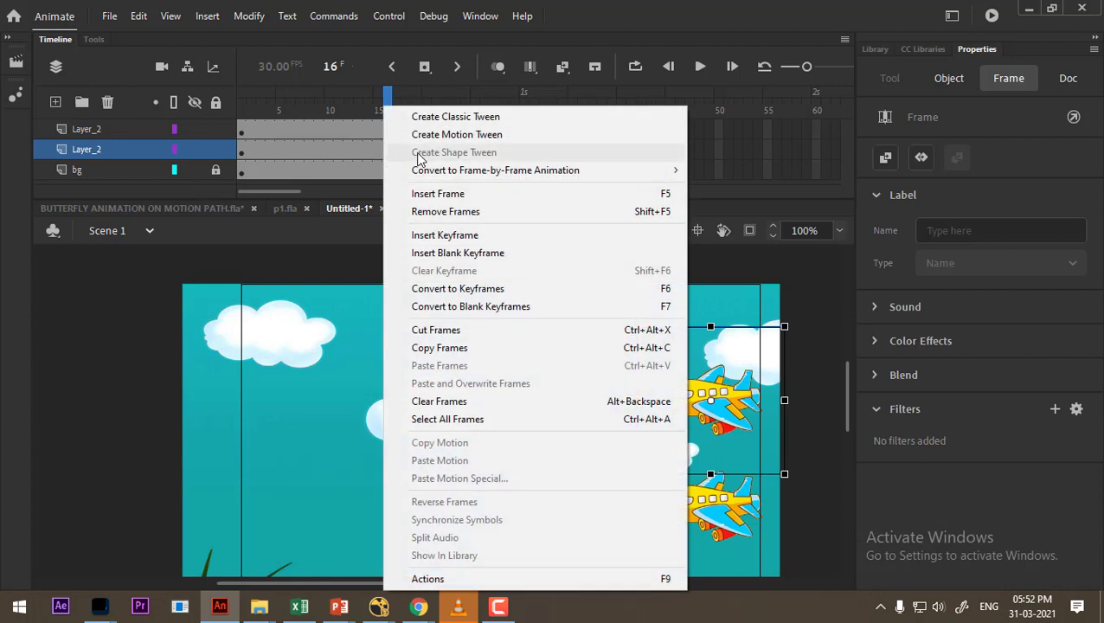
left_click(556, 120)
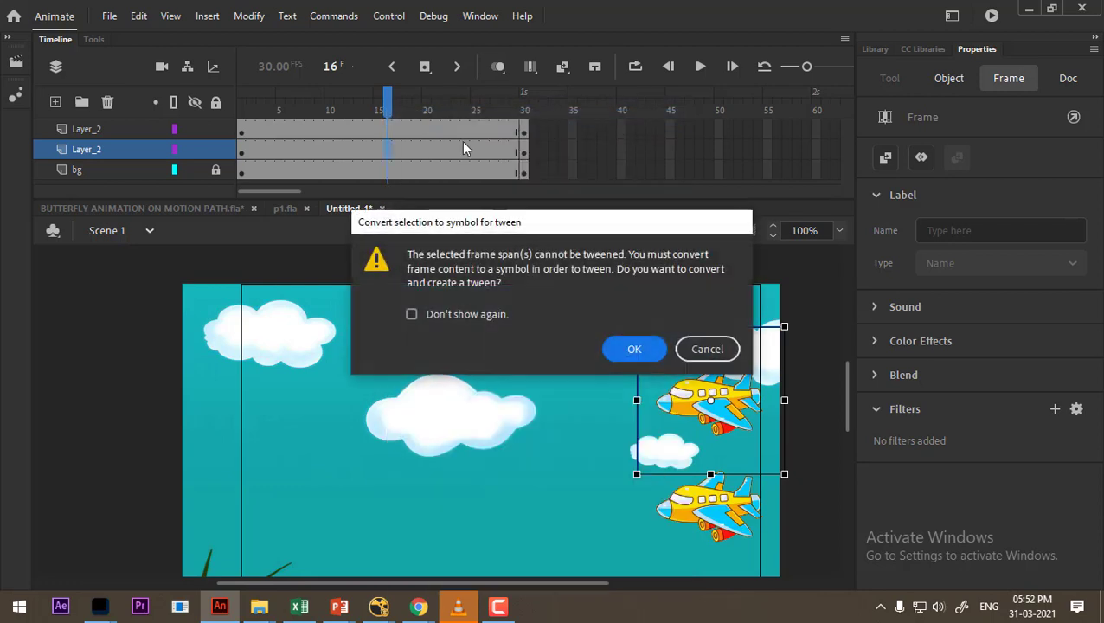
left_click(636, 348)
Rename the classic tween layer as C_T and return the playhead to frame 1.
double_click(101, 149)
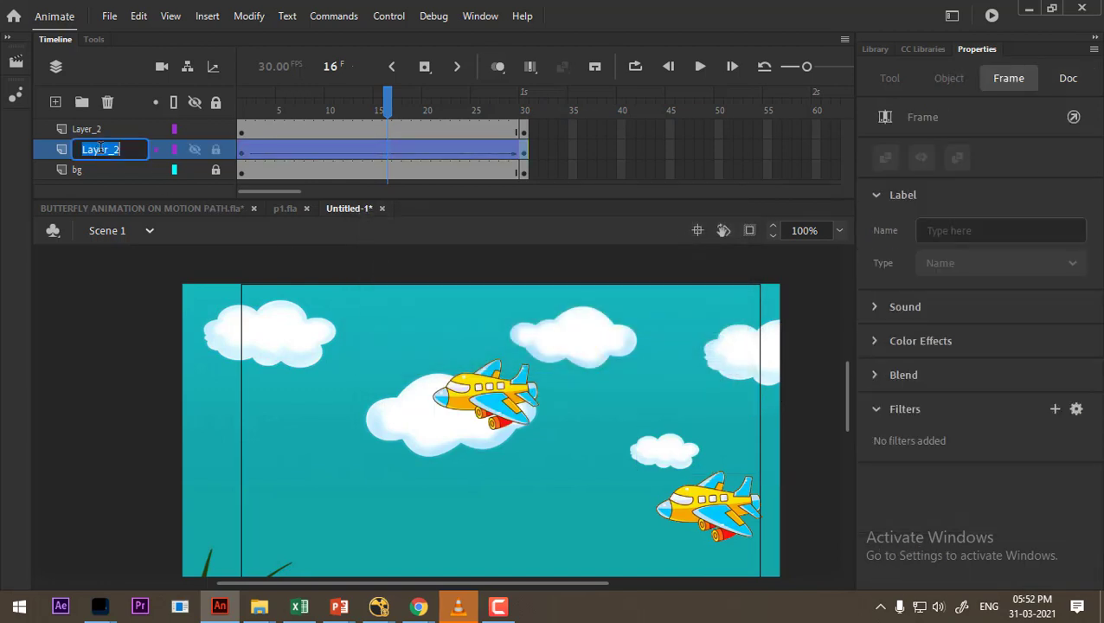
type("c")
key("Return")
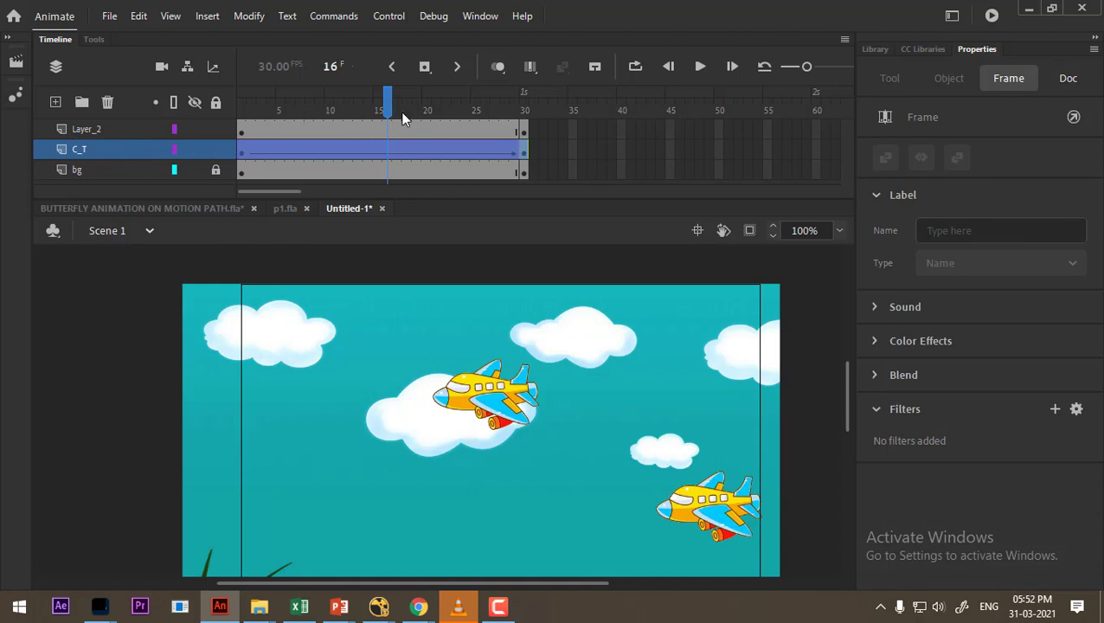
left_click_drag(387, 97, 232, 128)
left_click(342, 212)
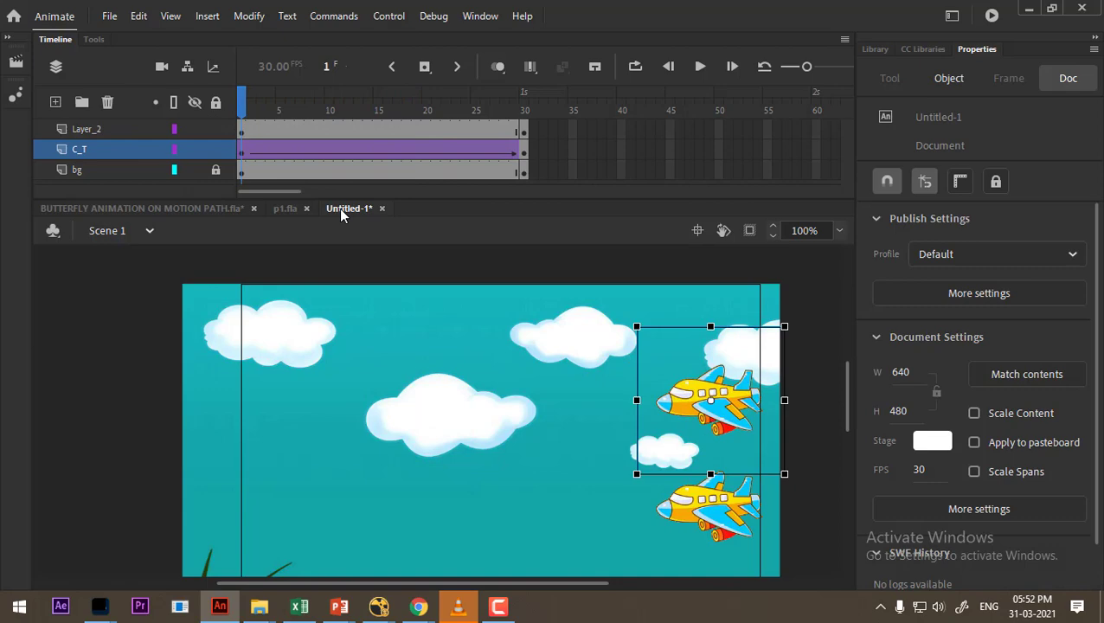
Create a motion tween on the remaining Layer_2 above C_T and play the timeline to preview it.
left_click(330, 132)
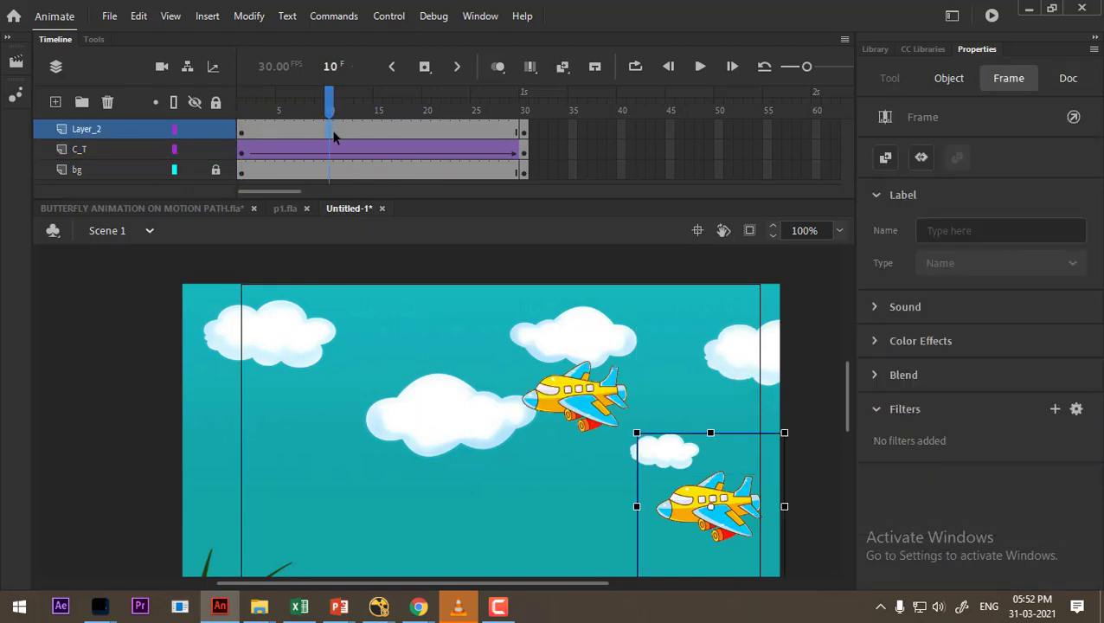
right_click(330, 137)
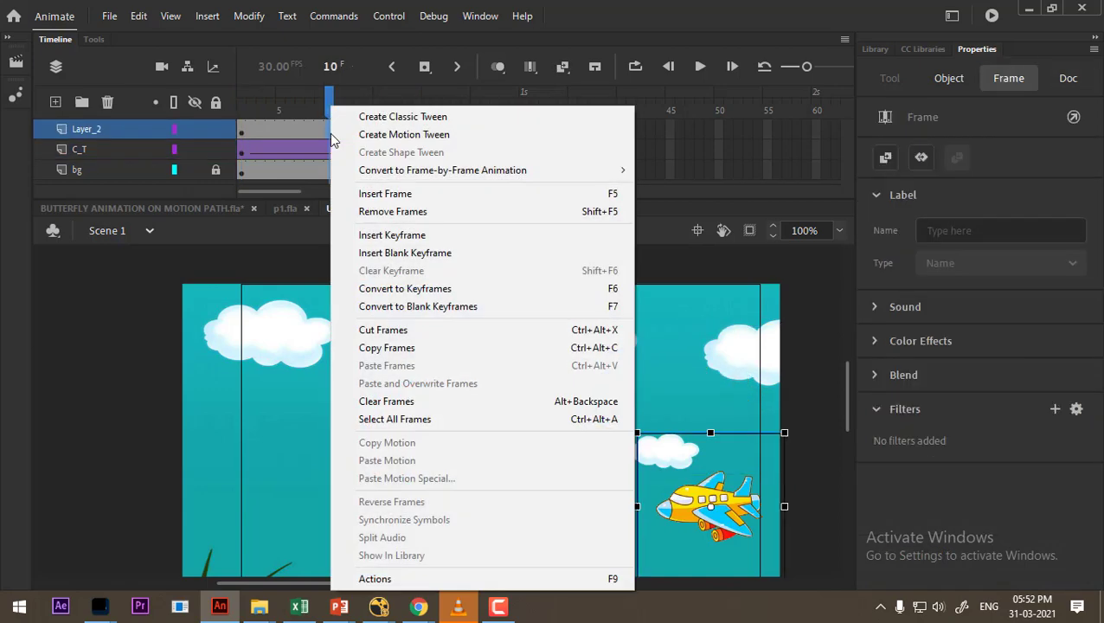
left_click(403, 135)
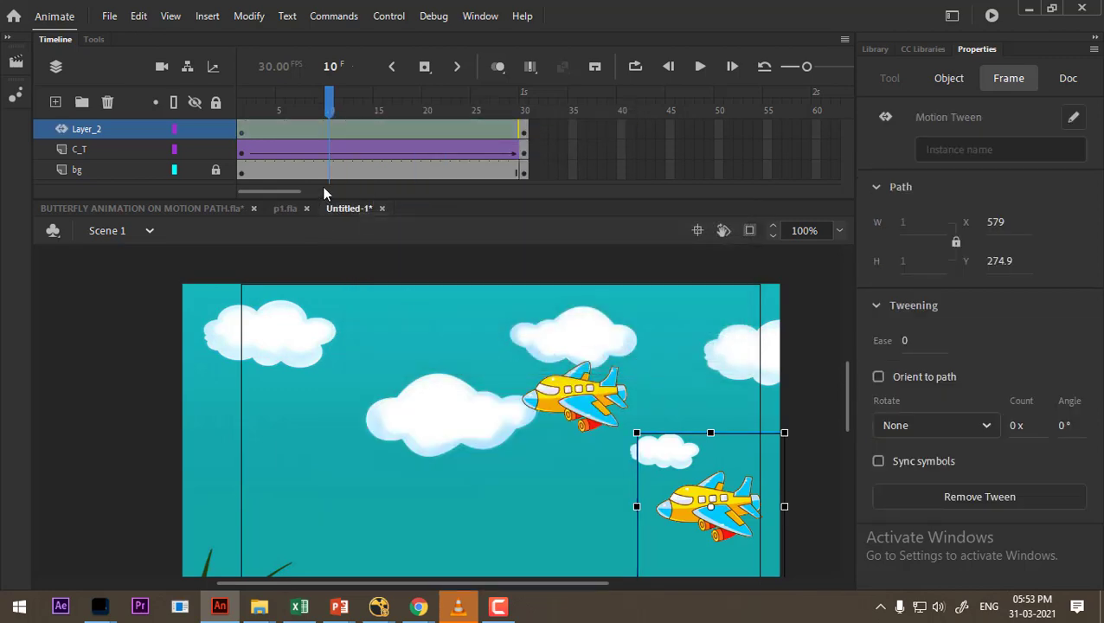
key("comma")
key("comma")
key("comma")
key("Return")
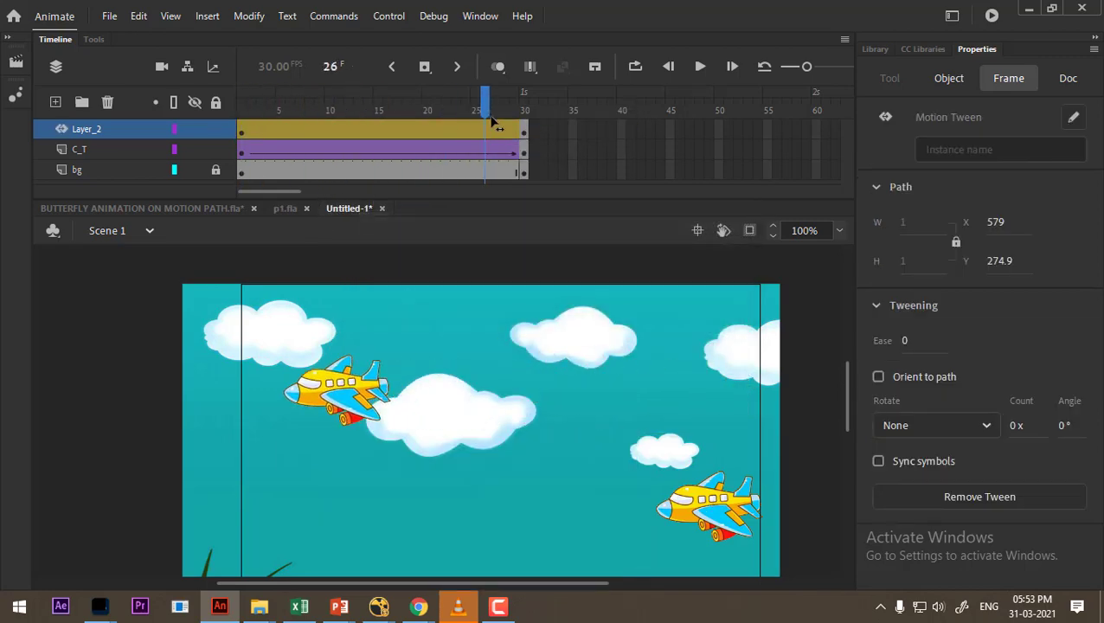
Try to move the Layer_2 plane across to the opposite side of the stage at frame 29, and undo the move.
left_click_drag(523, 125, 523, 148)
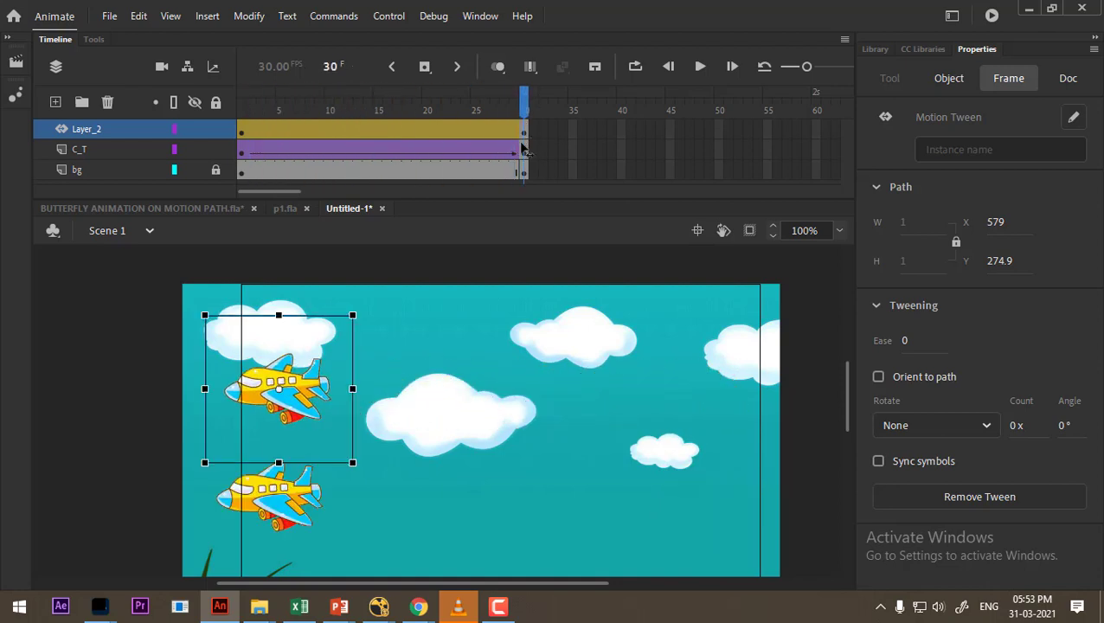
left_click(547, 328)
mouse_move(525, 100)
left_mouse_down()
mouse_move(463, 103)
mouse_move(517, 102)
left_mouse_up()
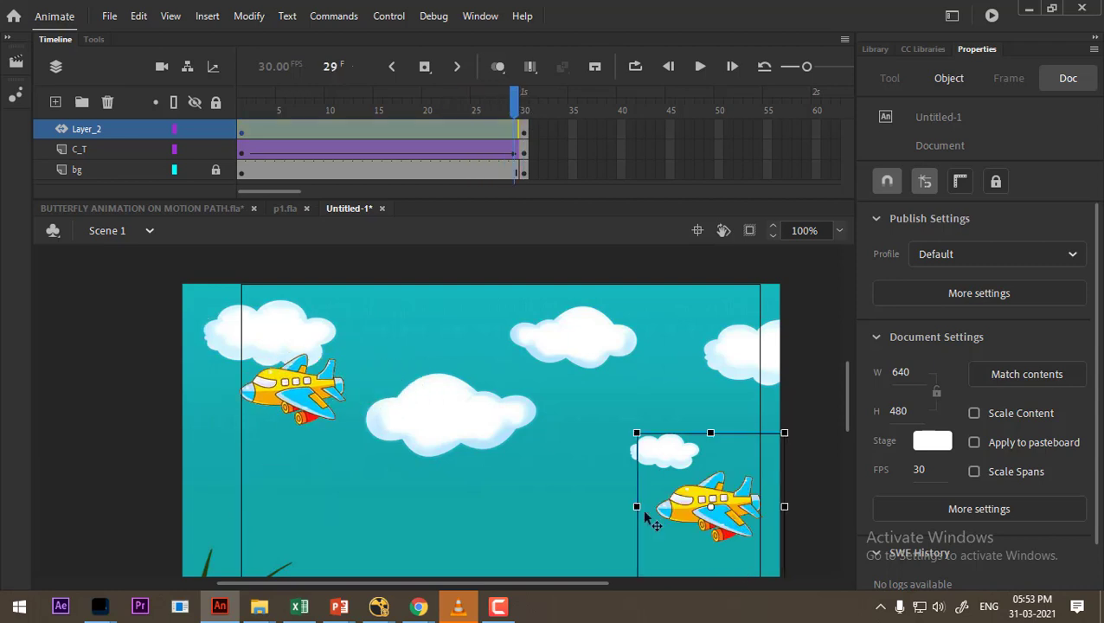
left_click_drag(722, 519, 273, 501)
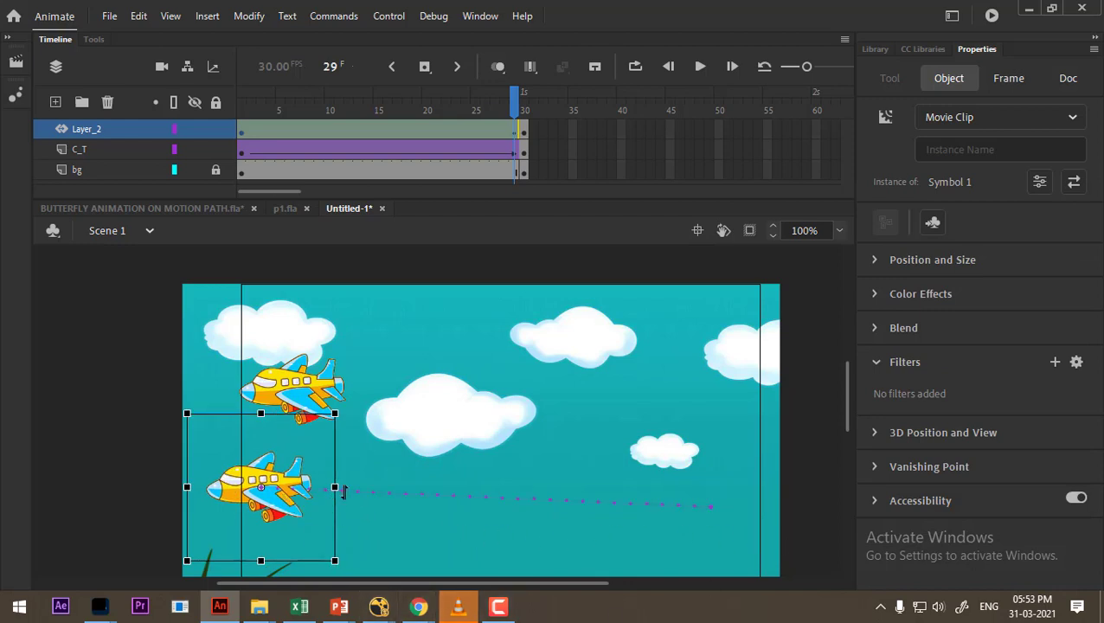
key("ctrl+z")
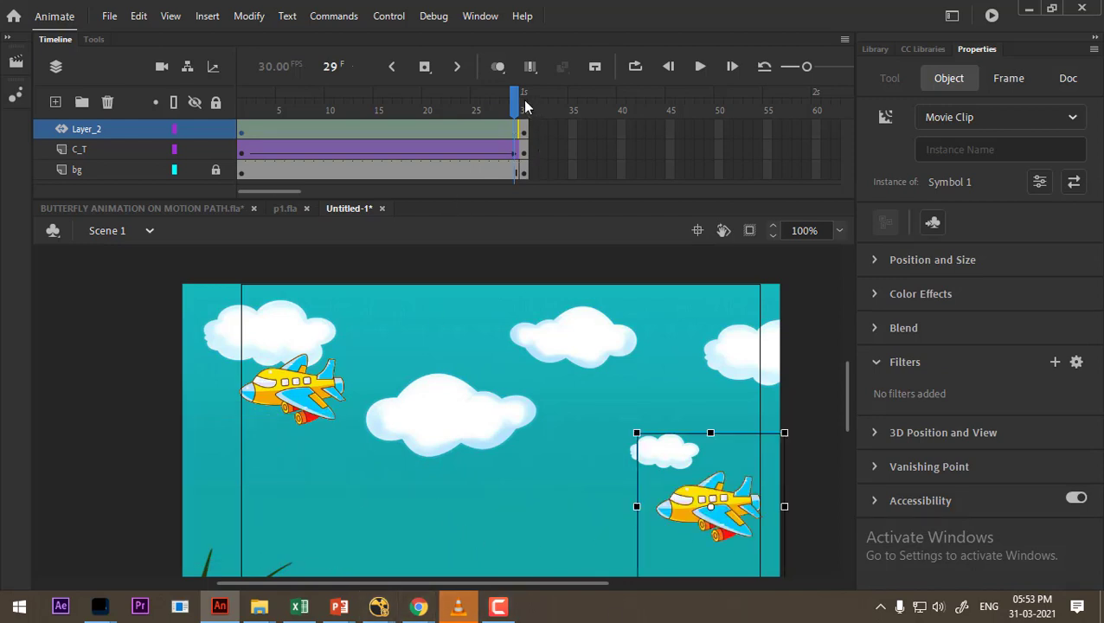
Clear the Layer_2 keyframe at frame 30 so the motion tween span covers that frame.
key("period")
left_click(301, 511)
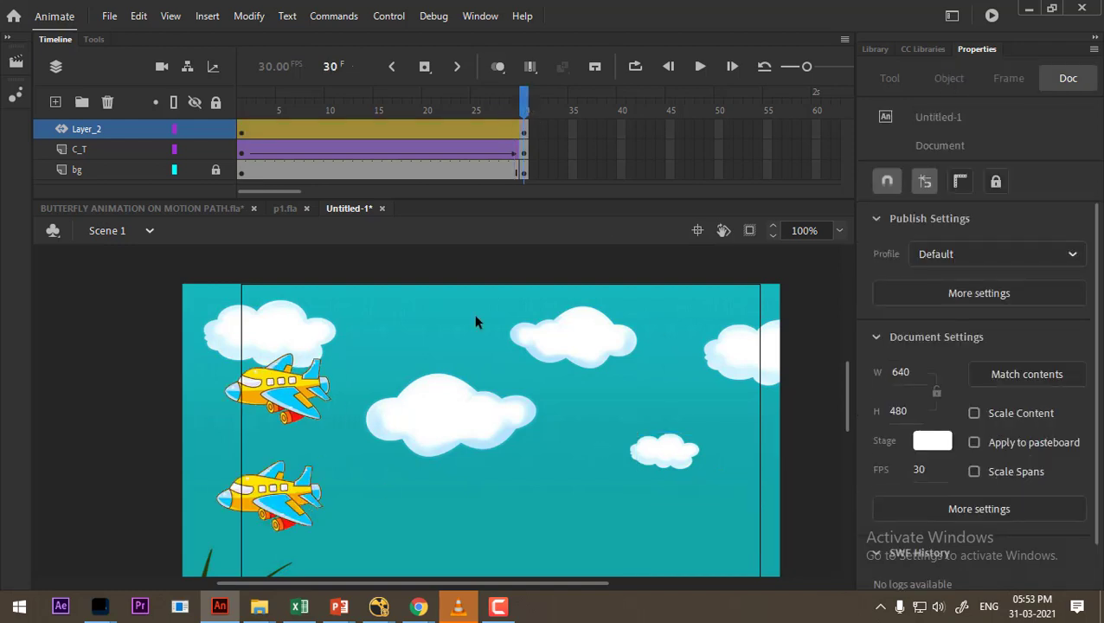
left_click(525, 138)
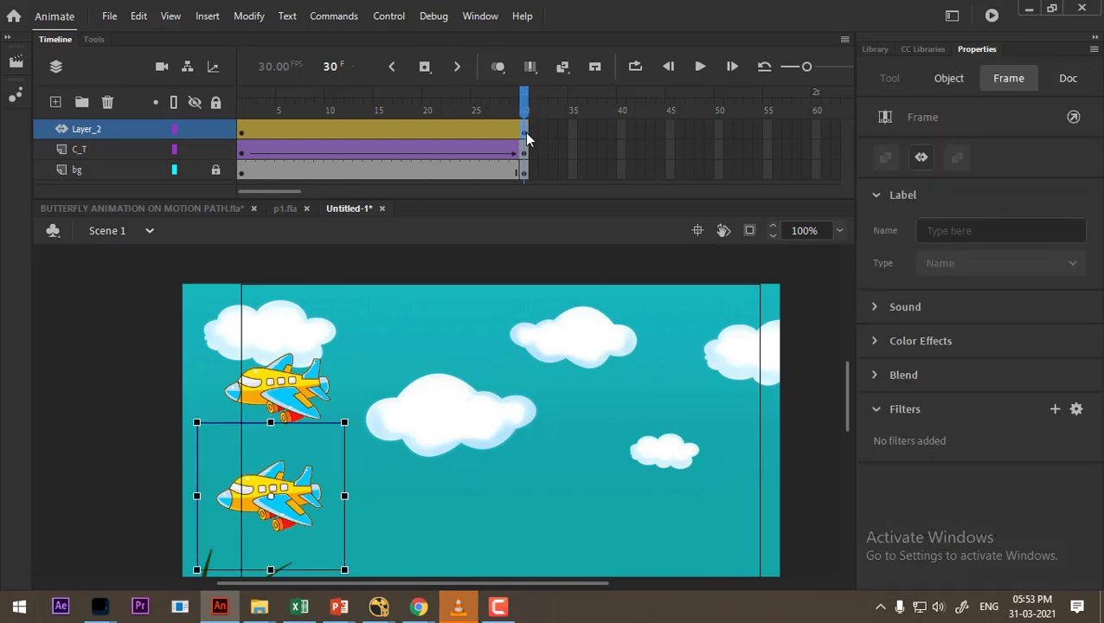
right_click(524, 139)
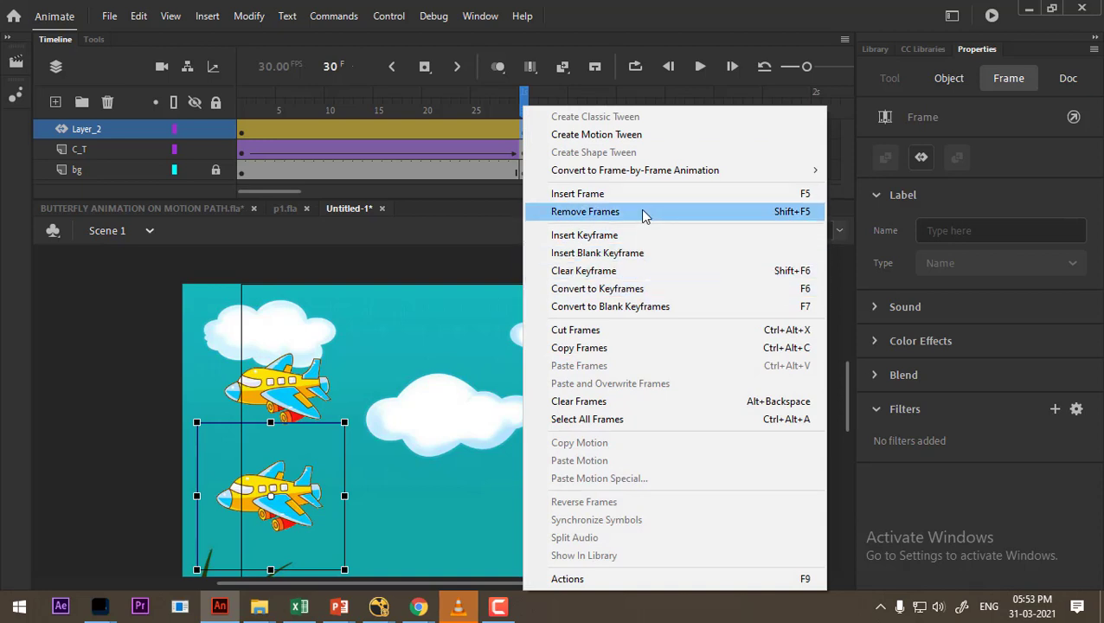
left_click(671, 274)
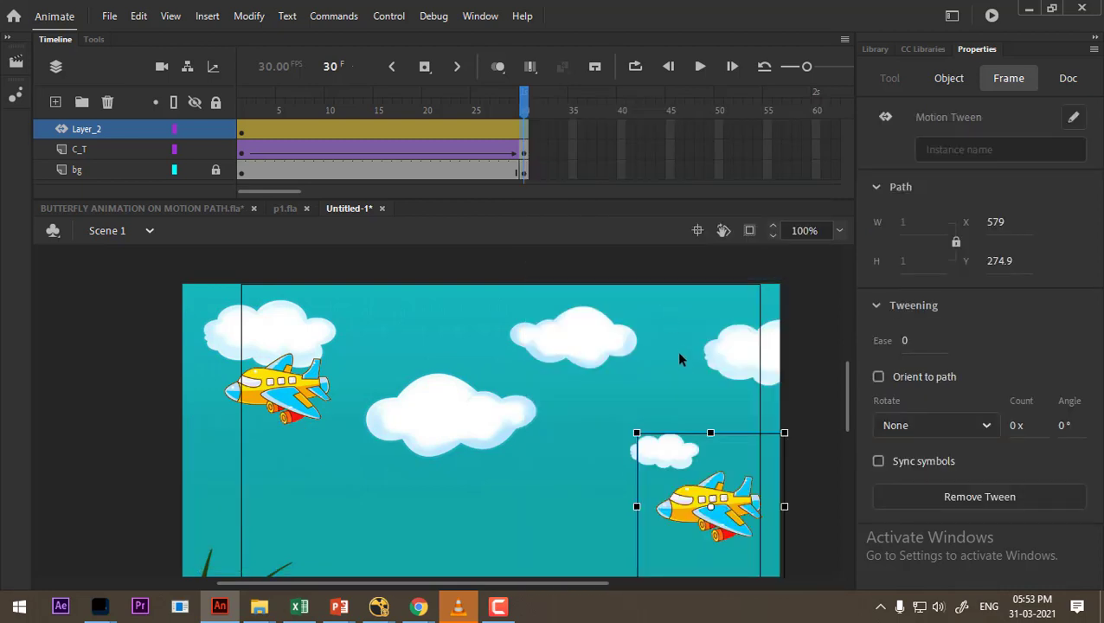
left_click(525, 104)
mouse_move(525, 104)
left_mouse_down()
mouse_move(216, 91)
mouse_move(525, 86)
left_mouse_up()
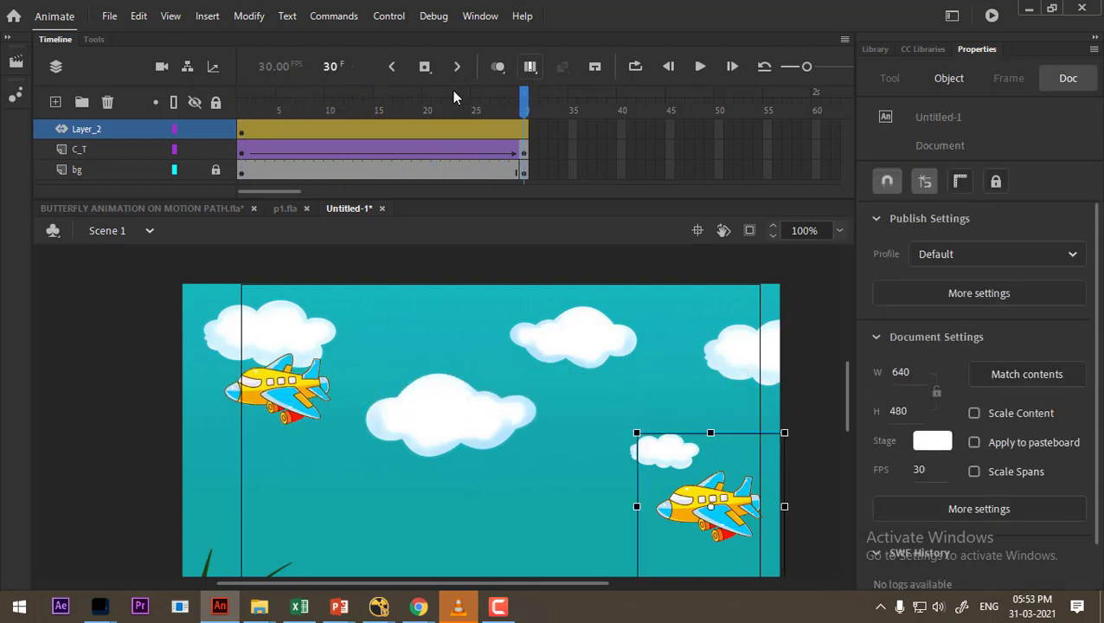
Rename the motion tween layer as motion_tween.
left_click(82, 130)
double_click(87, 129)
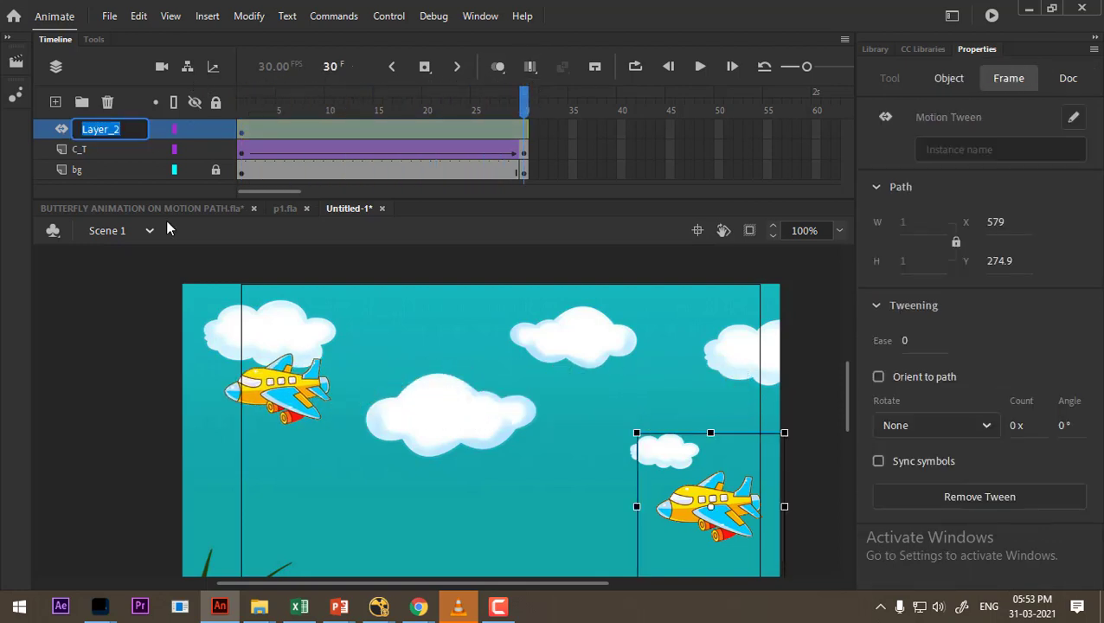
type("motion_tween")
key("Return")
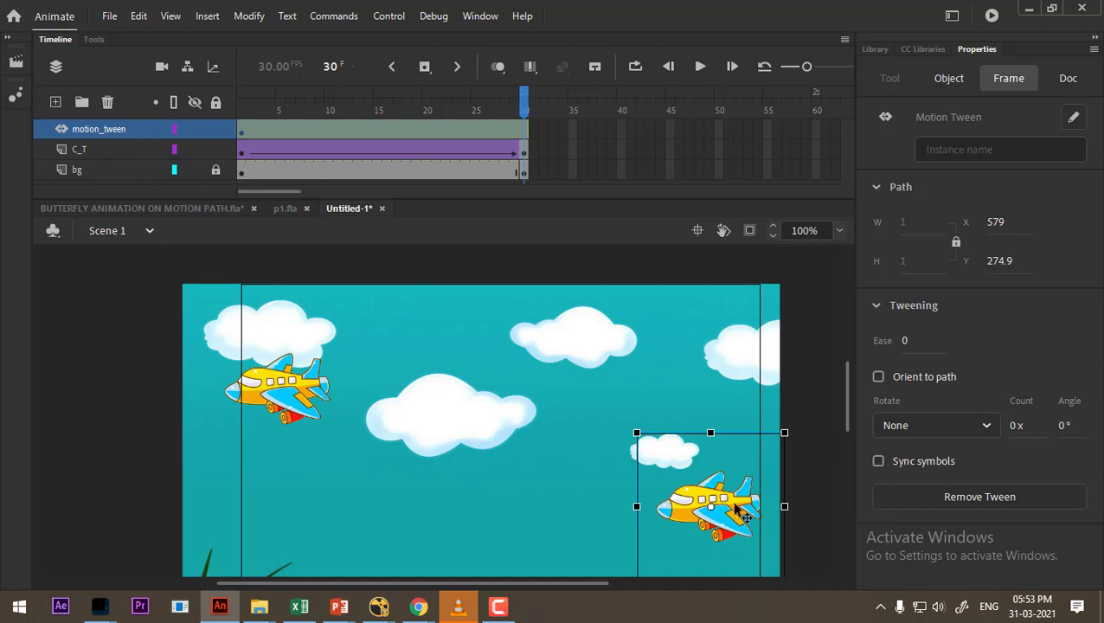
At frame 30 of motion_tween, move the plane horizontally to beneath the C_T plane and scrub back to preview the motion.
left_click_drag(736, 510, 304, 504)
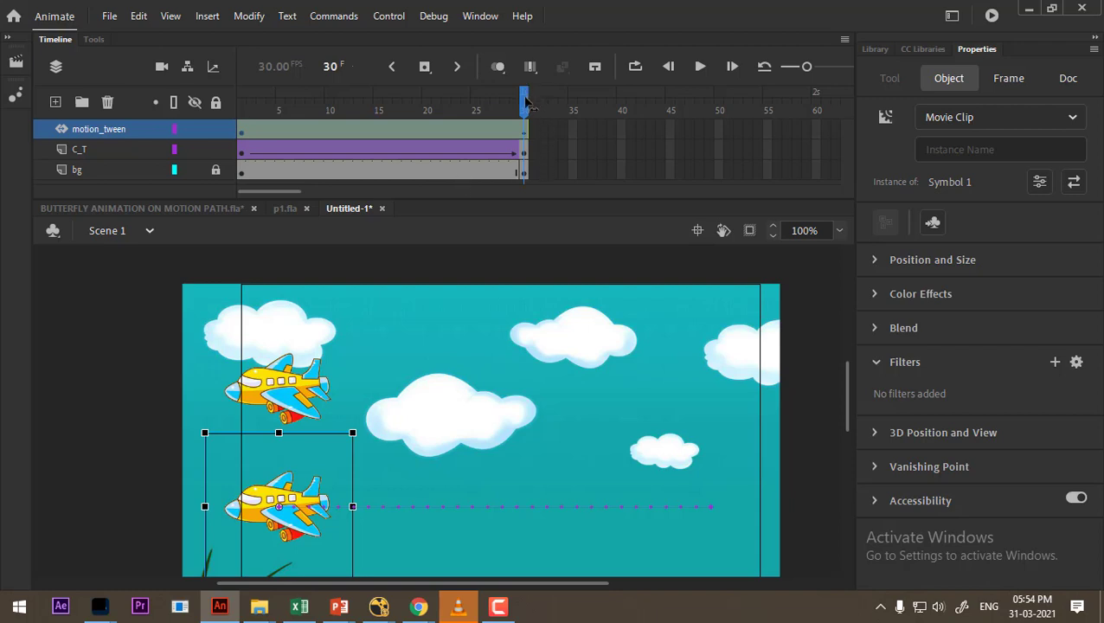
left_click_drag(525, 102, 370, 124)
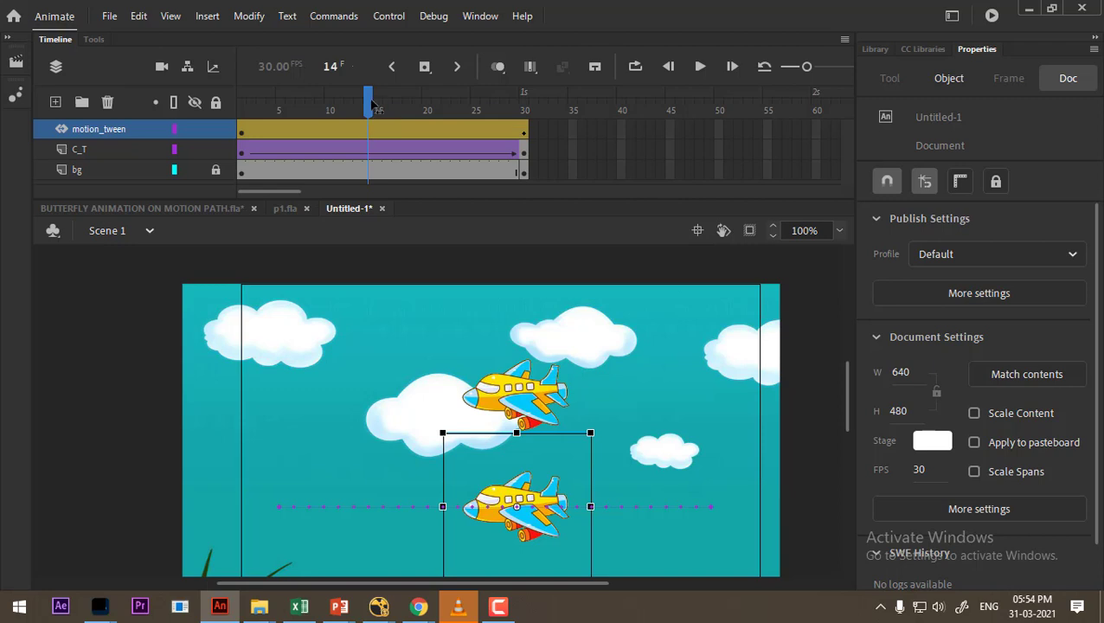
At frame 15 of C_T, move the classic-tweened plane straight down to about X 322, Y 184.
left_click(378, 110)
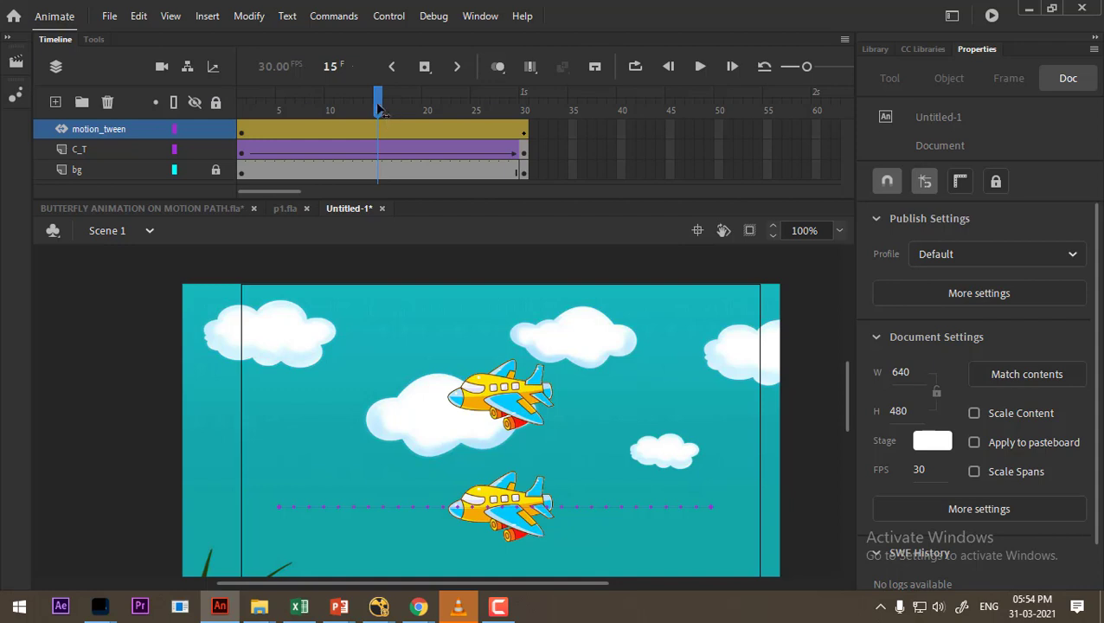
mouse_move(378, 110)
left_mouse_down()
mouse_move(215, 103)
mouse_move(427, 103)
mouse_move(381, 104)
left_mouse_up()
left_click(193, 149)
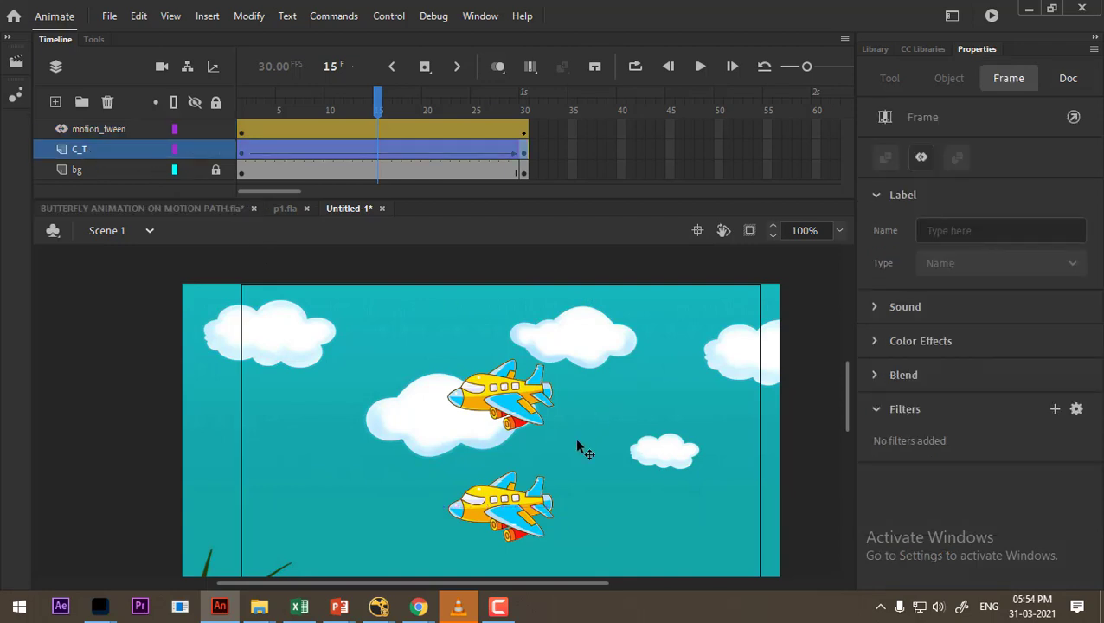
left_click_drag(519, 398, 519, 417)
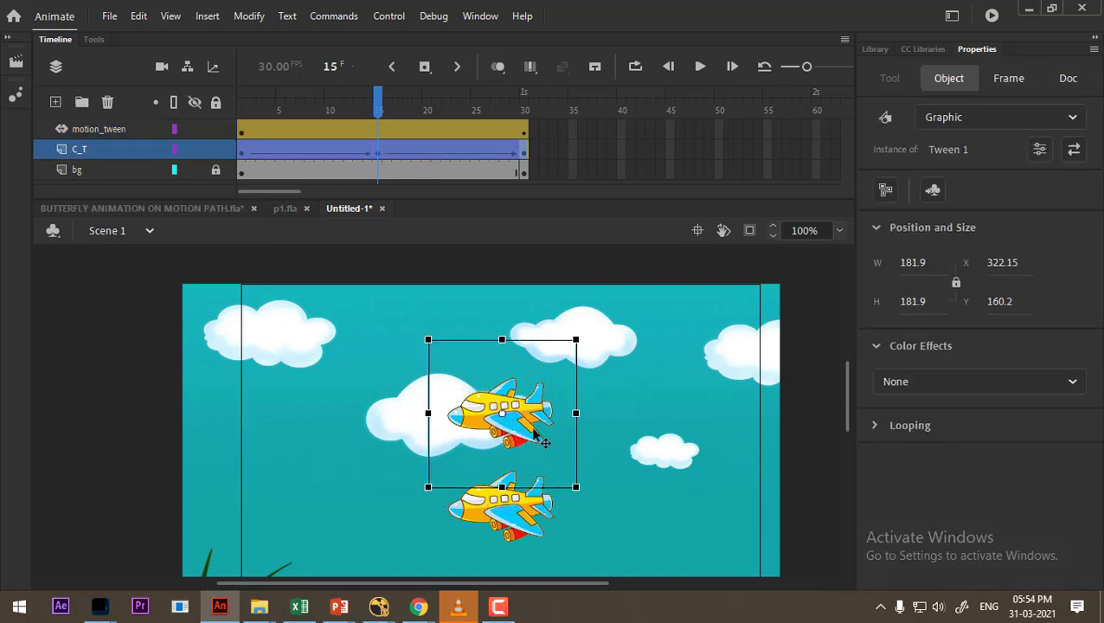
left_click_drag(528, 419, 528, 439)
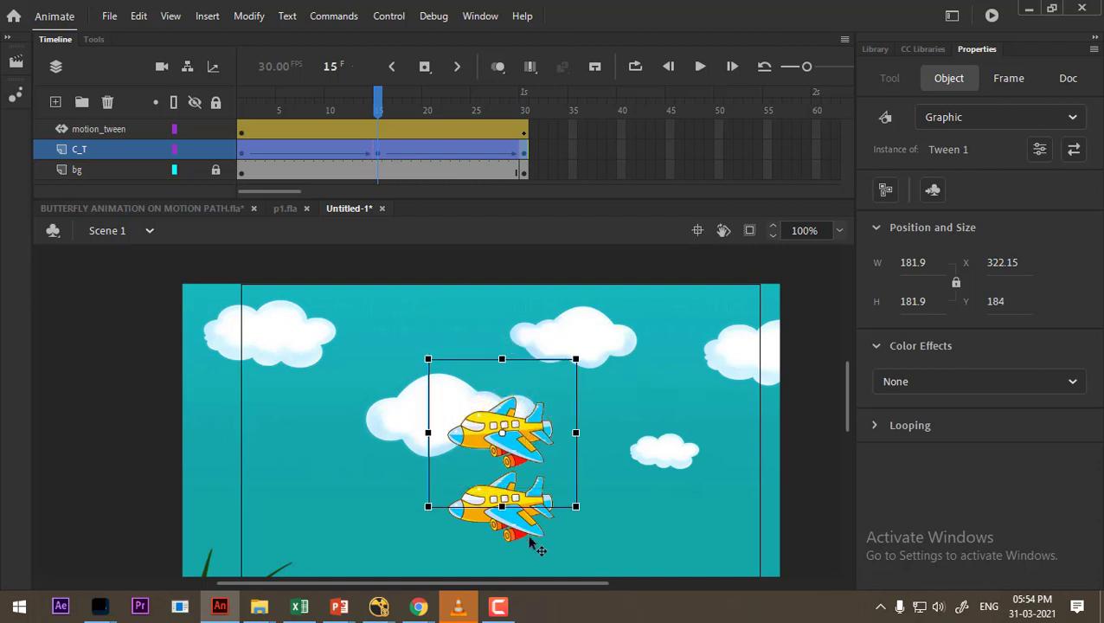
At frame 15 of motion_tween, move the lower plane straight down toward the hills and play the animation from frame 1.
left_click(386, 130)
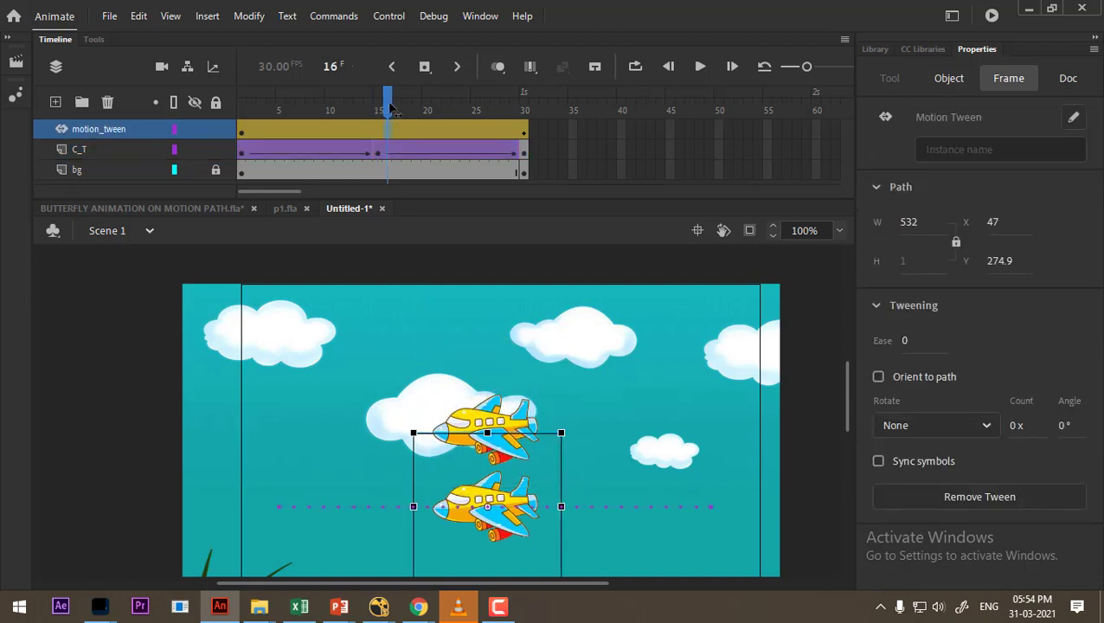
key("comma")
left_click(623, 457)
scroll(616, 443, "down", 3)
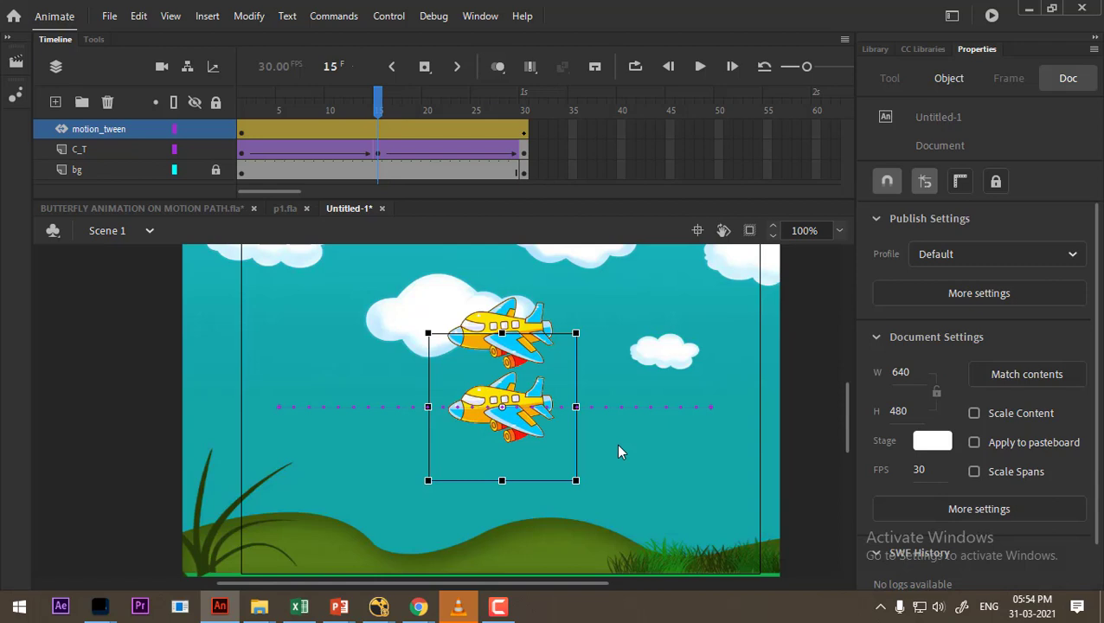
left_click(513, 409)
left_click_drag(512, 408, 517, 467)
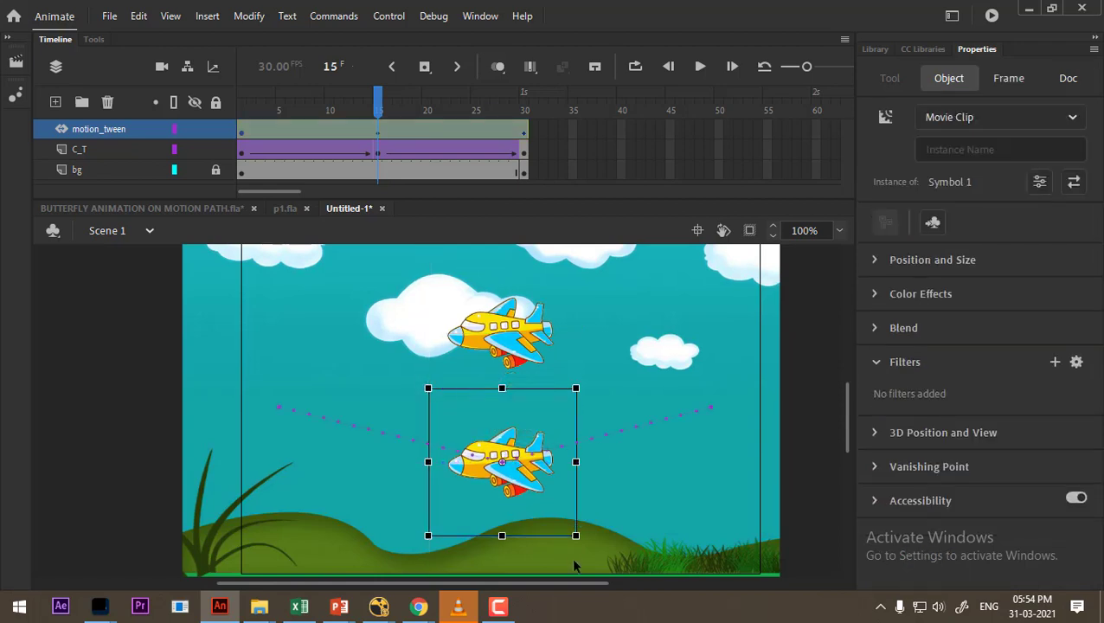
left_click_drag(385, 106, 186, 124)
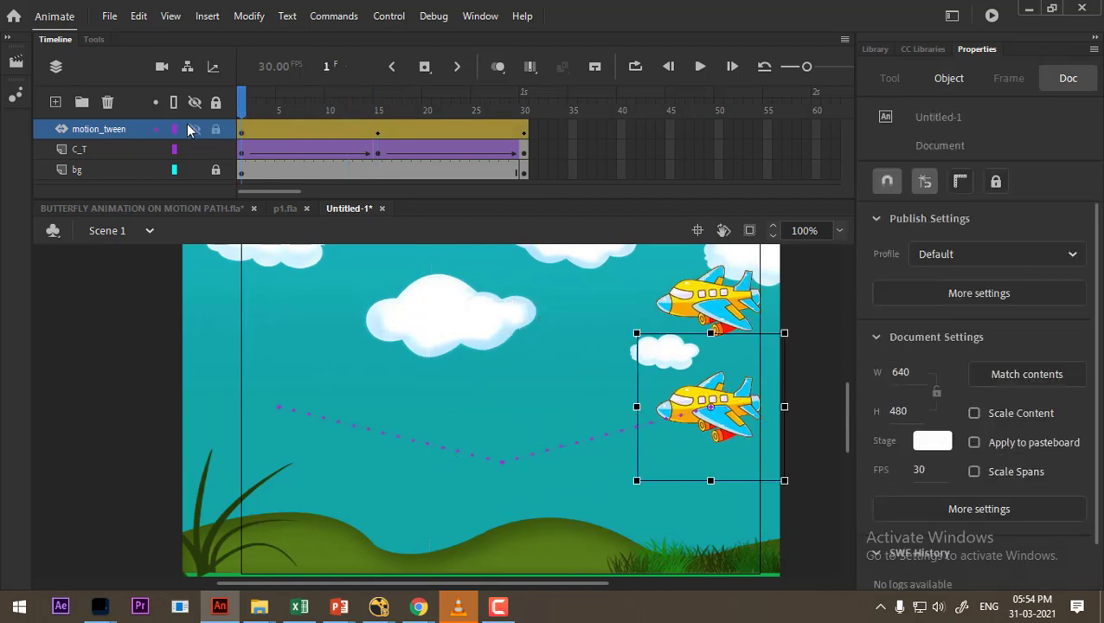
key("Return")
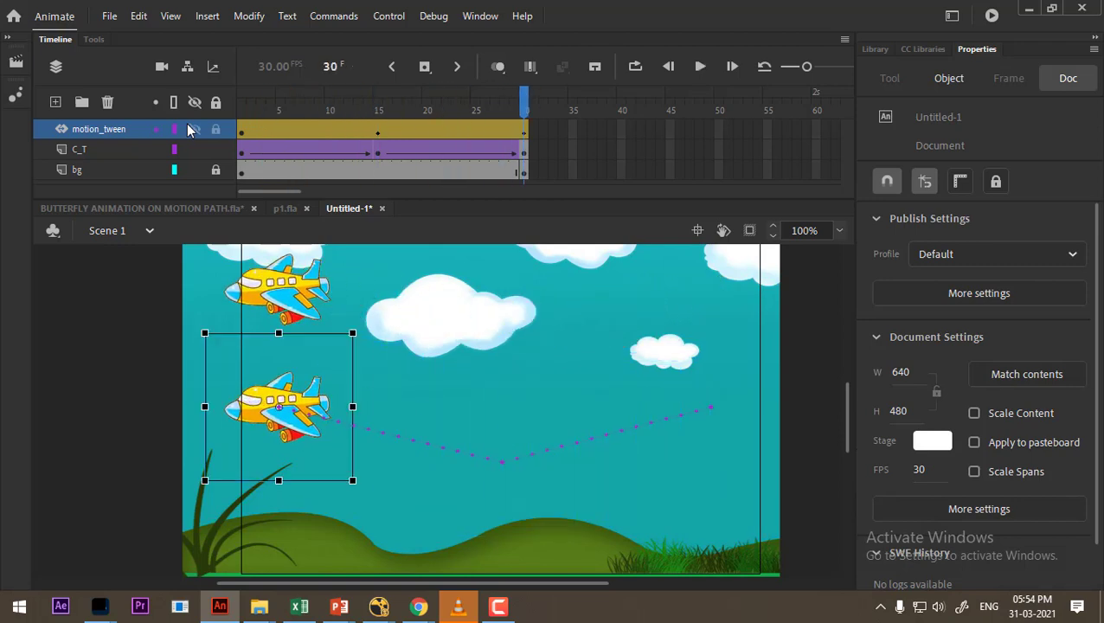
Select the lower plane's motion path on the stage and move the whole path down to about Y 297.
left_click_drag(331, 104, 369, 102)
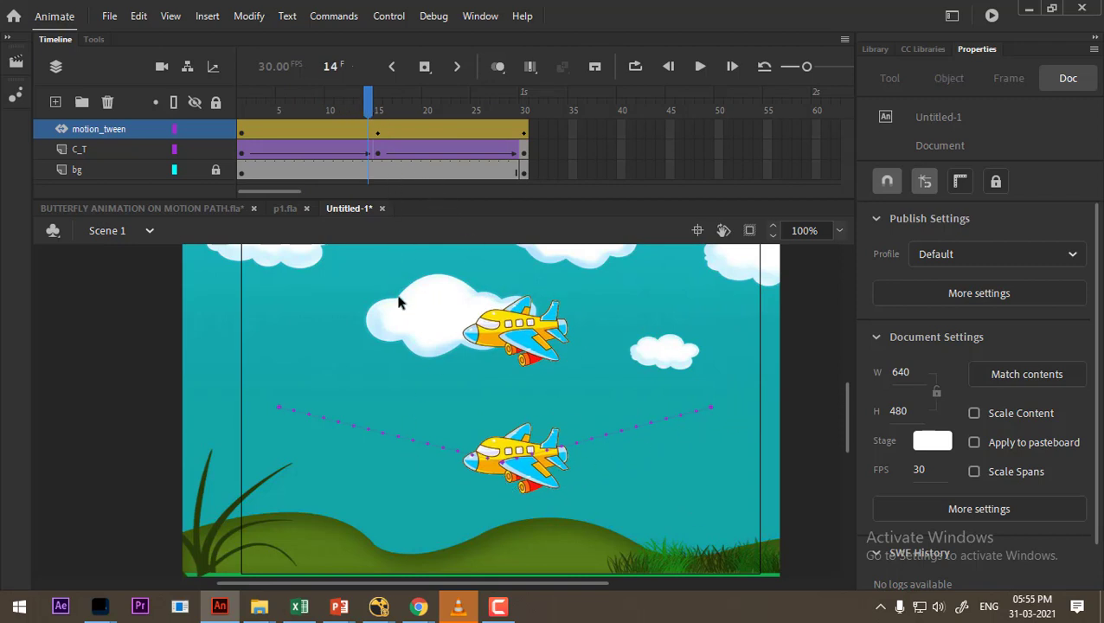
left_click(402, 441)
left_click(575, 450)
left_click(530, 478)
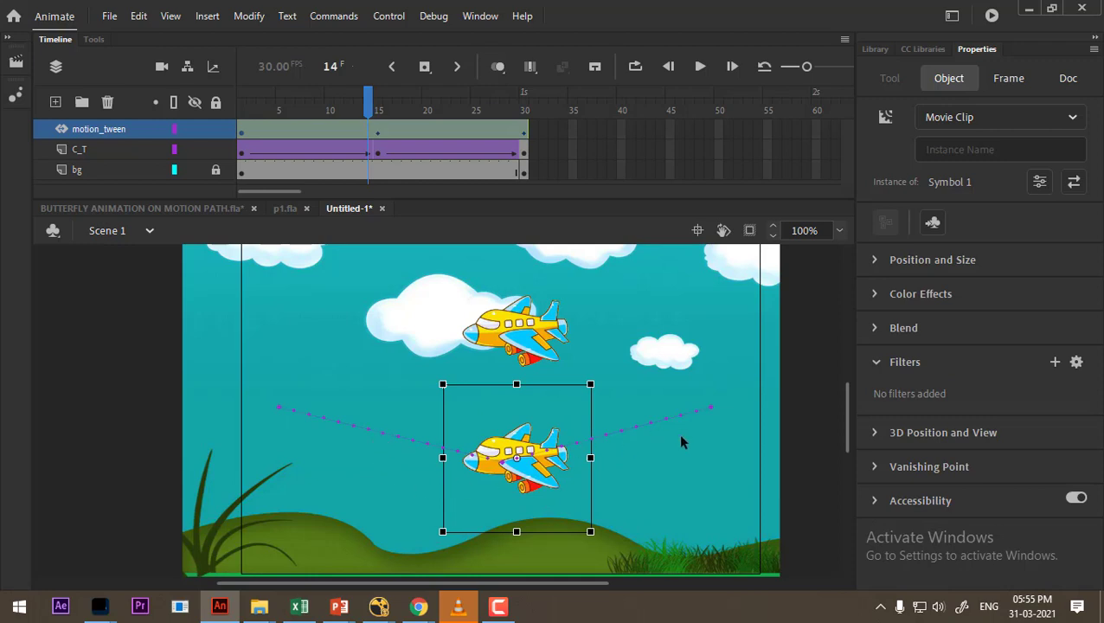
left_click(679, 474)
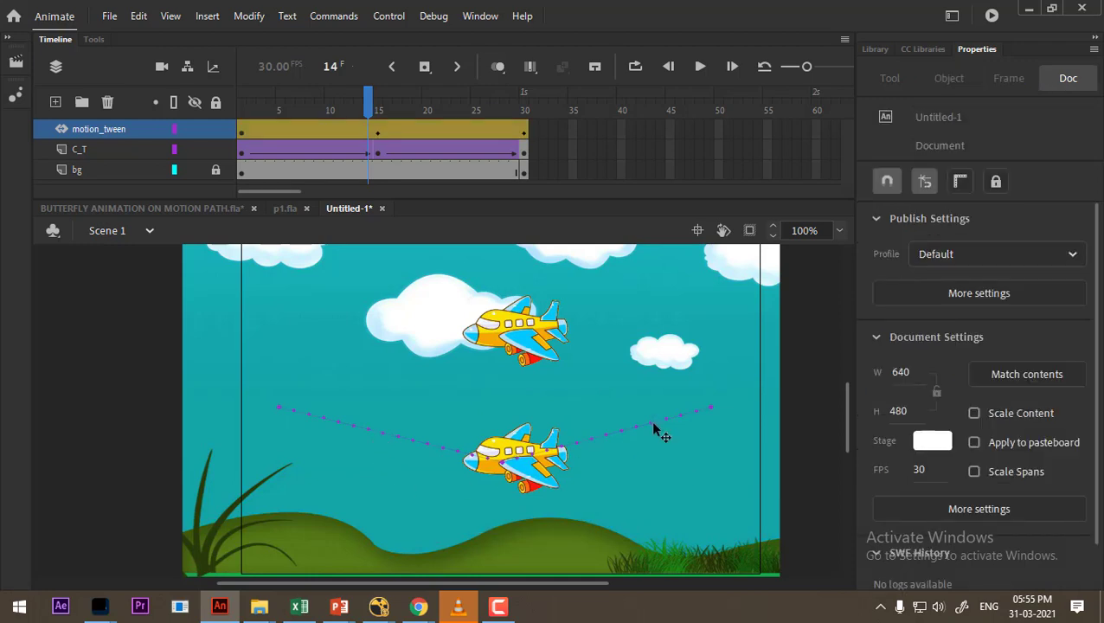
left_click_drag(655, 428, 660, 447)
left_click(647, 510)
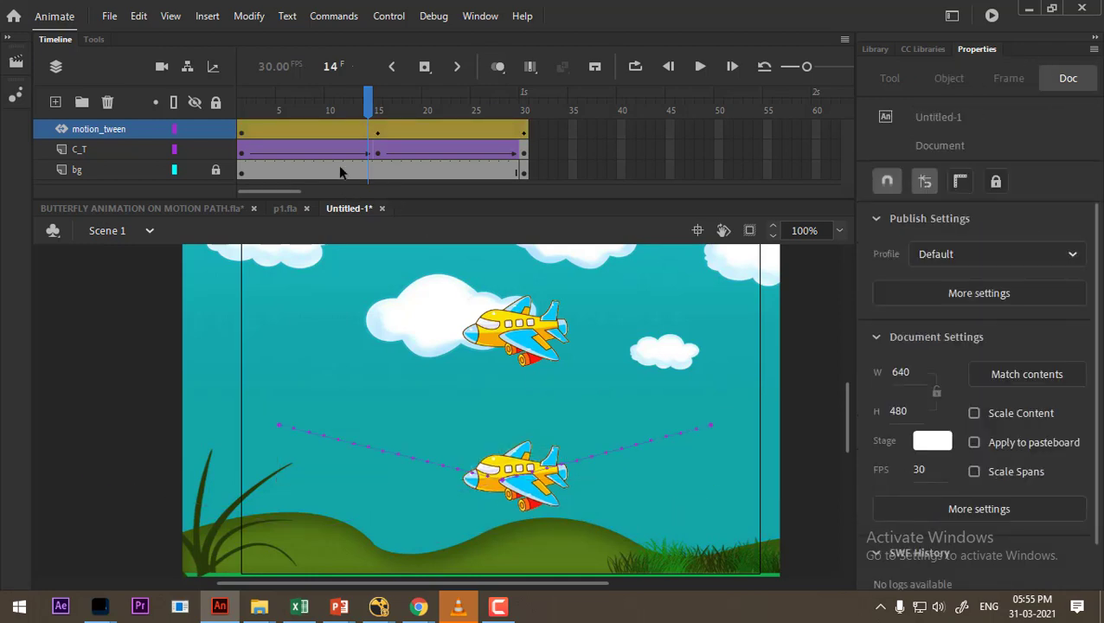
Compare the frame 15 keyframes of C_T and motion_tween, and nudge the motion path to about Y 298.
left_click(382, 154)
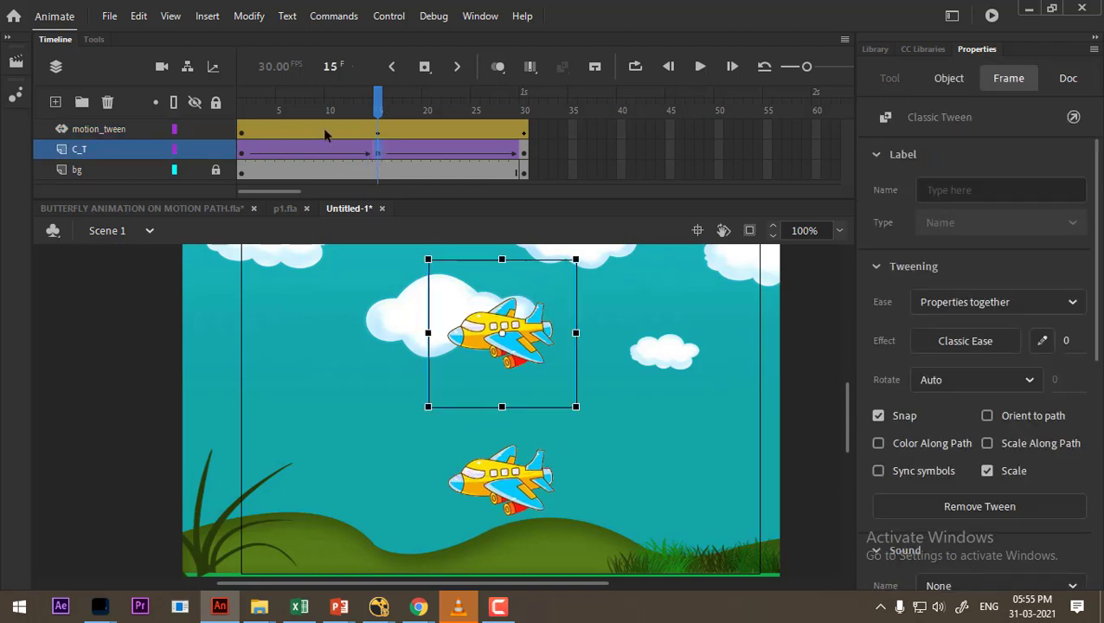
left_click(377, 134)
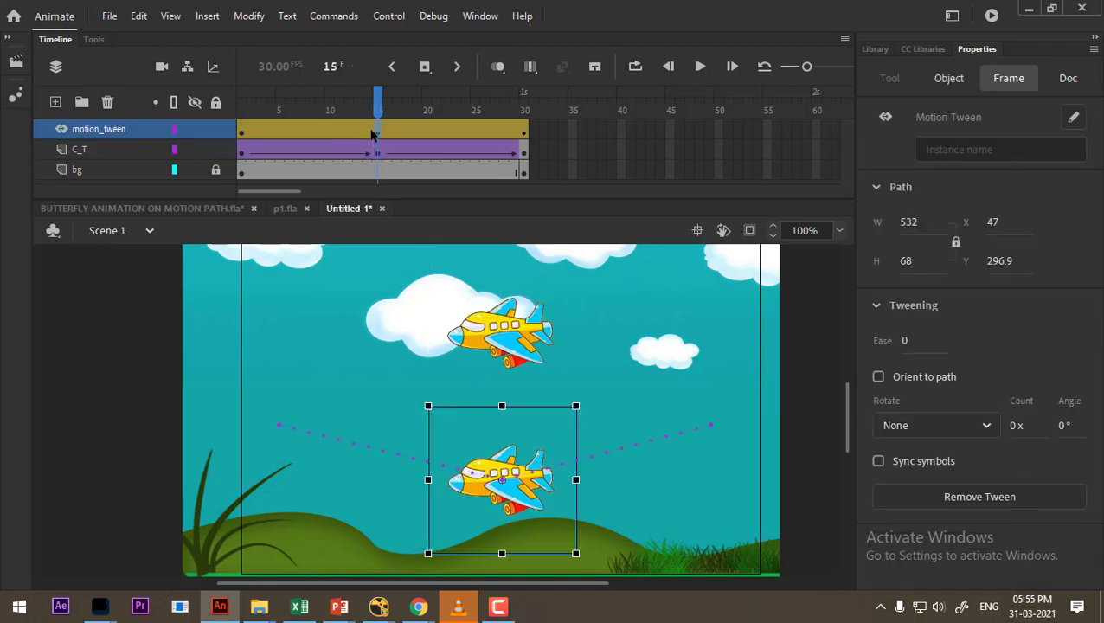
left_click(364, 452)
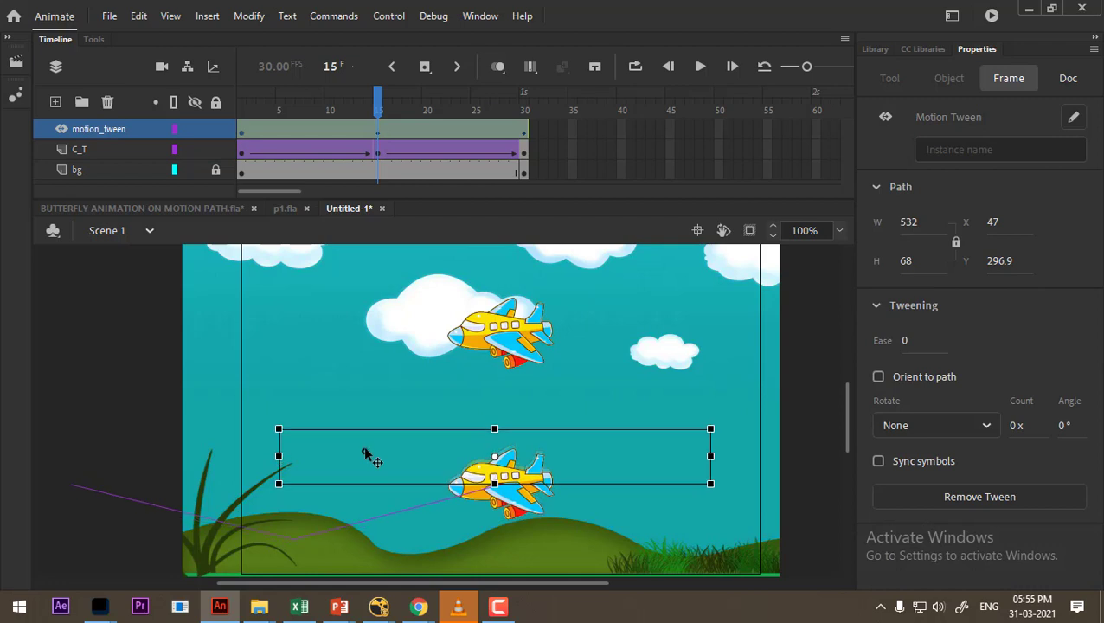
left_click(797, 480)
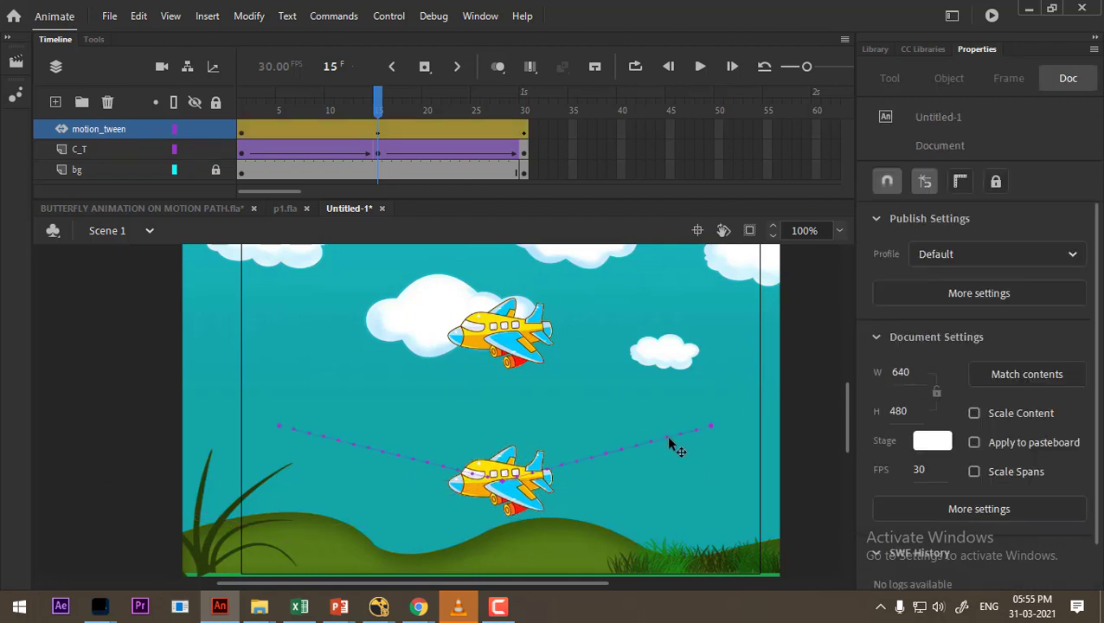
left_click(660, 443)
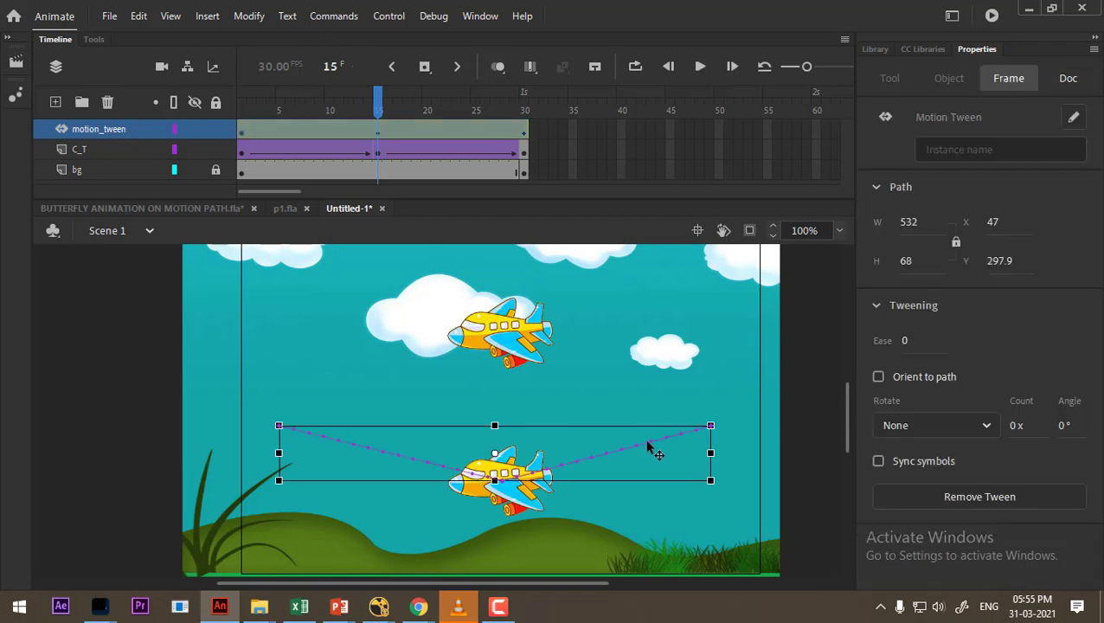
Lower the motion-tweened plane at frame 15 to make its path about 75 high, and nudge the whole path slightly.
left_click(758, 451)
left_click_drag(515, 493, 516, 506)
left_click(394, 467)
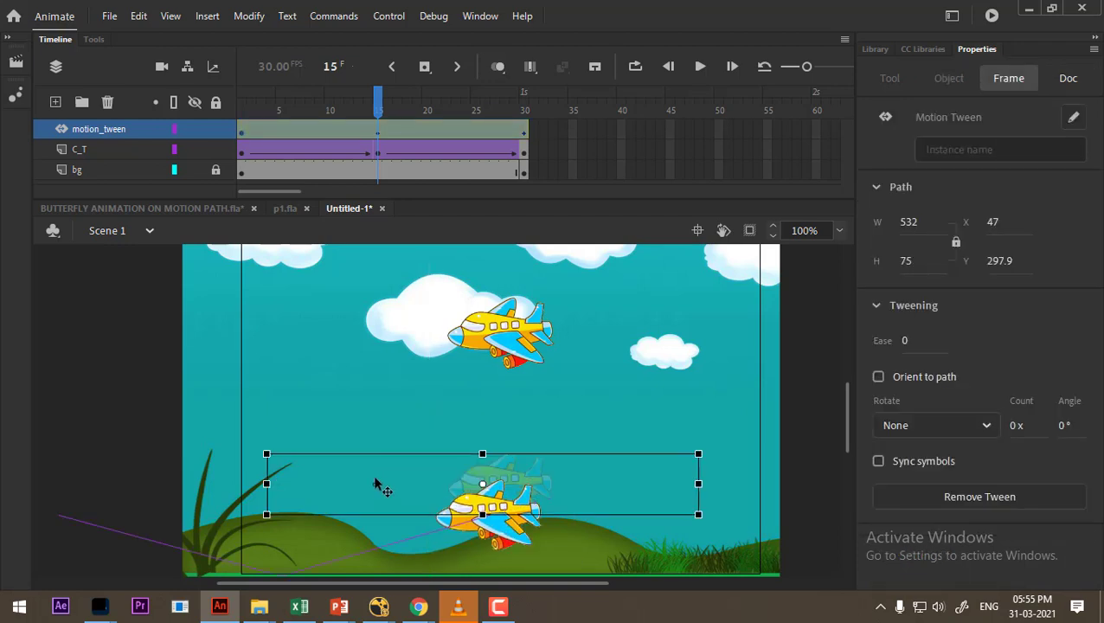
left_click(773, 482)
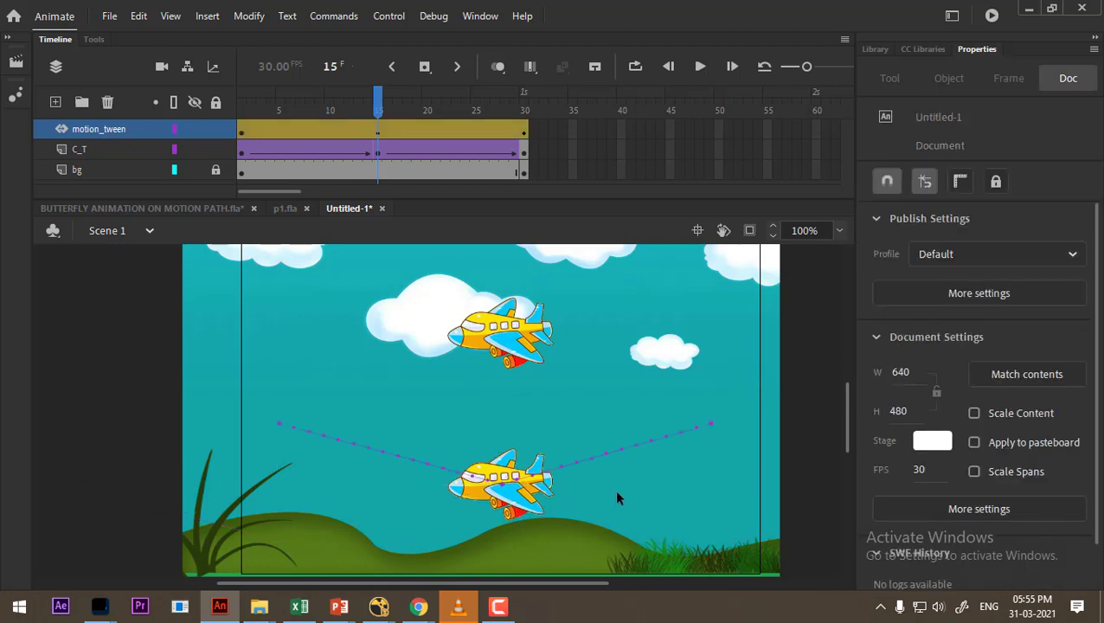
At frame 7 of motion_tween, move the lower plane down to add another bend to its motion path.
left_click(523, 334)
left_click_drag(378, 98, 300, 98)
left_click(537, 524)
left_click(615, 466)
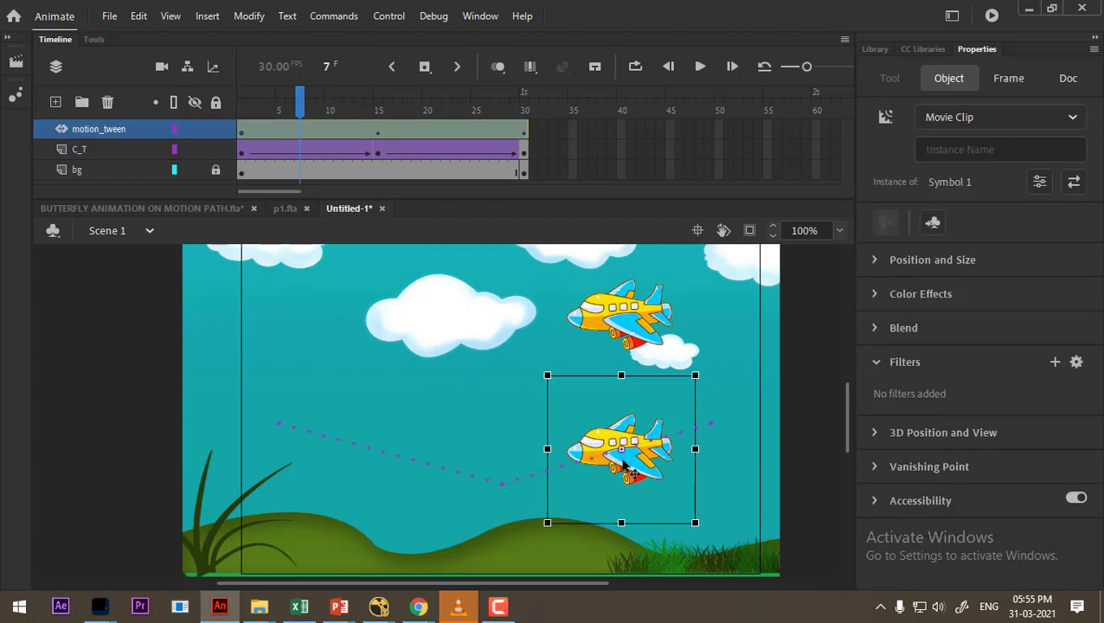
left_click_drag(632, 461, 651, 494)
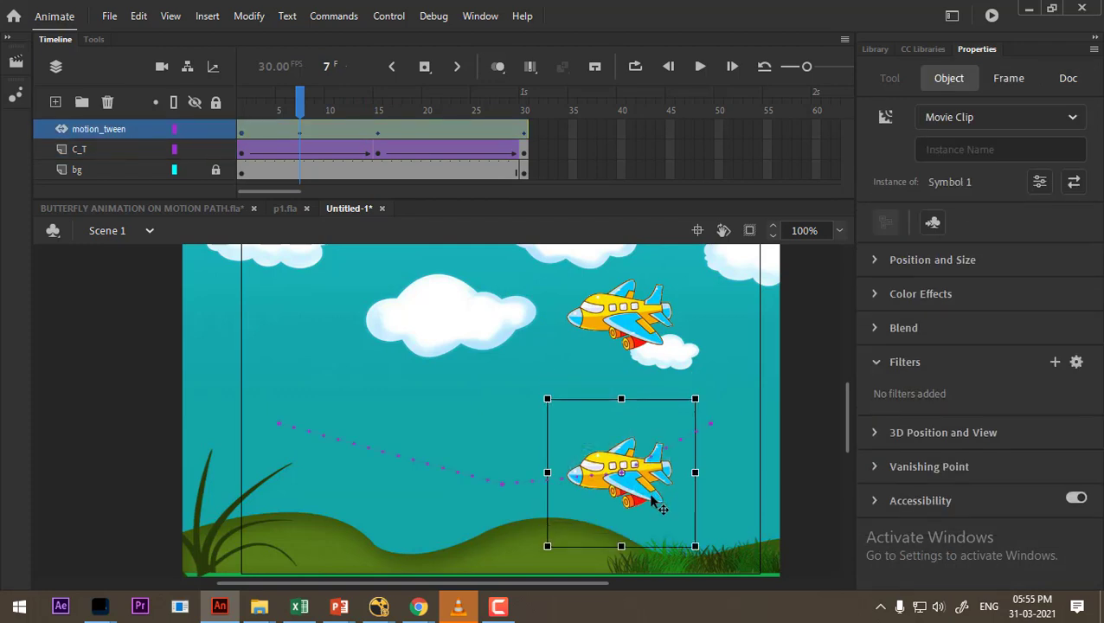
Undo the added bend at frame 7 and move the whole motion path down to about Y 303.
key("ctrl+z")
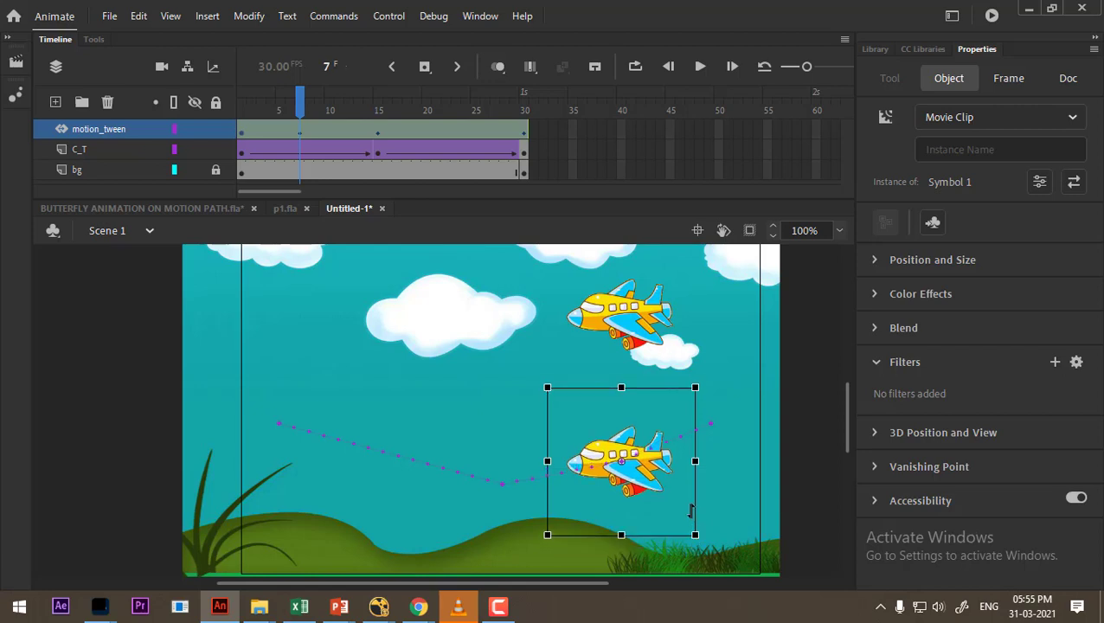
key("ctrl+z")
left_click(753, 491)
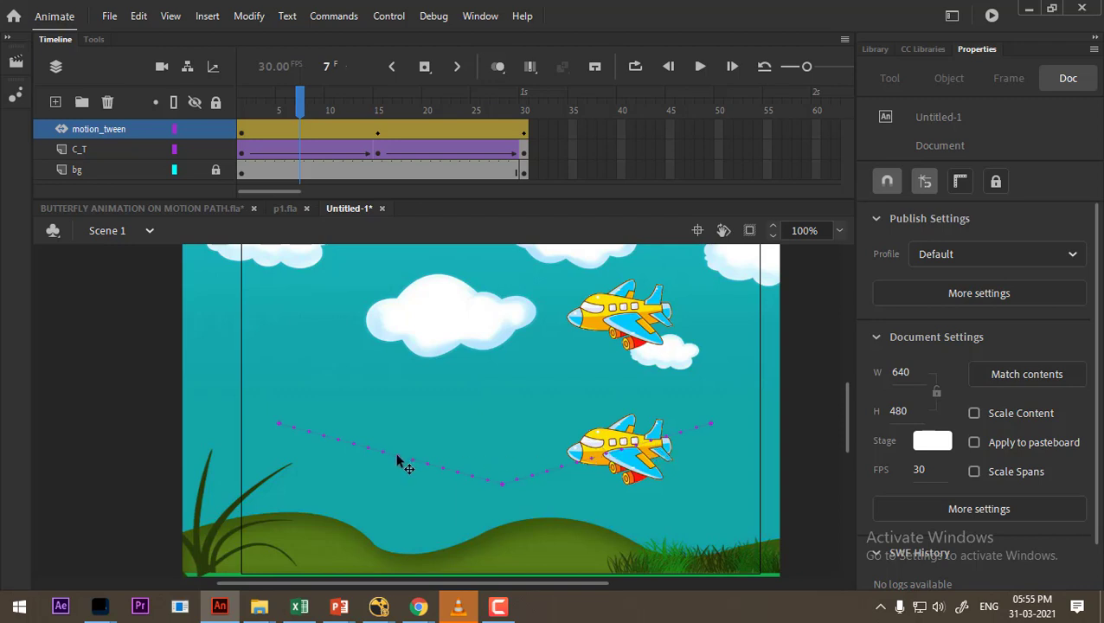
left_click_drag(399, 458, 396, 465)
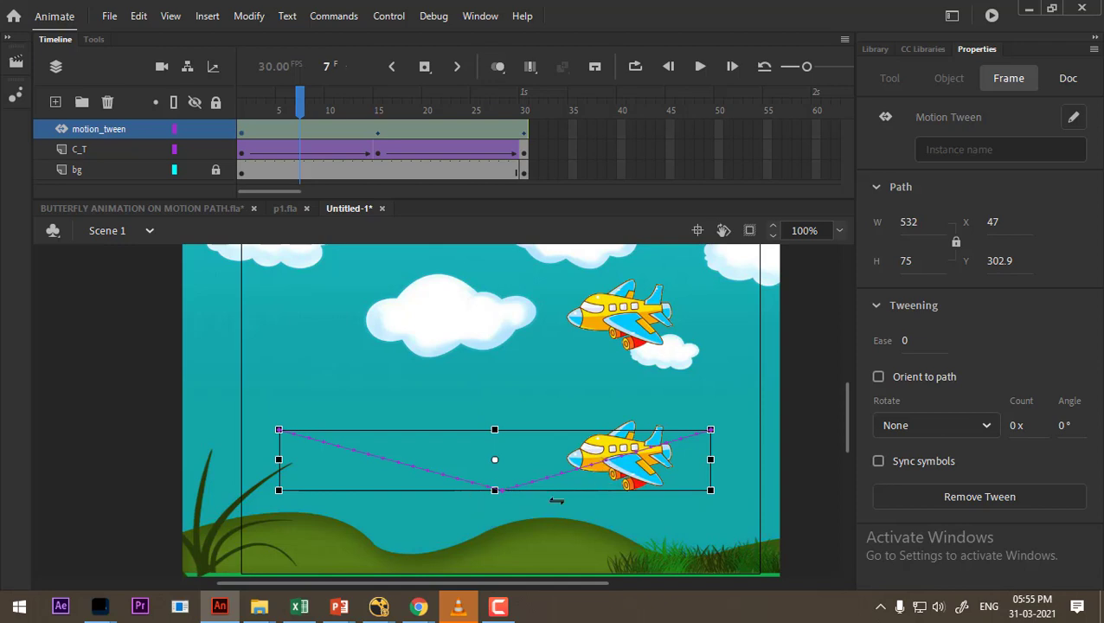
left_click(499, 606)
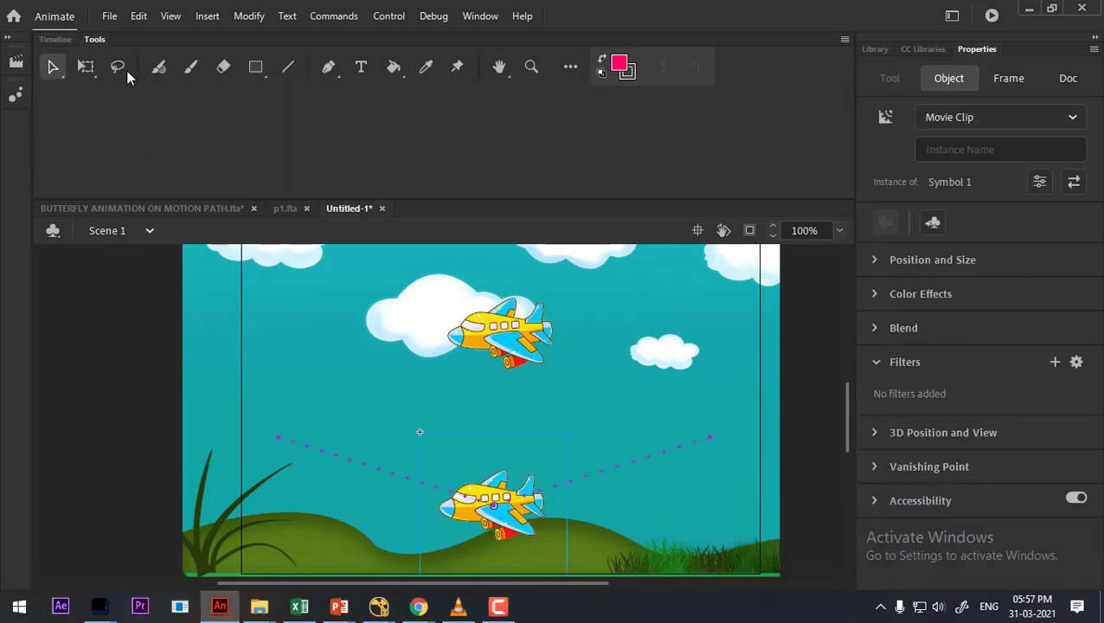
With the Selection tool, bend both straight halves of the lower plane's motion path downward into one smooth curve.
left_click(86, 69)
left_click(50, 67)
left_click(59, 71)
left_click(131, 73)
left_click(615, 473)
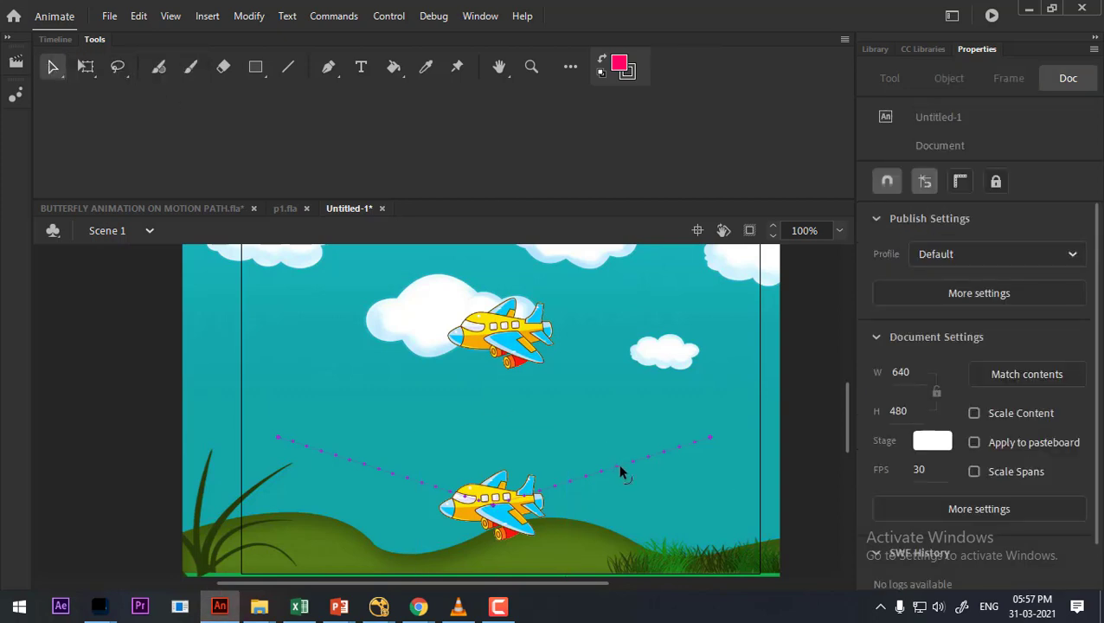
left_click_drag(619, 471, 636, 491)
mouse_move(377, 471)
left_mouse_down()
mouse_move(364, 491)
mouse_move(376, 491)
left_mouse_up()
Play the animation from frame 1 twice to examine how the lower plane follows the curved path.
left_click(63, 38)
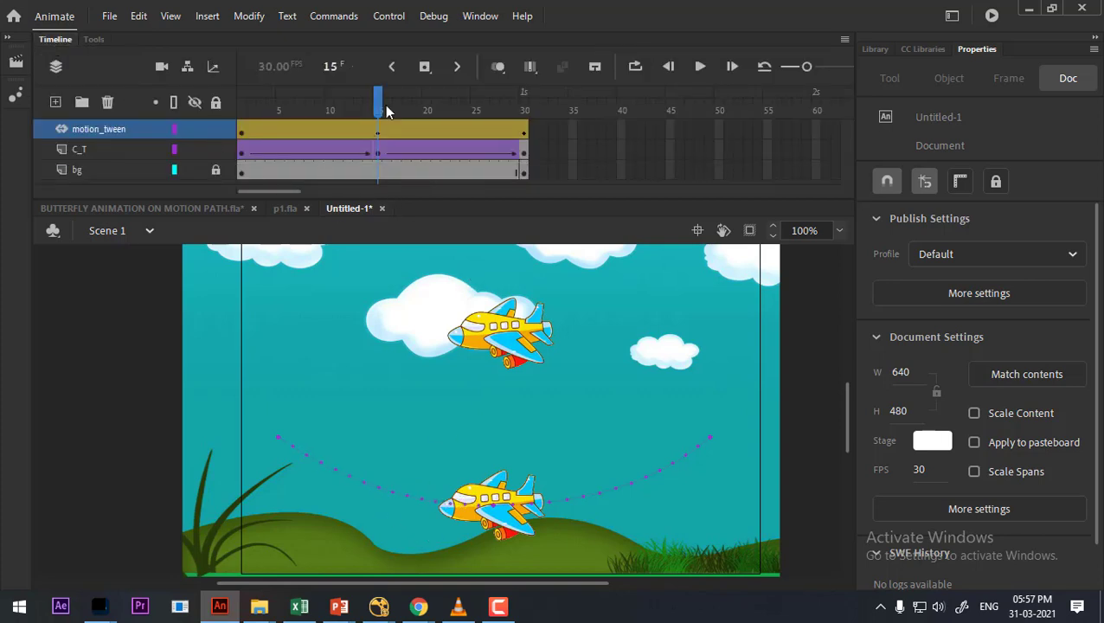
left_click_drag(385, 105, 249, 94)
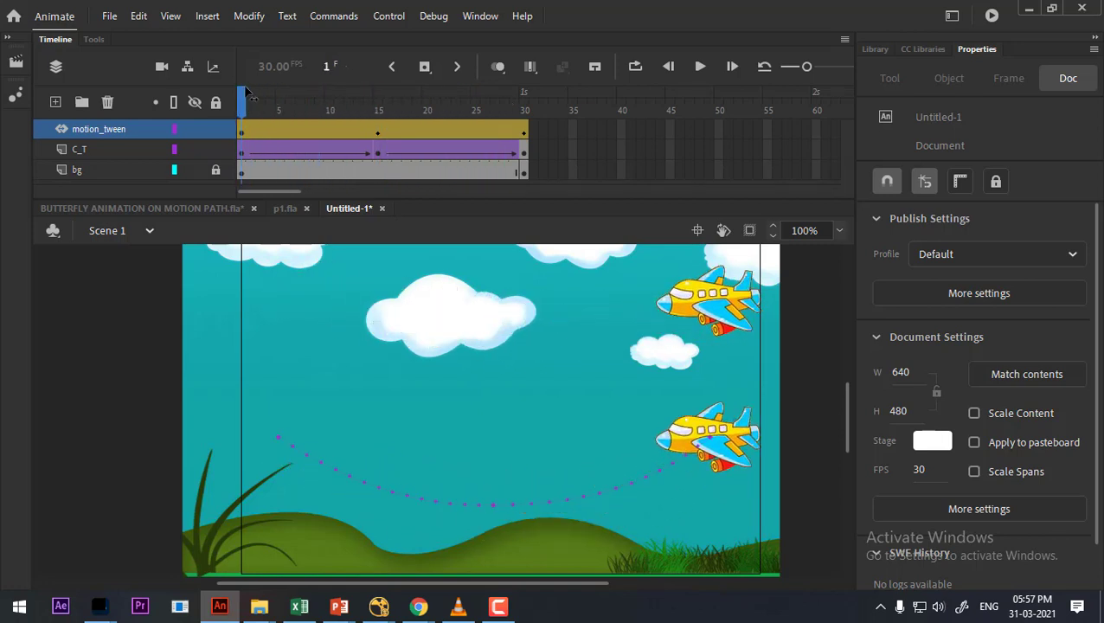
key("Return")
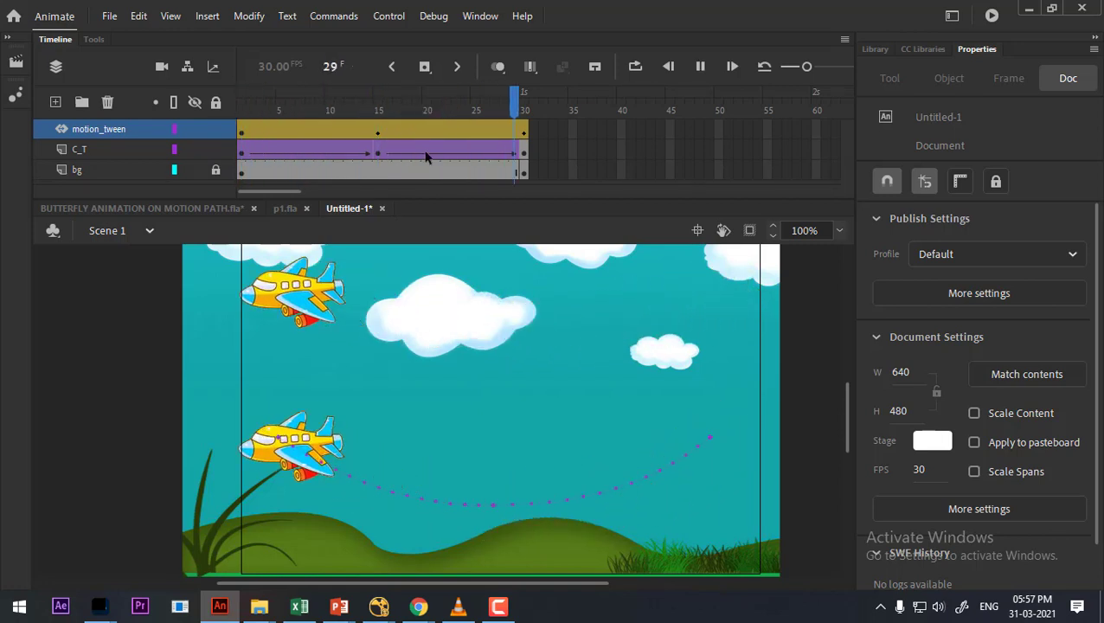
key("Return")
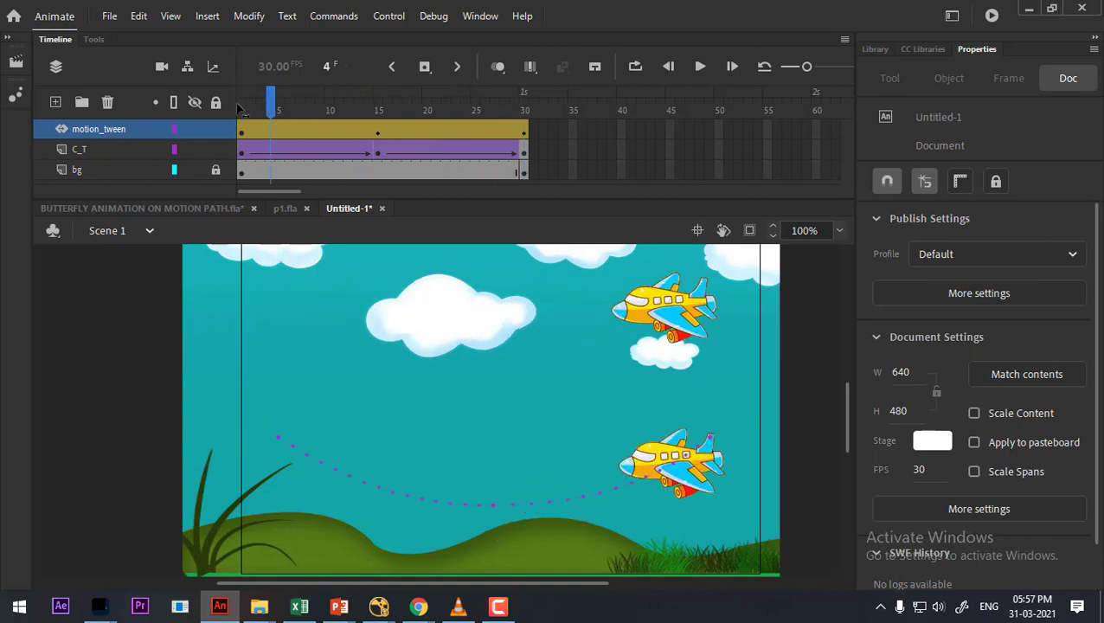
left_click(477, 118)
left_click_drag(476, 117, 205, 121)
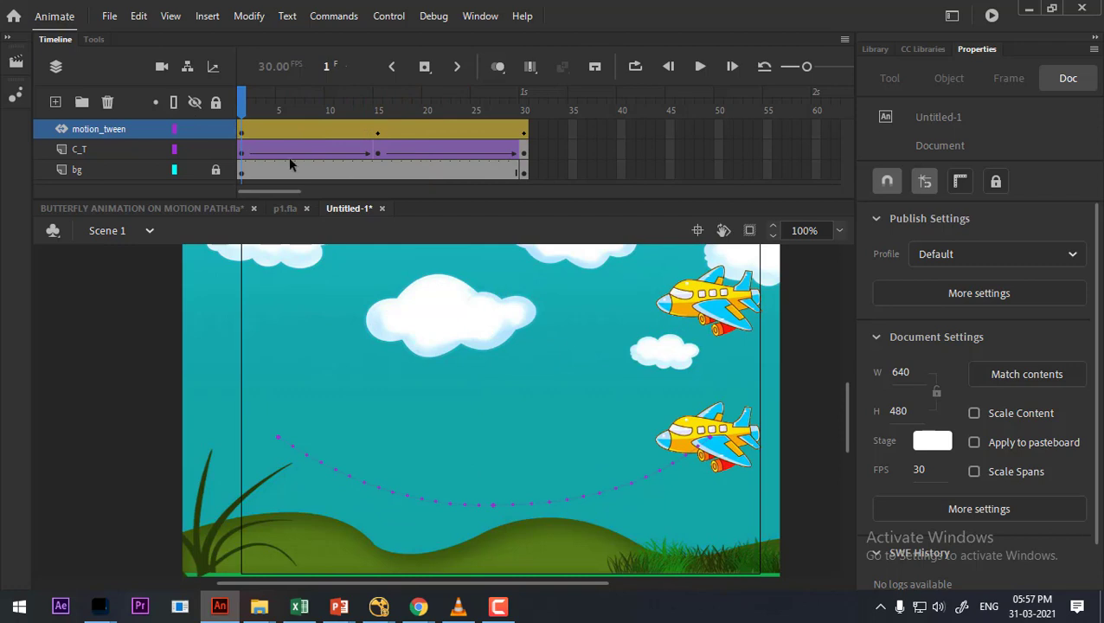
key("Return")
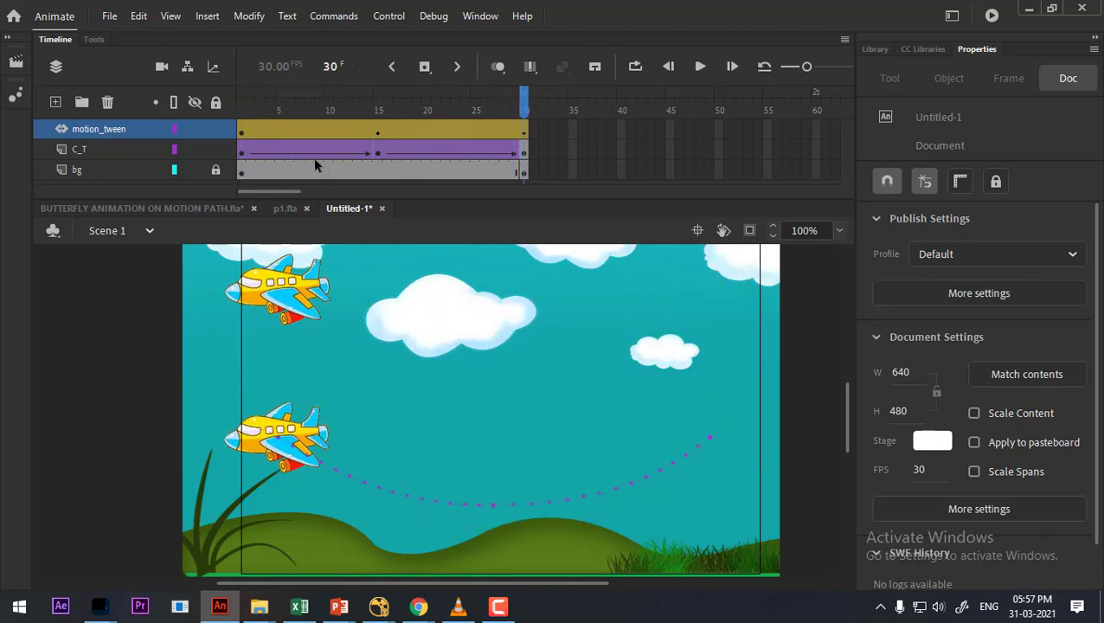
At frame 15, rotate the lower plane slightly counterclockwise with the Free Transform tool.
left_click_drag(412, 104, 380, 113)
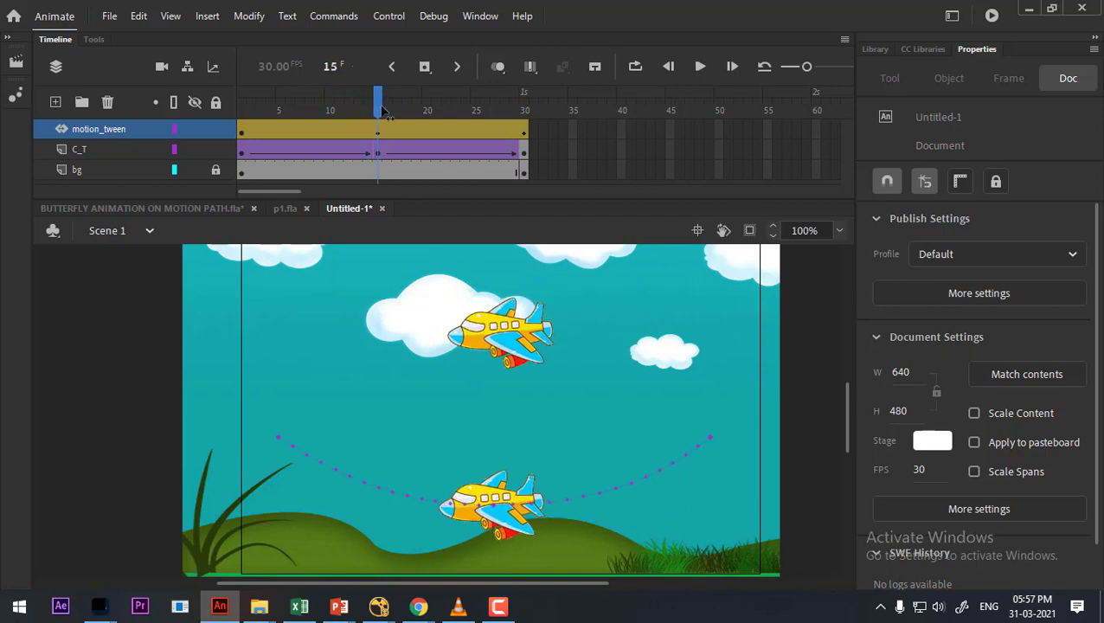
left_click(510, 525)
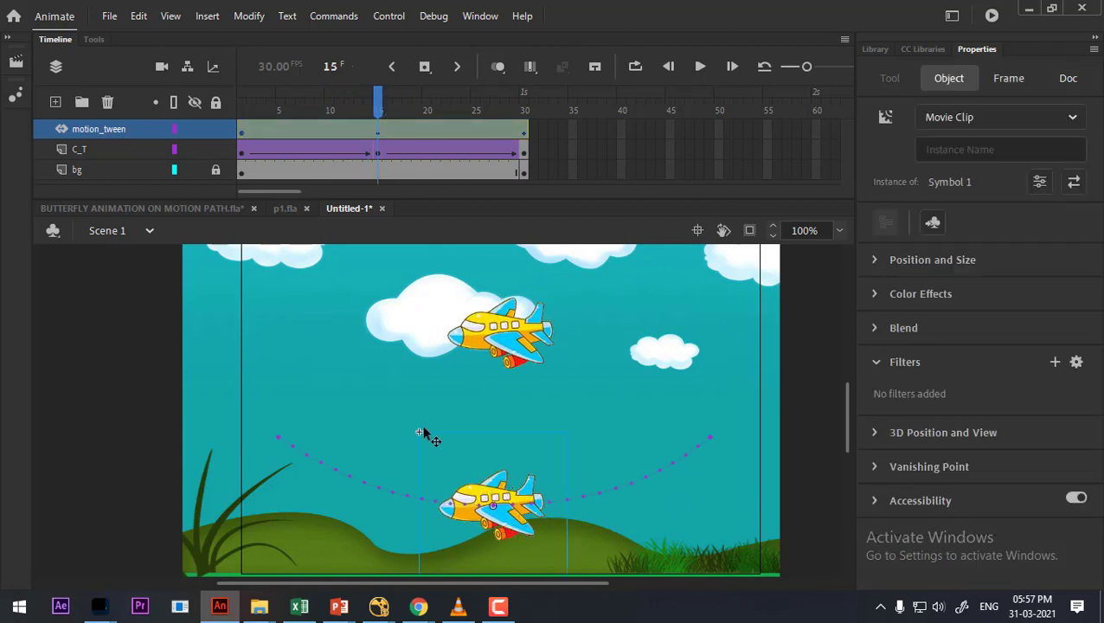
left_click(93, 39)
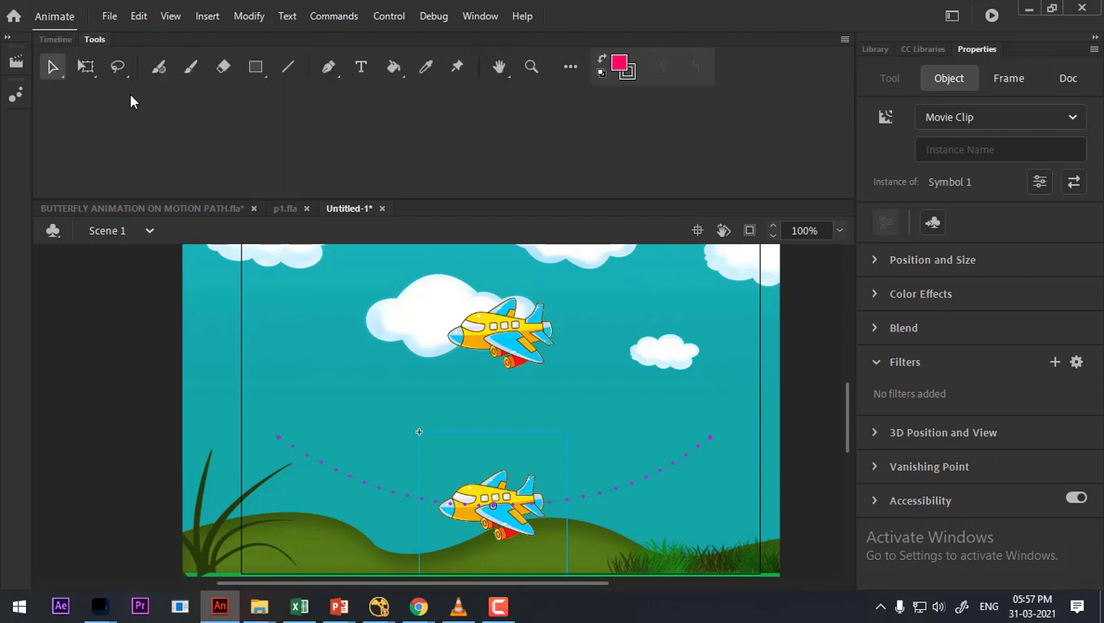
left_click(88, 68)
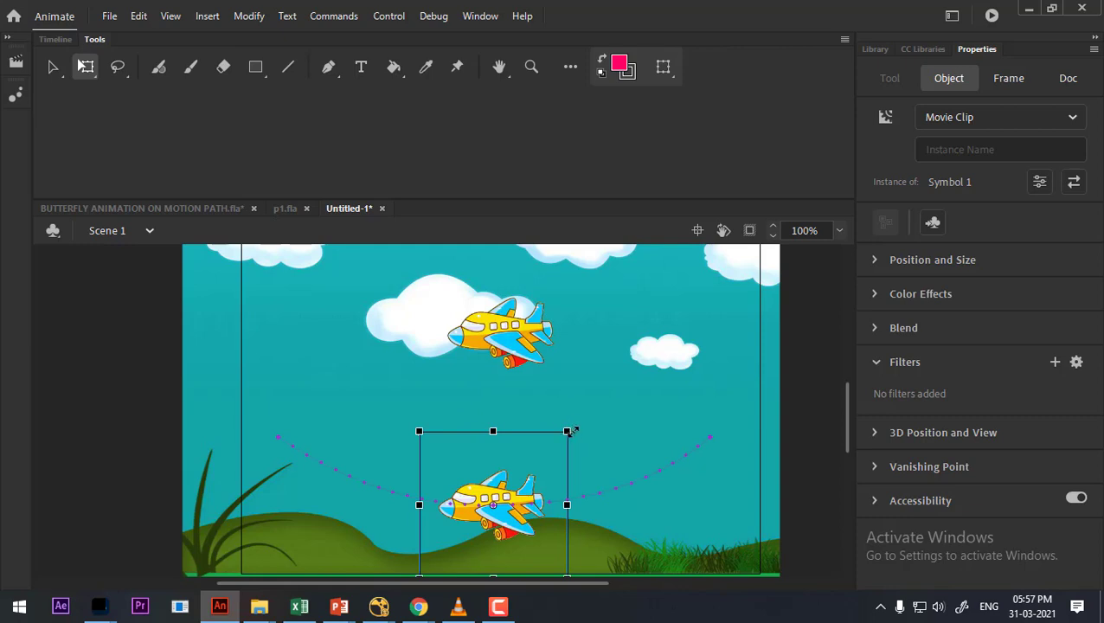
left_click_drag(572, 430, 584, 453)
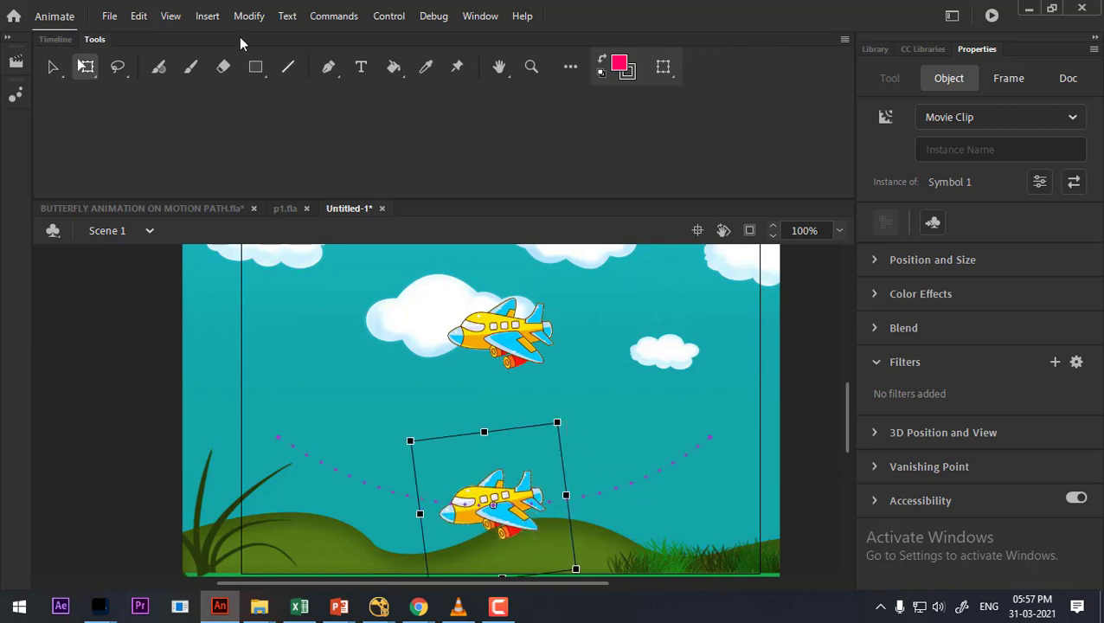
At frame 1 of motion_tween, rotate the lower plane counterclockwise so its nose points down along the path.
left_click(47, 40)
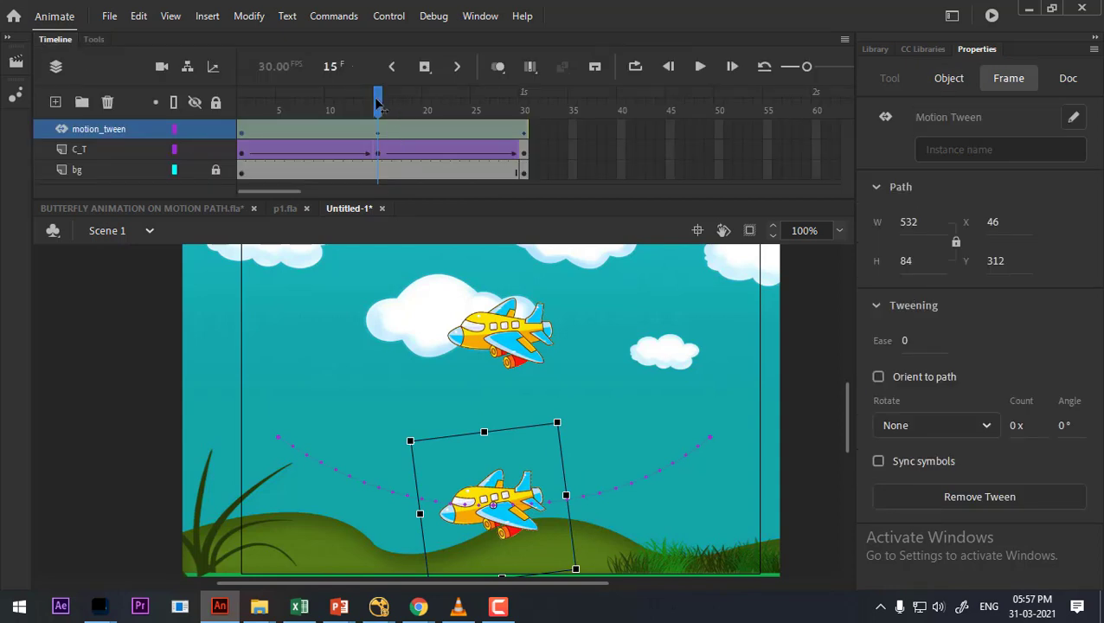
left_click_drag(378, 103, 241, 103)
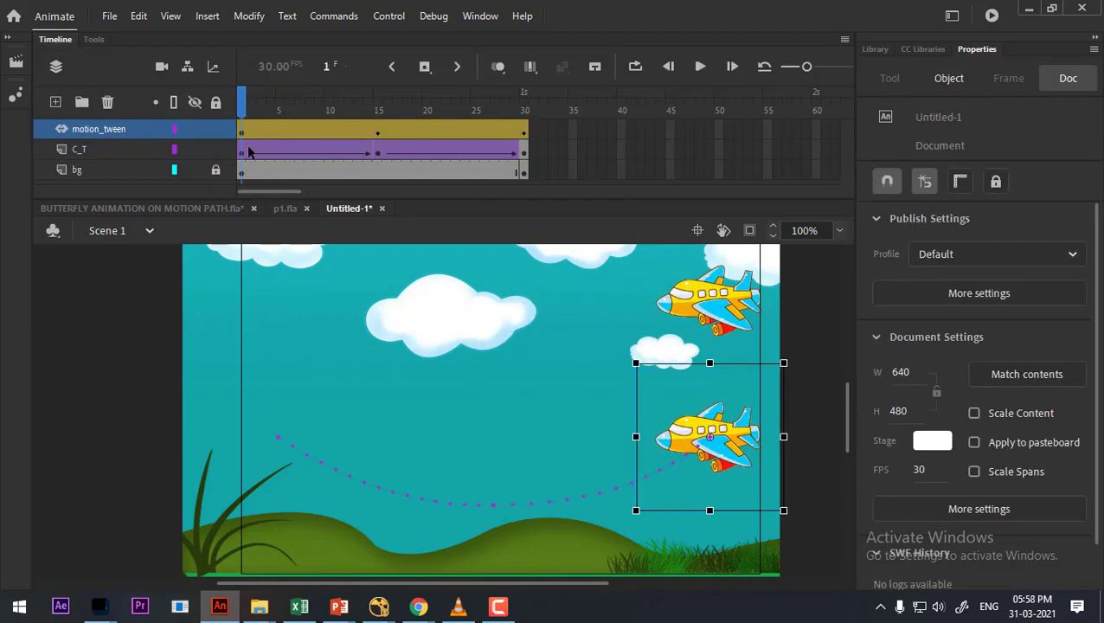
left_click(242, 137)
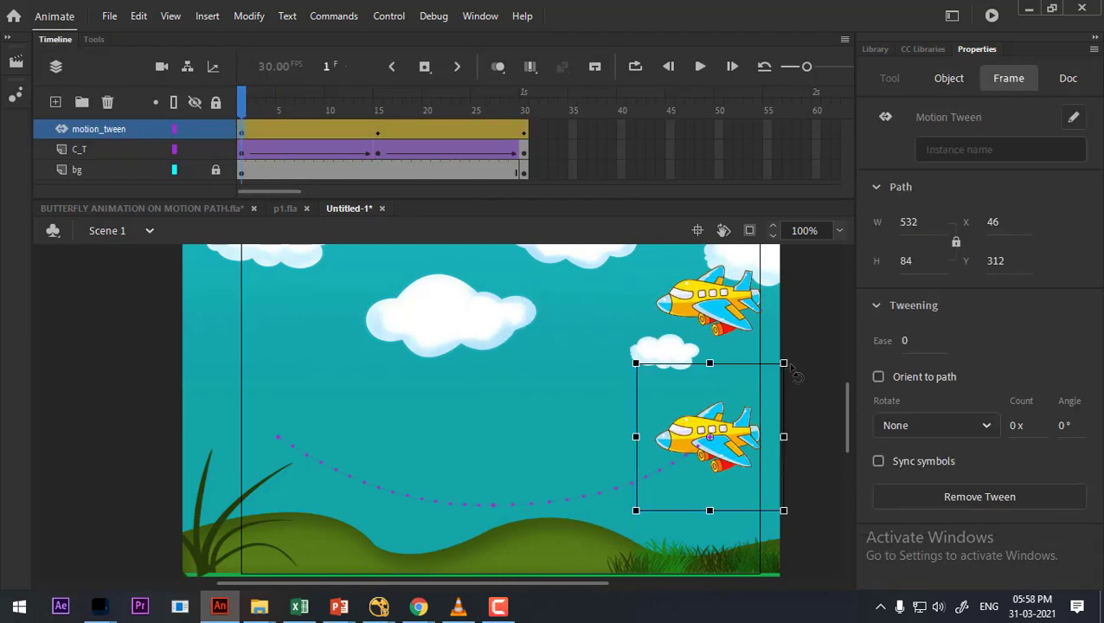
left_click_drag(792, 367, 774, 351)
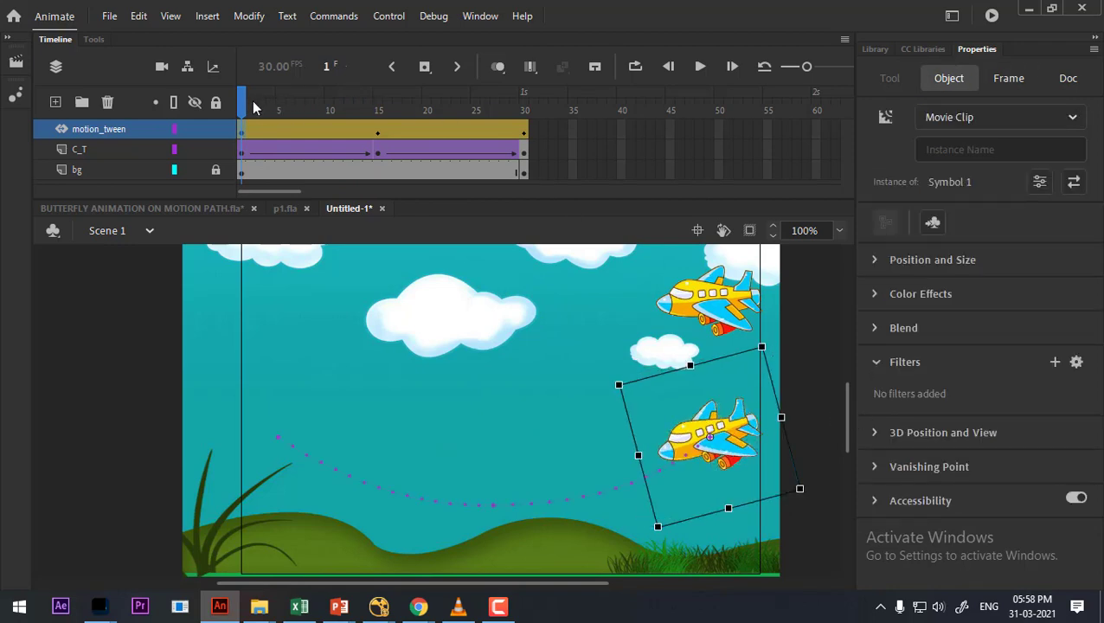
At frame 30 of motion_tween, rotate the lower plane clockwise so its nose tilts up along the path.
left_click_drag(247, 105, 525, 130)
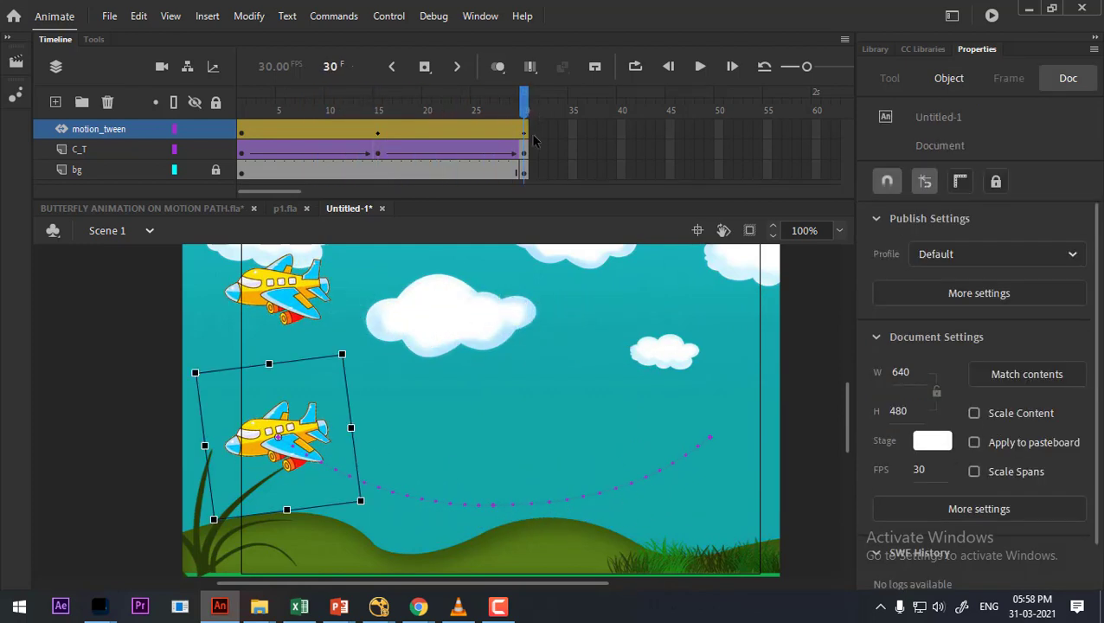
left_click(525, 130)
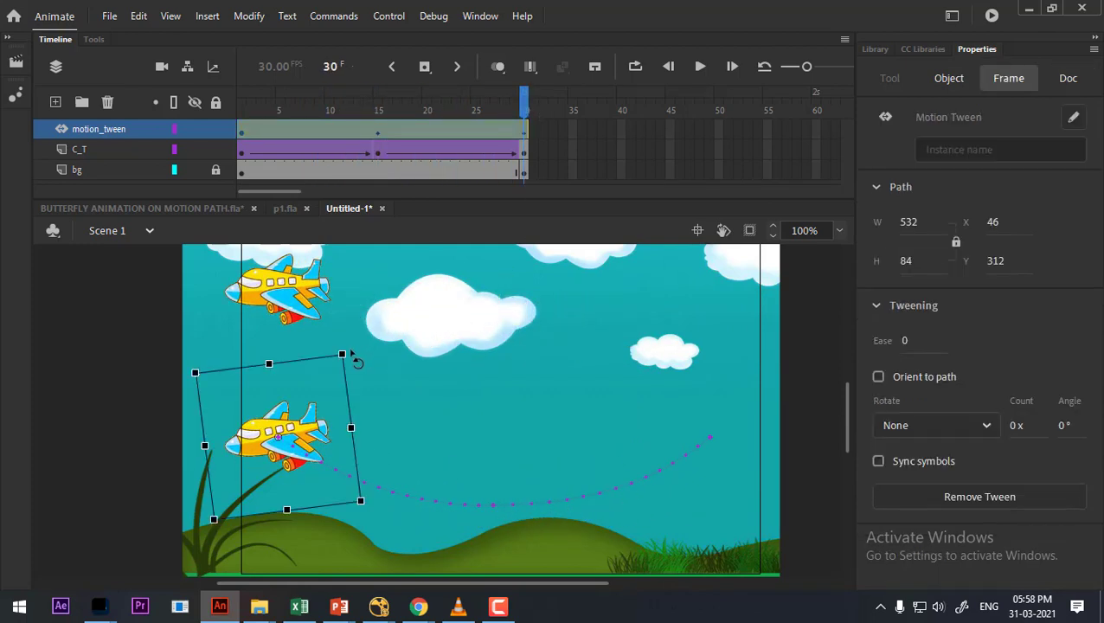
left_click_drag(360, 361, 436, 400)
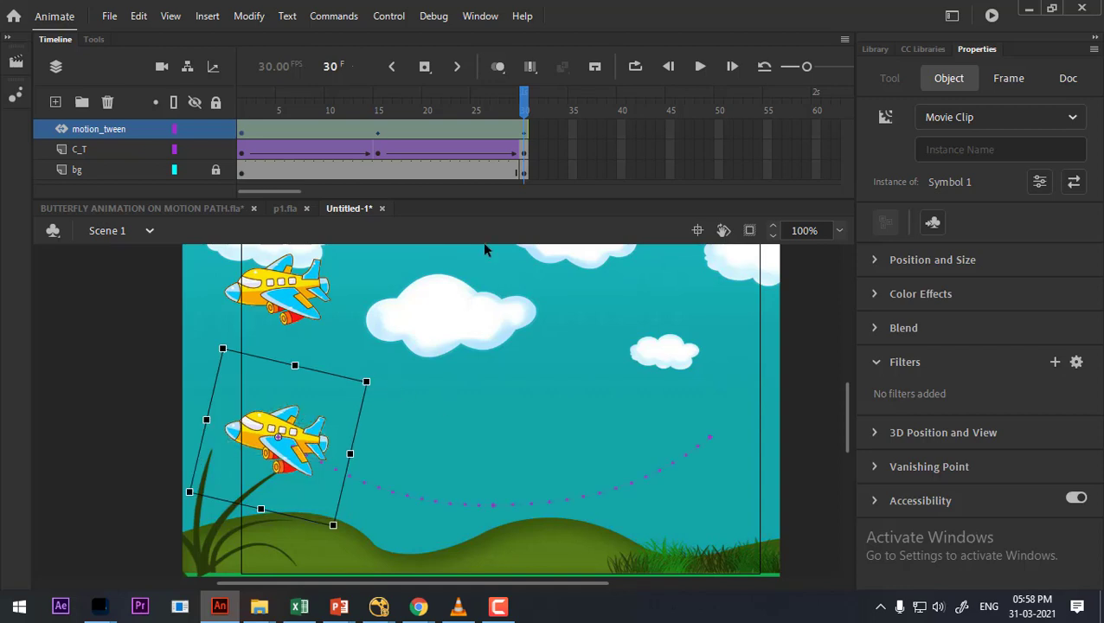
Play the timeline from frame 1, test the movie to compare both planes' motion, and close the preview.
left_click(205, 122)
key("Return")
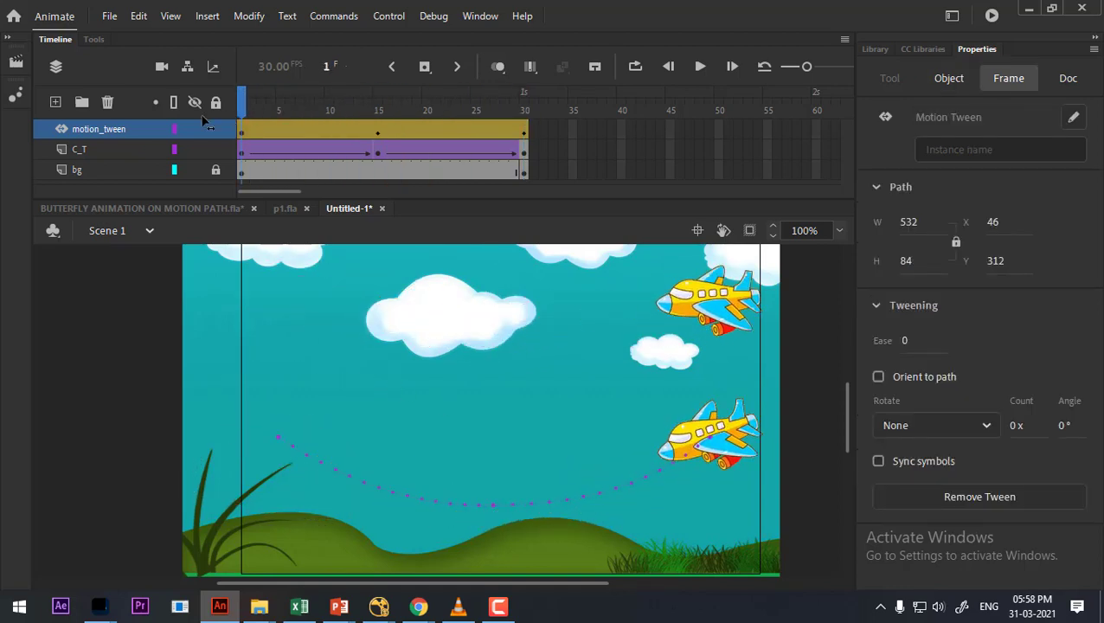
left_click(617, 378)
key("ctrl+Return")
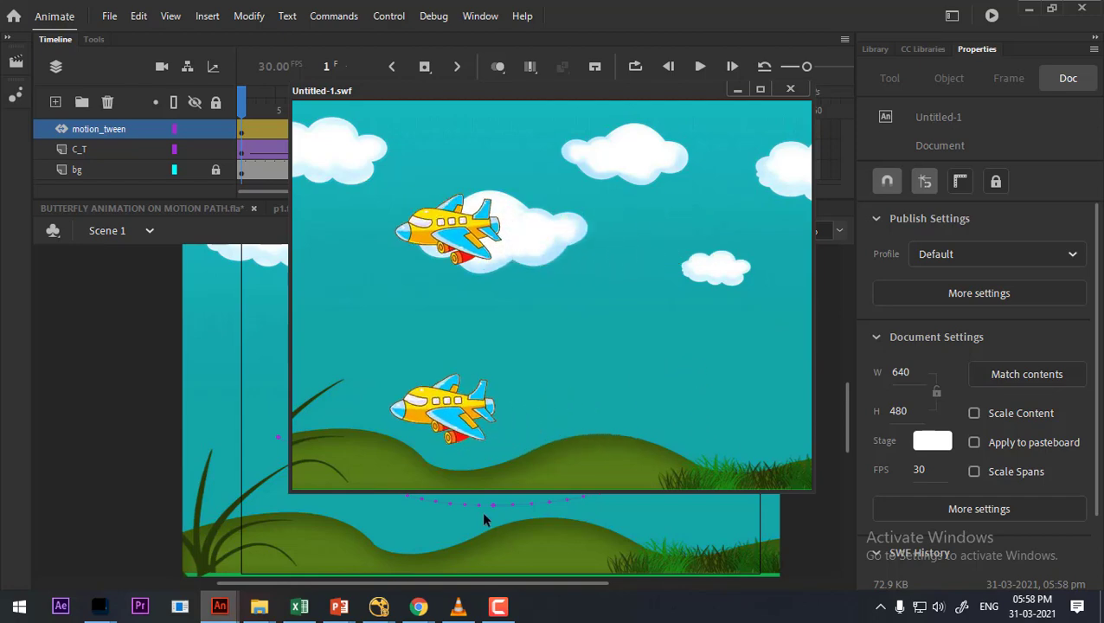
left_click(497, 610)
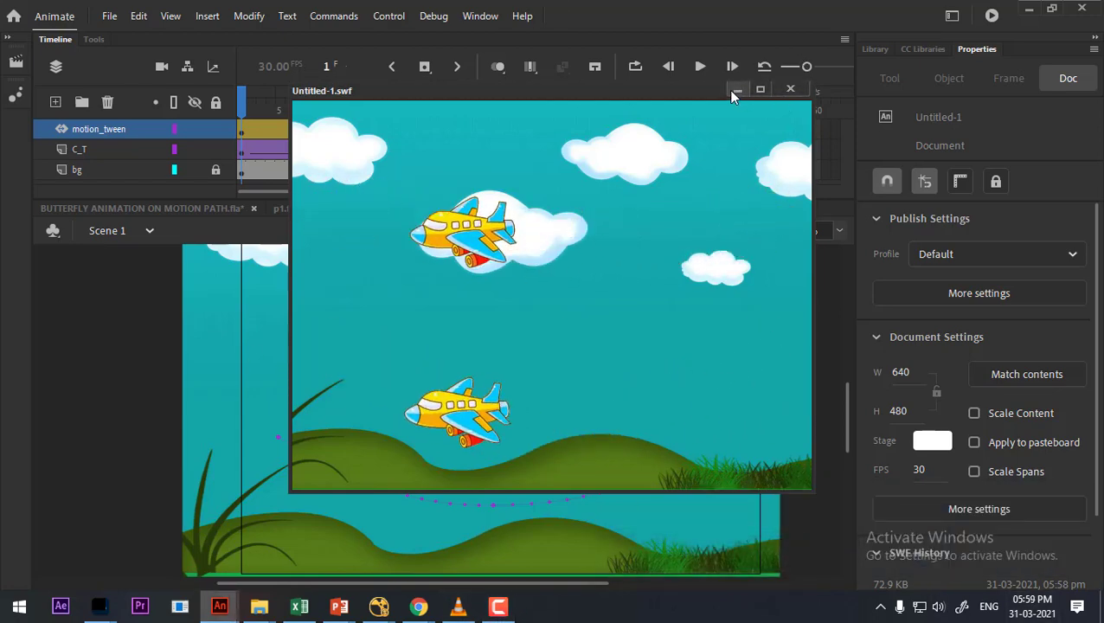
left_click(790, 88)
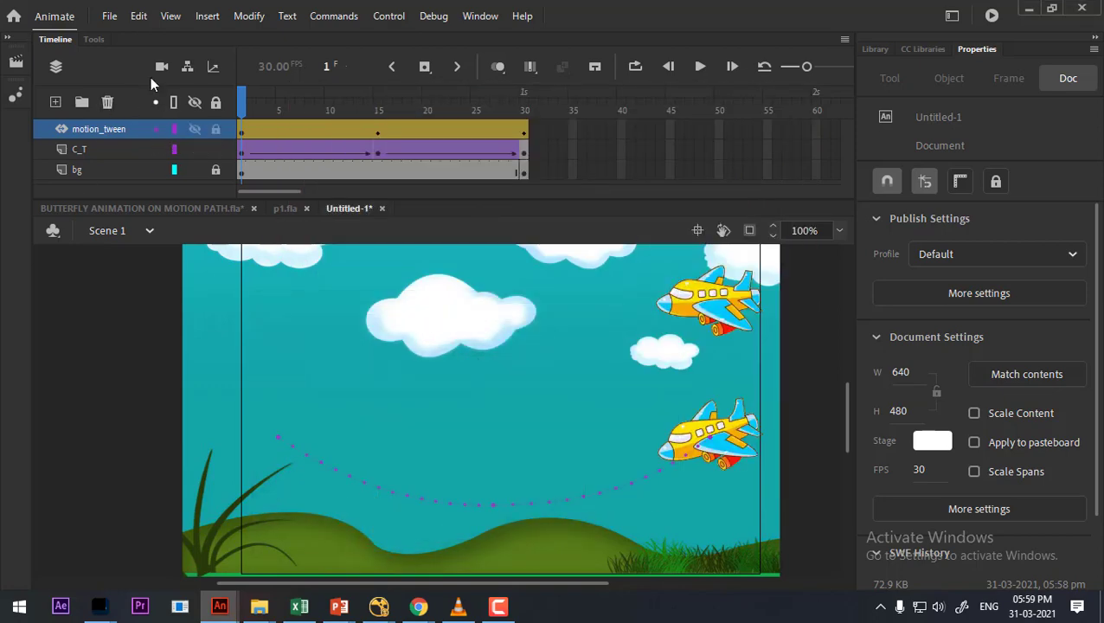
Create a new Character Animation document from the Standard 640 x 480 preset.
left_click(109, 16)
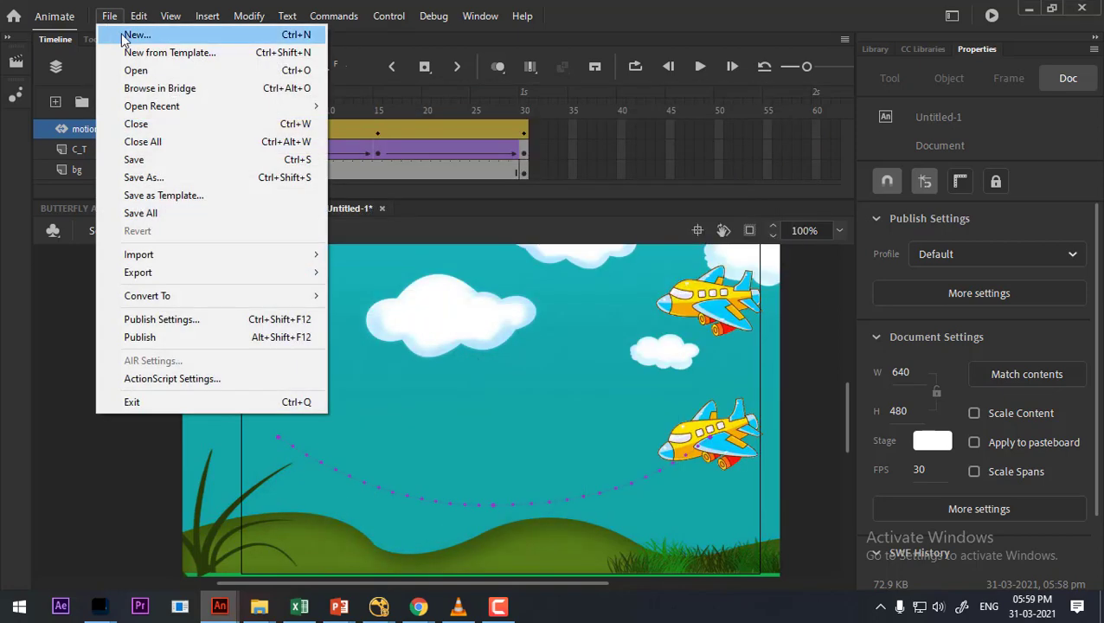
left_click(126, 35)
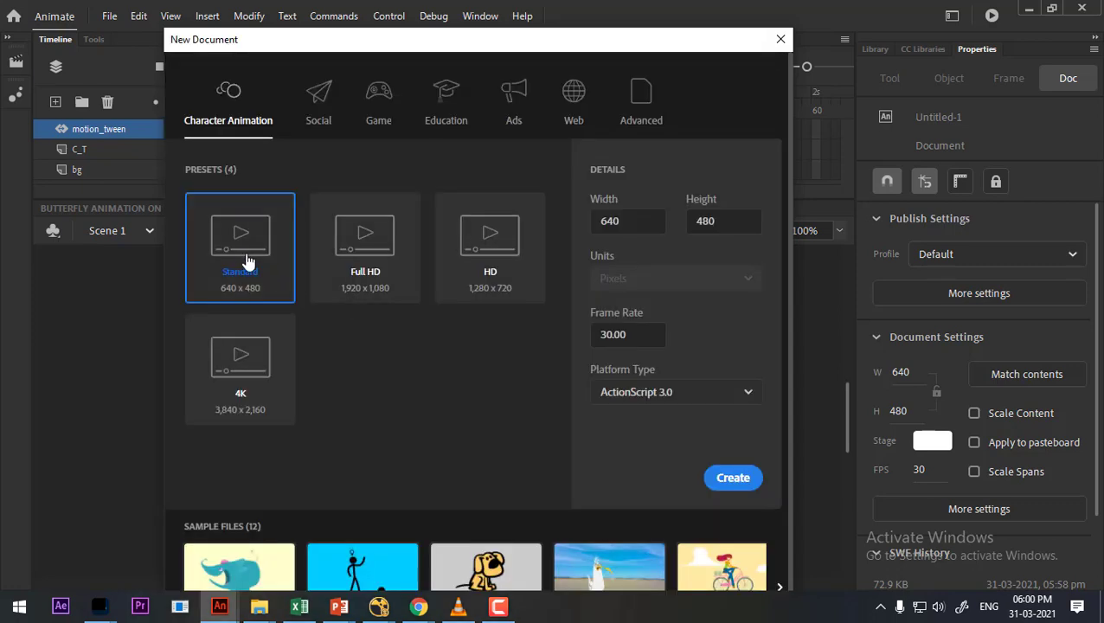
double_click(241, 254)
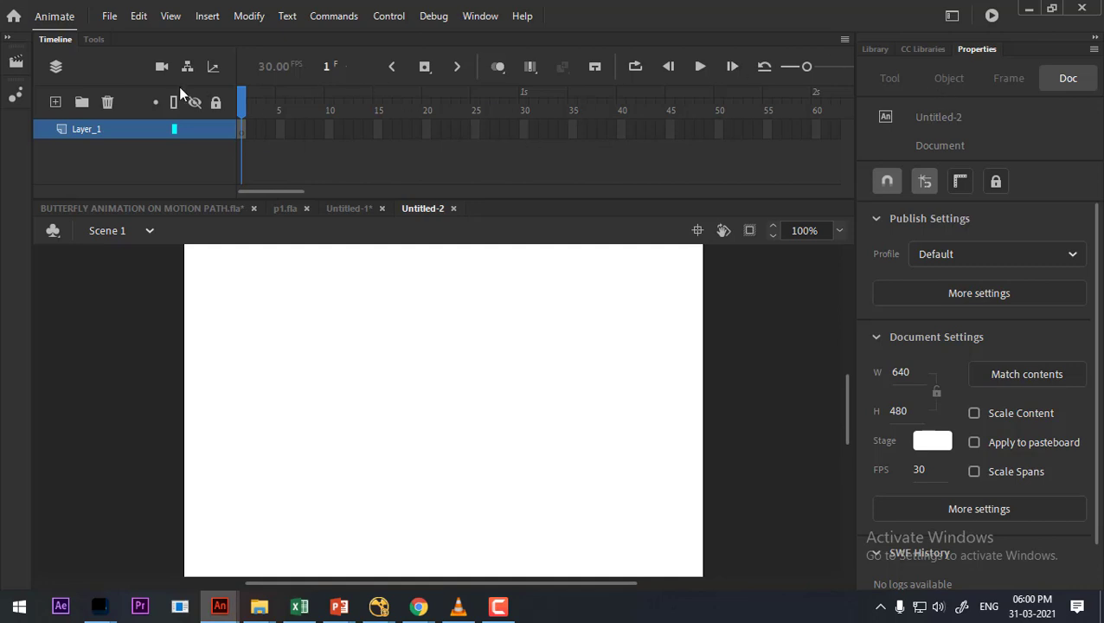
Draw a small pink square overlapping the stage's left edge at frame 1 of Layer_1 with the Rectangle tool.
left_click(97, 39)
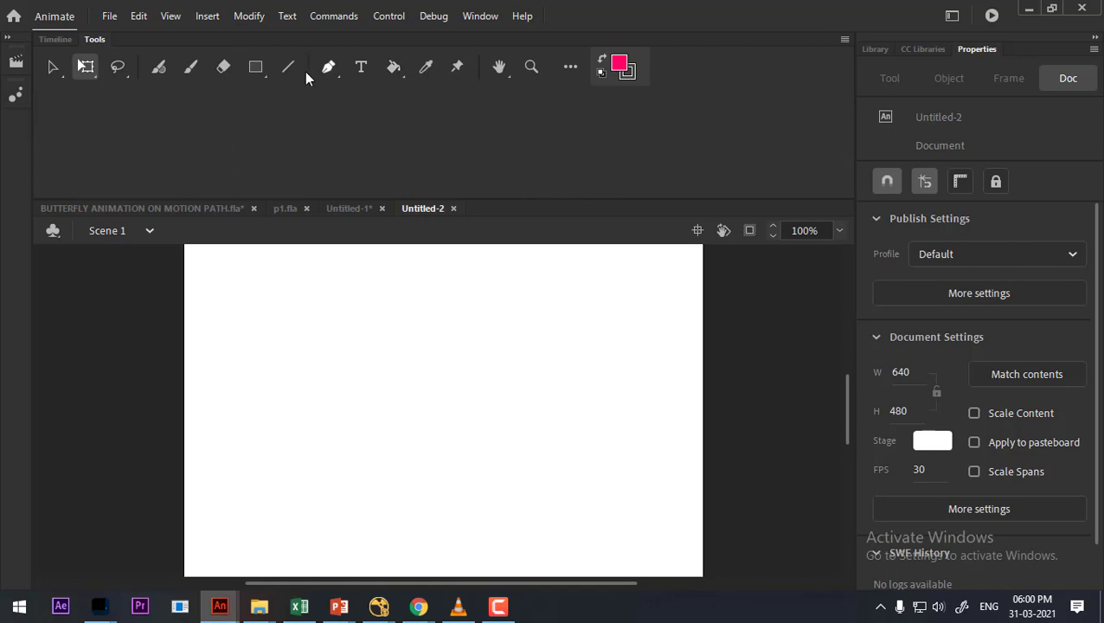
left_click(256, 70)
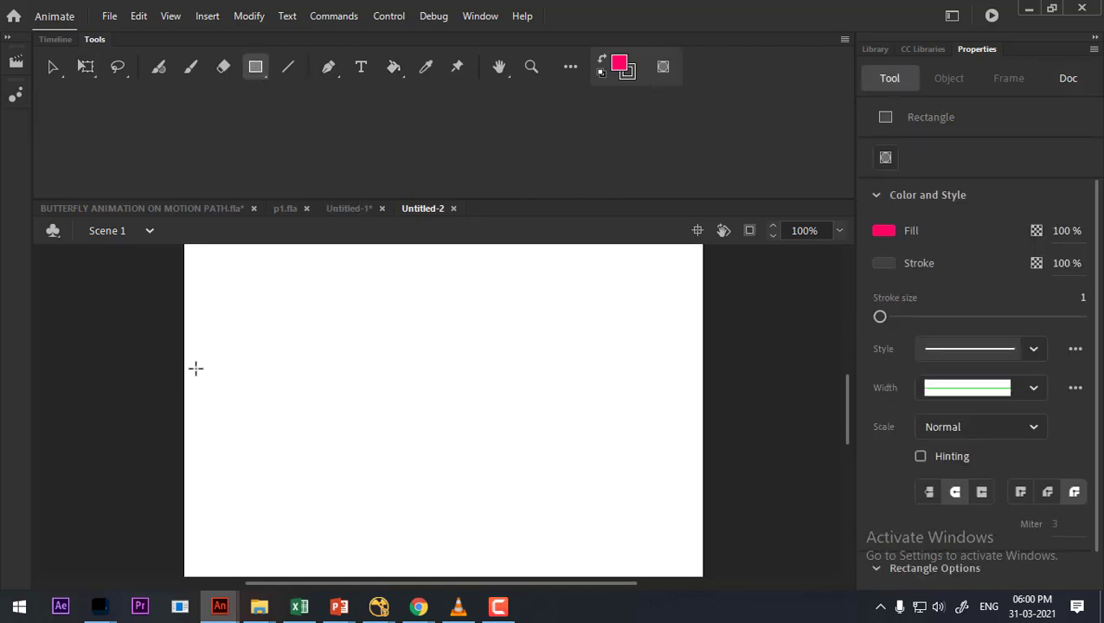
left_click(60, 38)
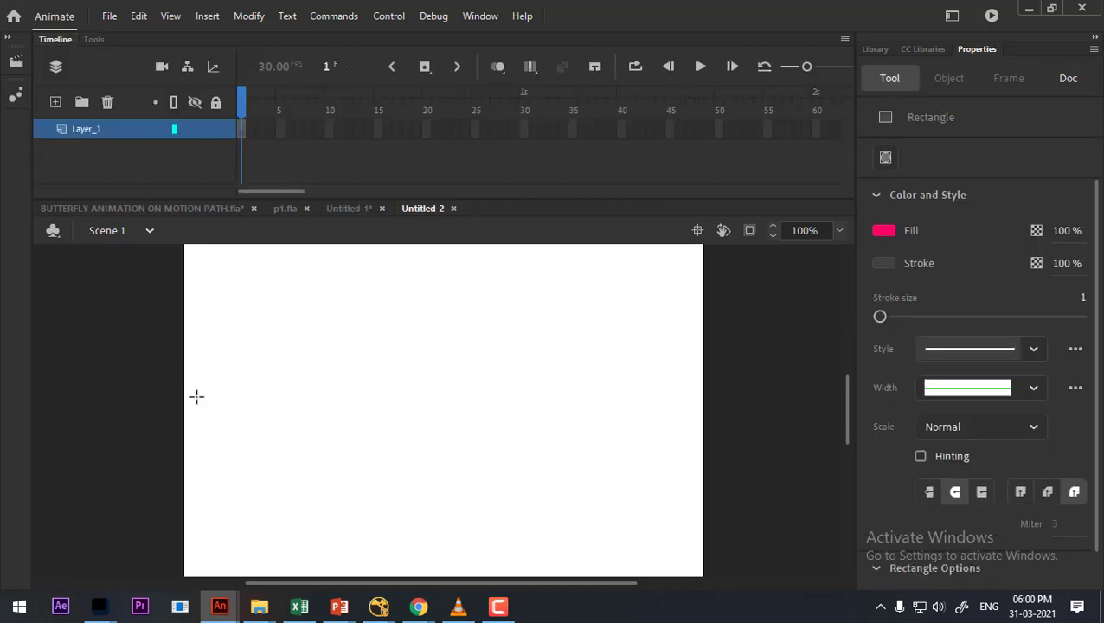
mouse_move(175, 373)
left_mouse_down()
mouse_move(251, 468)
mouse_move(243, 442)
left_mouse_up()
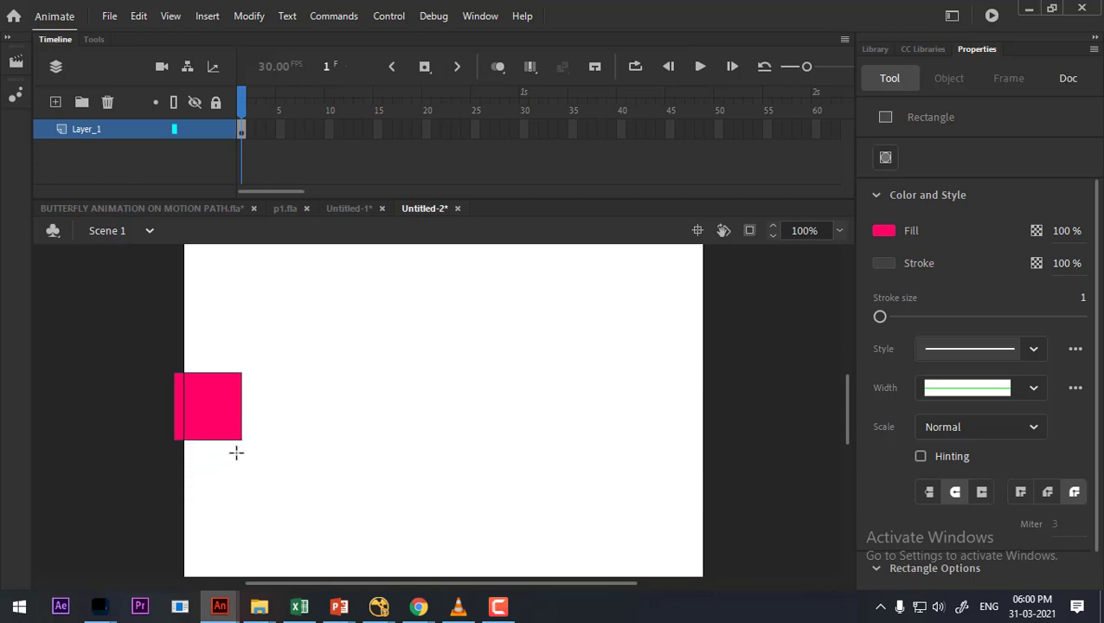
Insert a blank keyframe at frame 30 of Layer_1 and place the playhead on it.
left_click(524, 130)
right_click(523, 131)
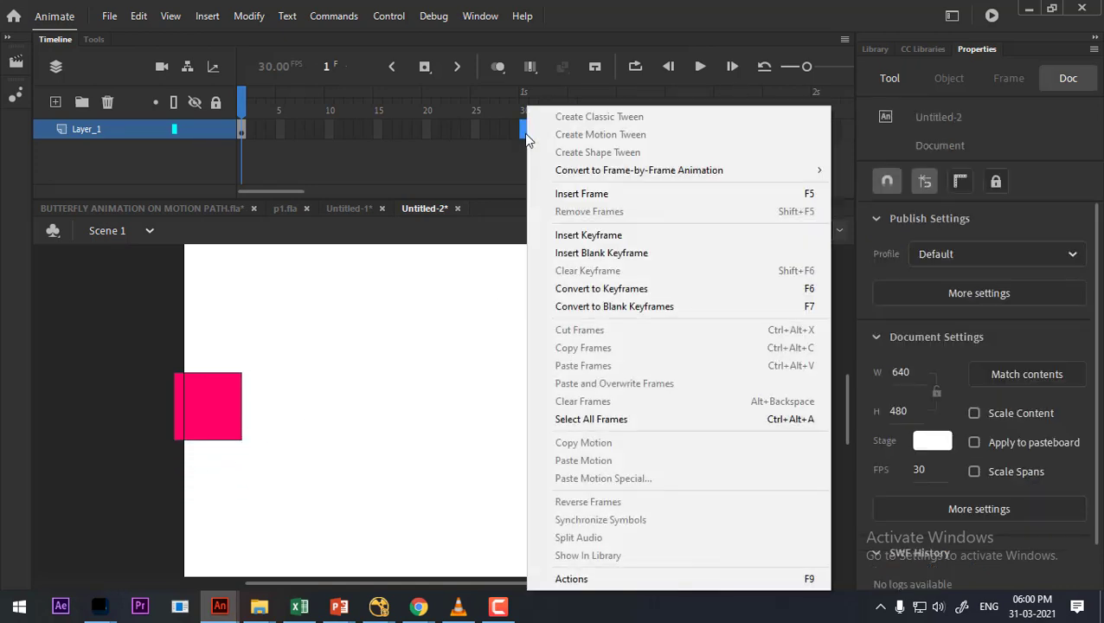
left_click(642, 252)
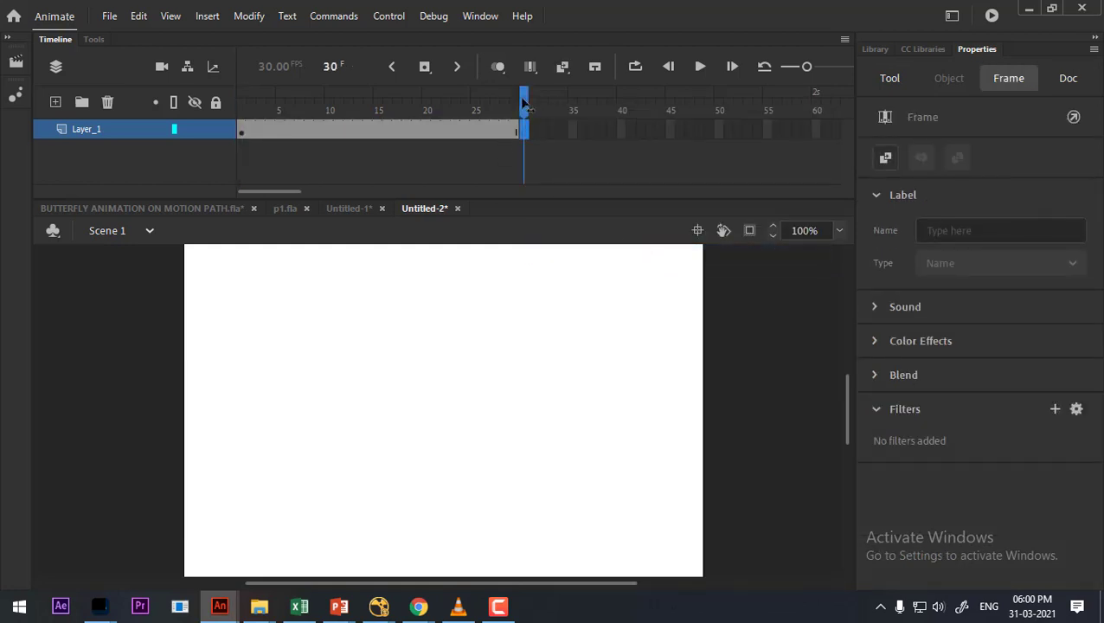
mouse_move(526, 102)
left_mouse_down()
mouse_move(239, 105)
mouse_move(525, 115)
left_mouse_up()
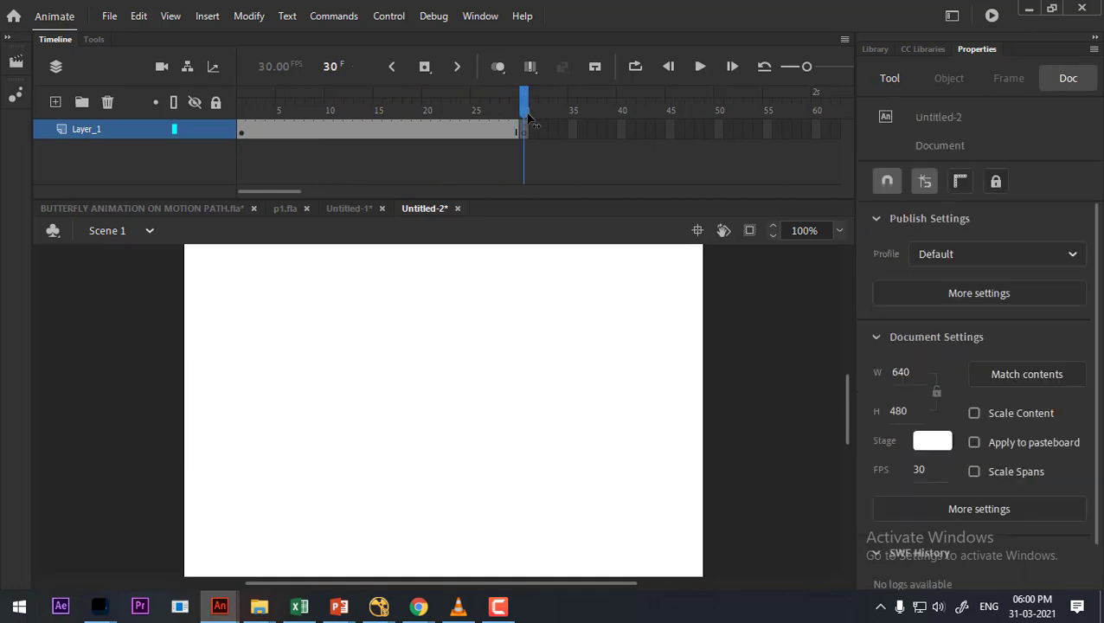
Draw a bright green pentagon on the upper right part of the stage at frame 30 with the PolyStar tool.
left_click(108, 42)
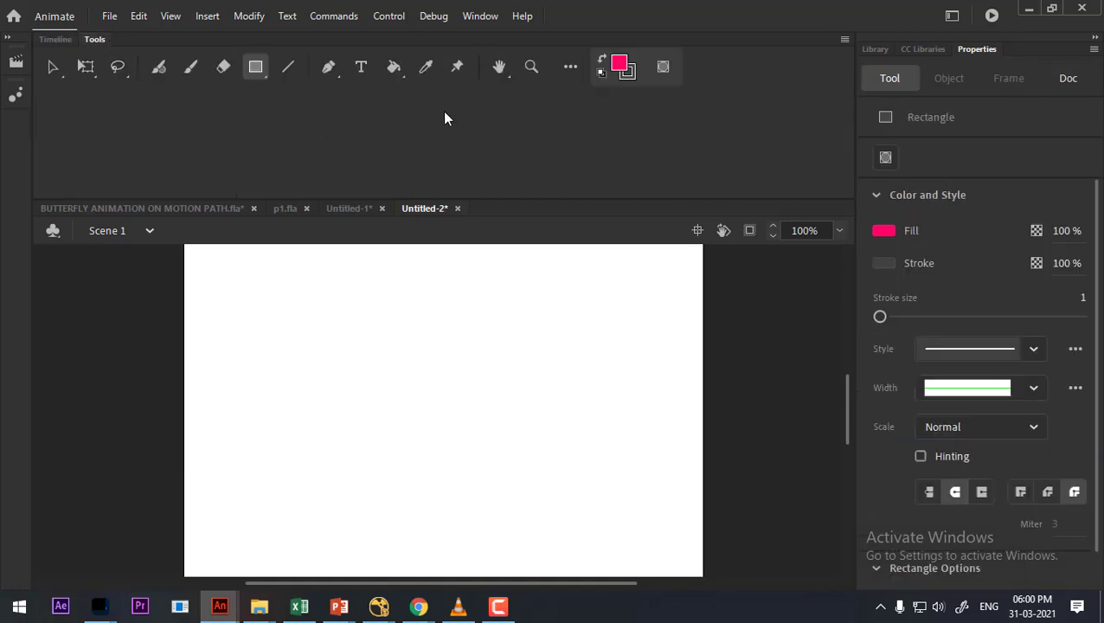
left_click(261, 73)
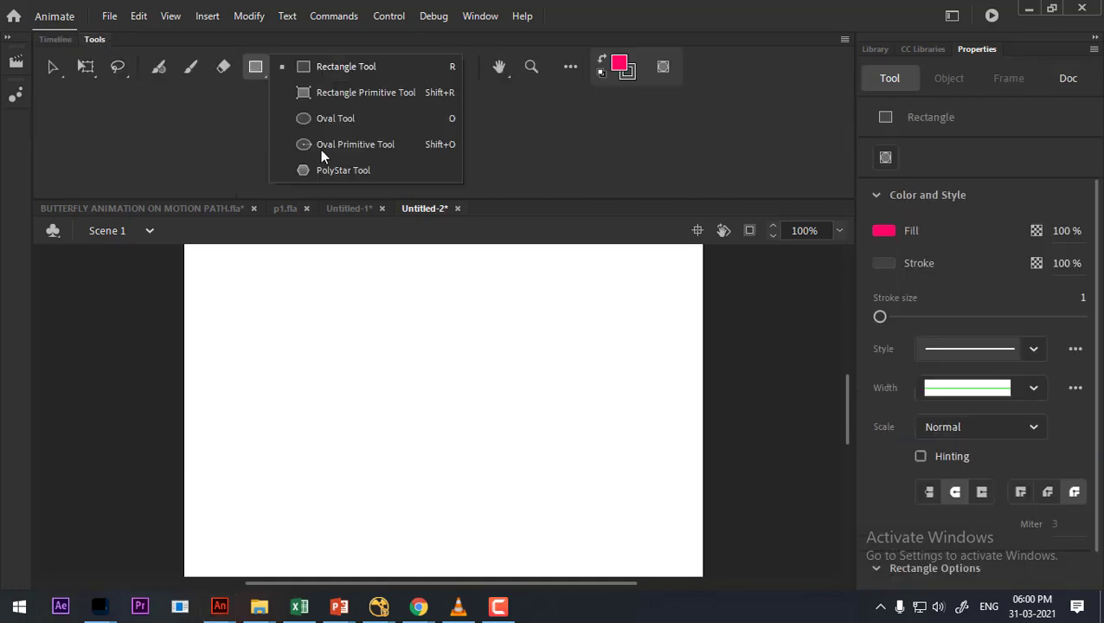
left_click(361, 172)
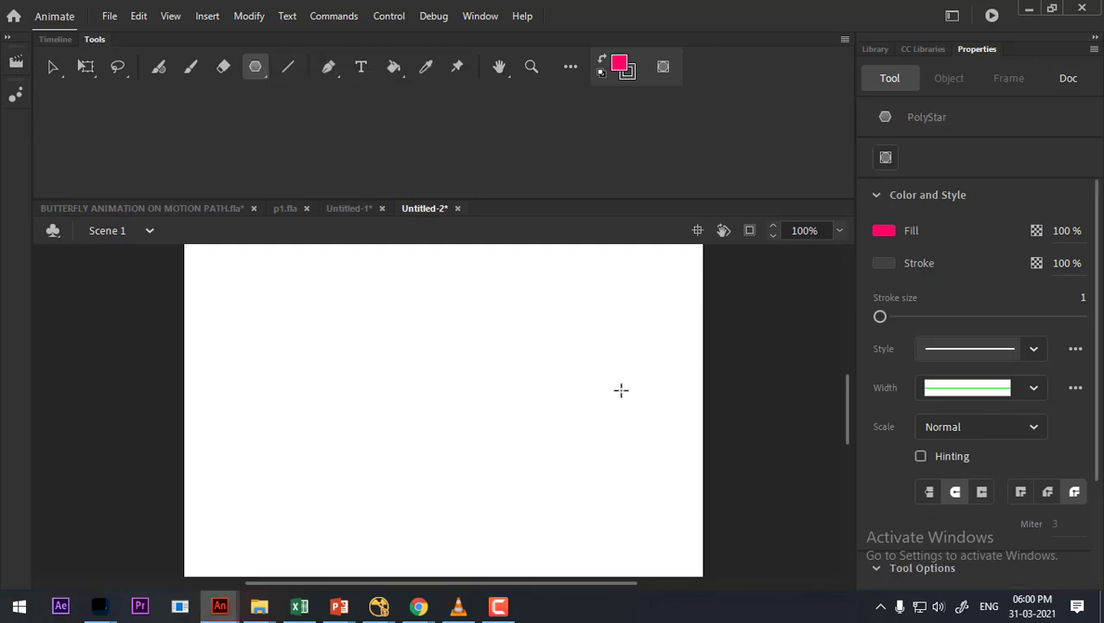
left_click(884, 230)
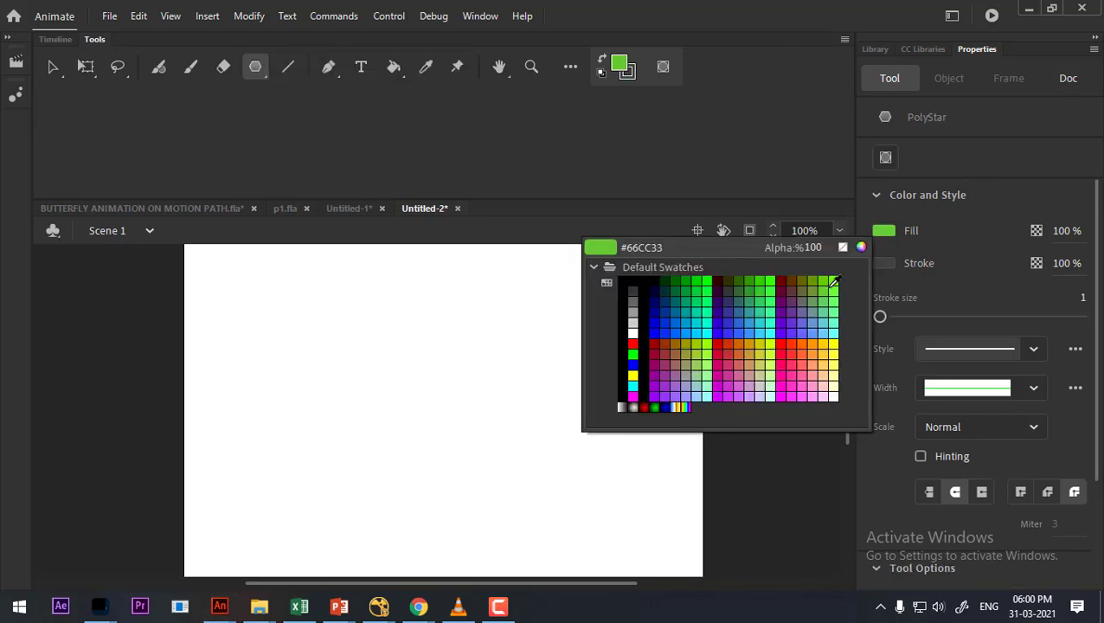
left_click(621, 375)
mouse_move(601, 347)
left_mouse_down()
mouse_move(641, 389)
mouse_move(637, 378)
left_mouse_up()
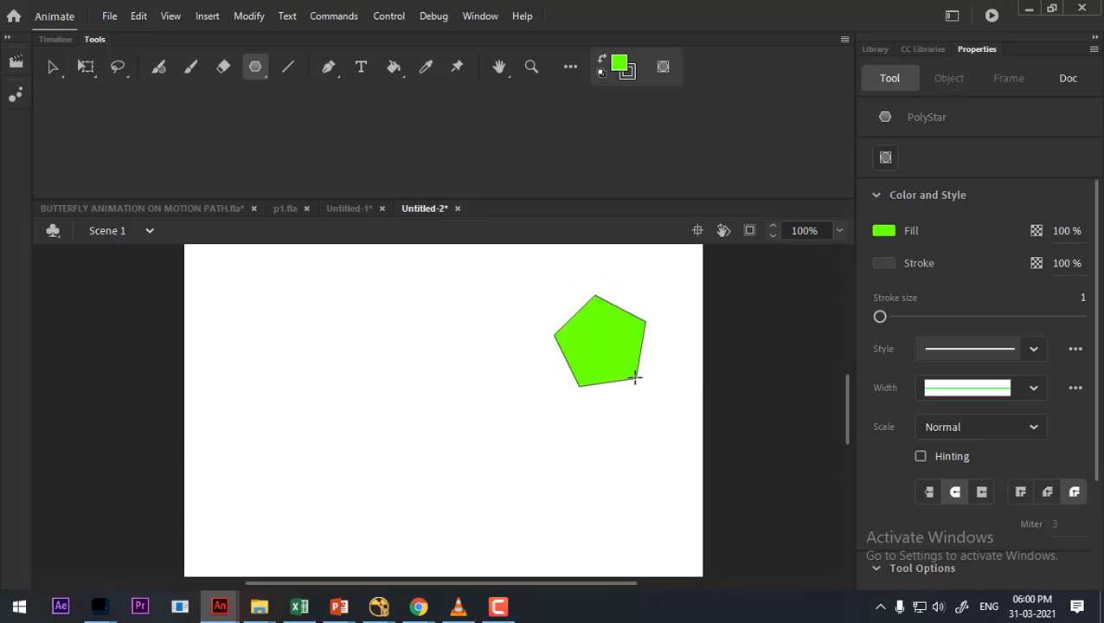
Create a shape tween between the frame 1 square and the frame 30 pentagon, and return the playhead to frame 1.
left_click(55, 39)
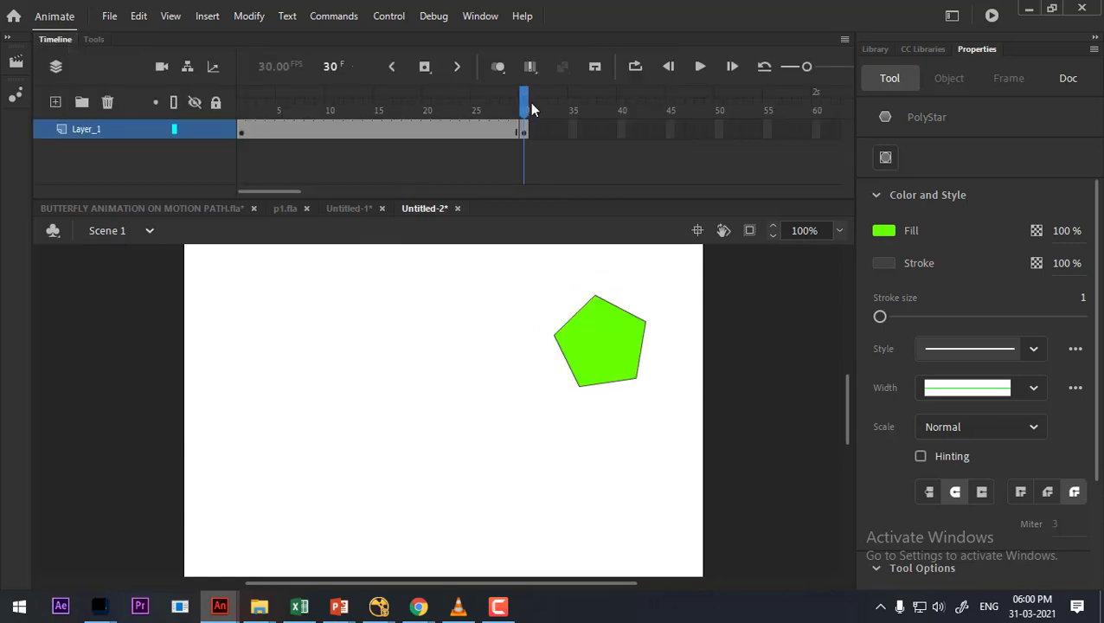
mouse_move(532, 109)
left_mouse_down()
mouse_move(237, 160)
mouse_move(201, 147)
mouse_move(329, 108)
mouse_move(523, 107)
left_mouse_up()
left_click(372, 131)
right_click(375, 134)
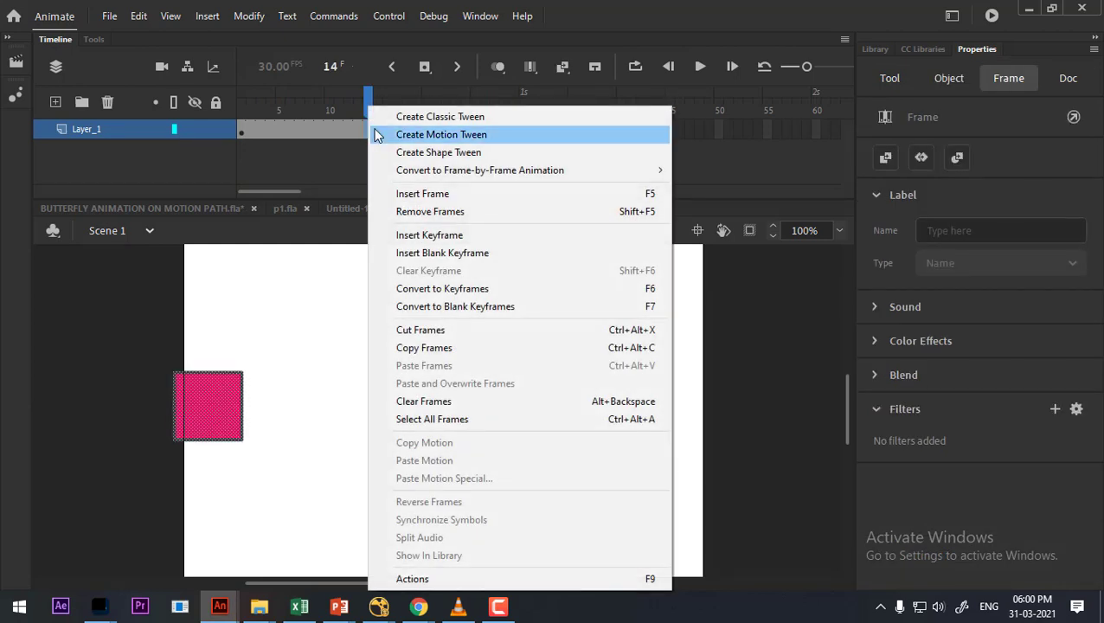
left_click(464, 154)
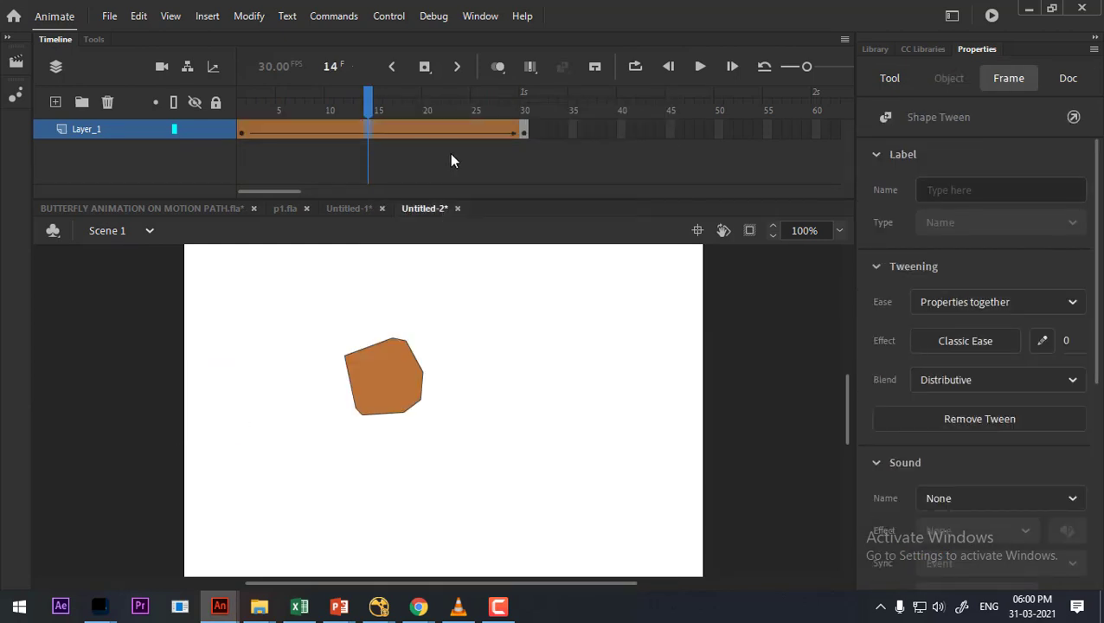
left_click_drag(369, 108, 241, 100)
left_click(253, 143)
Switch to the Adobe animate Tweens presentation in PowerPoint and start its slide show to view the tween comparison slides.
mouse_move(343, 607)
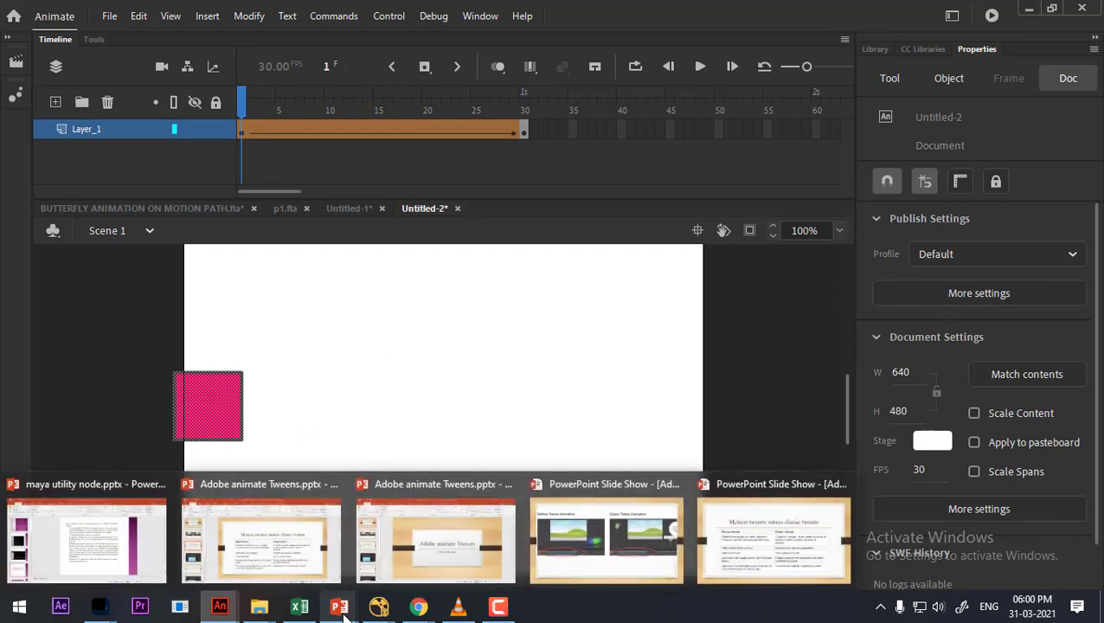
left_click(438, 564)
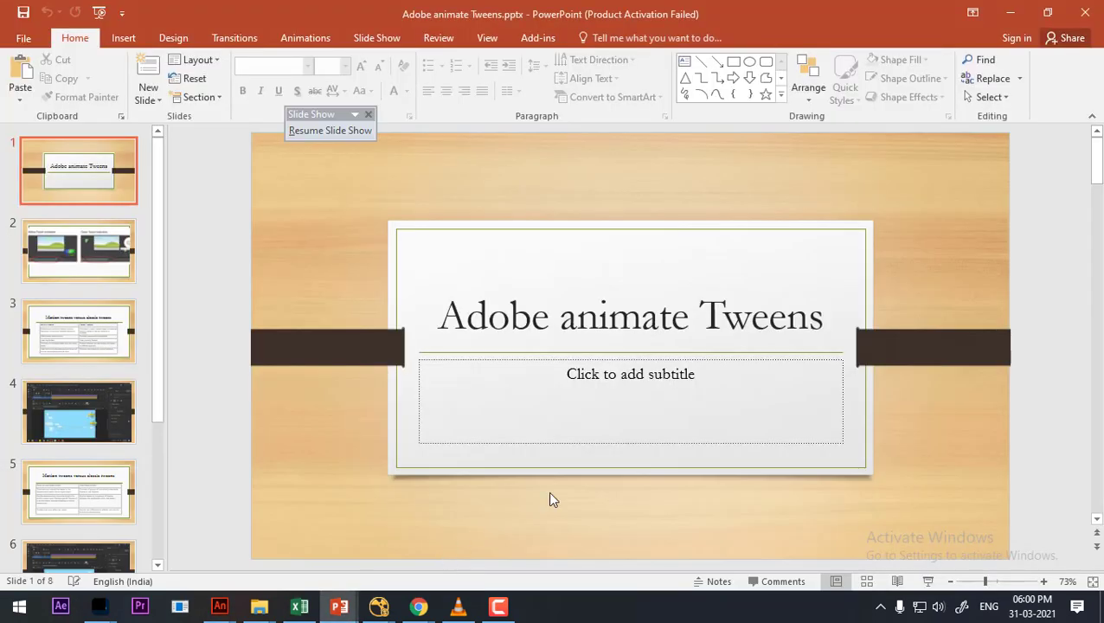
key("shift+F5")
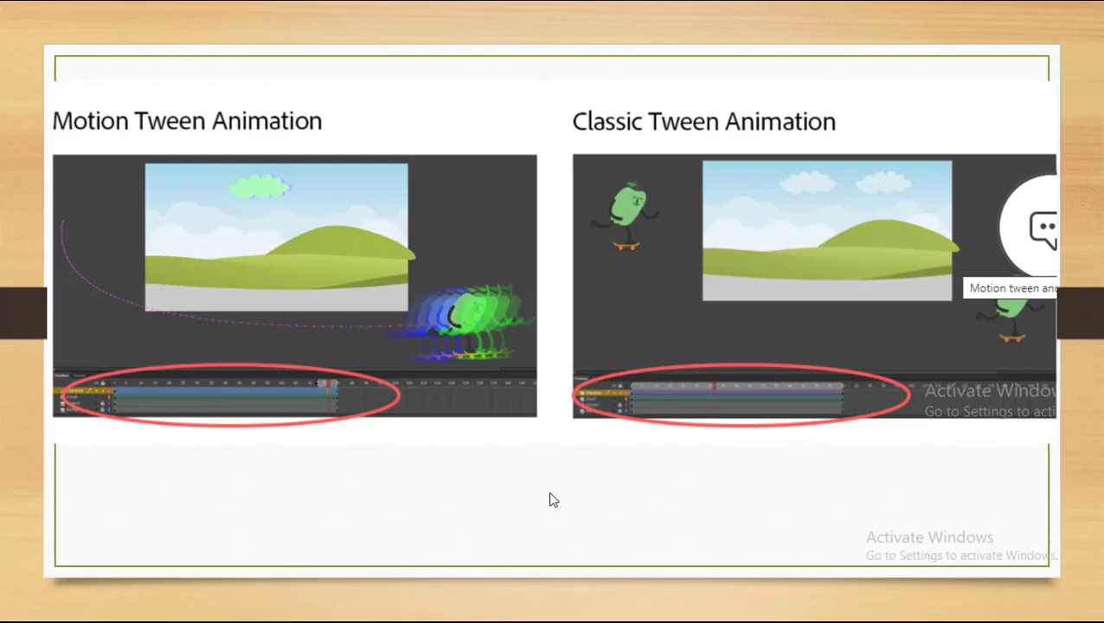
left_click(554, 500)
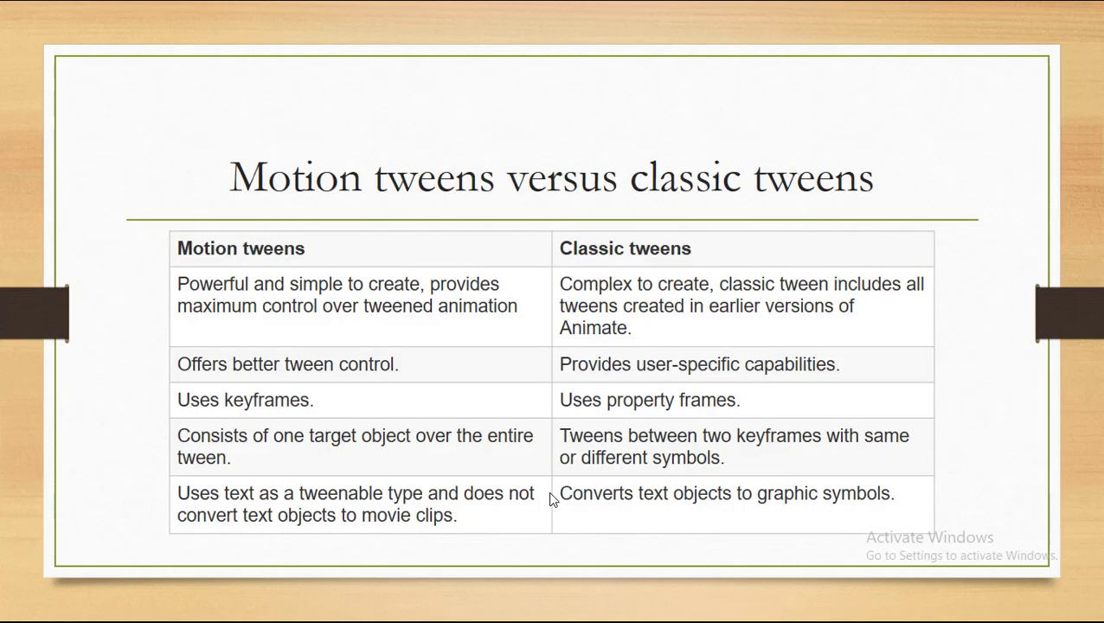
Review the remaining Motion tweens versus classic tweens slides, exit the slide show, and return to the Animate document.
key("alt+Tab")
key("alt+Tab")
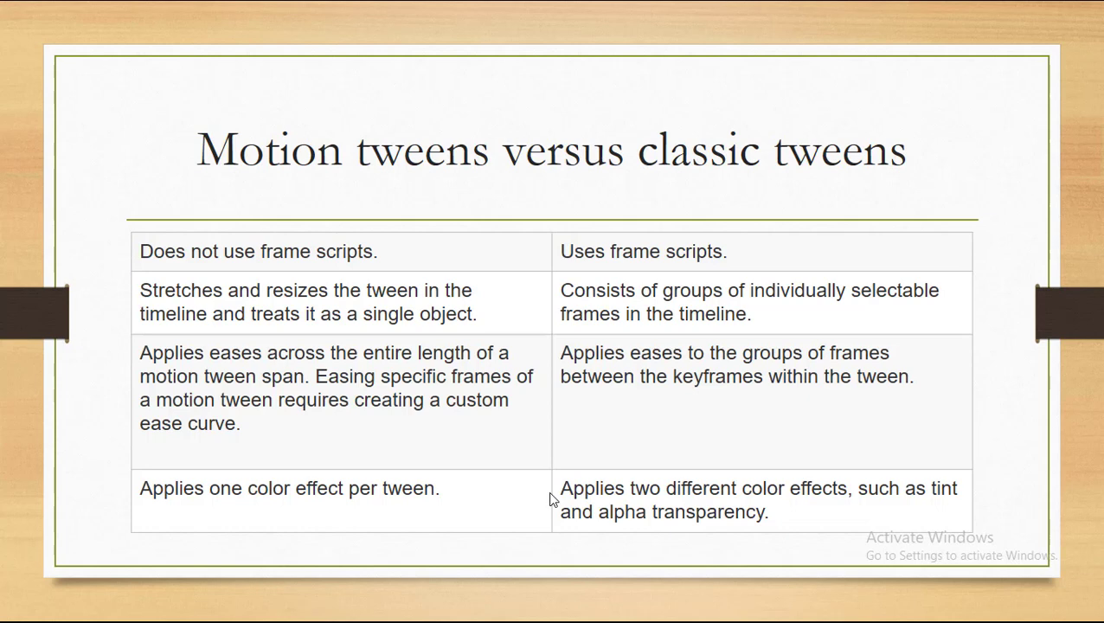
key("alt+Tab")
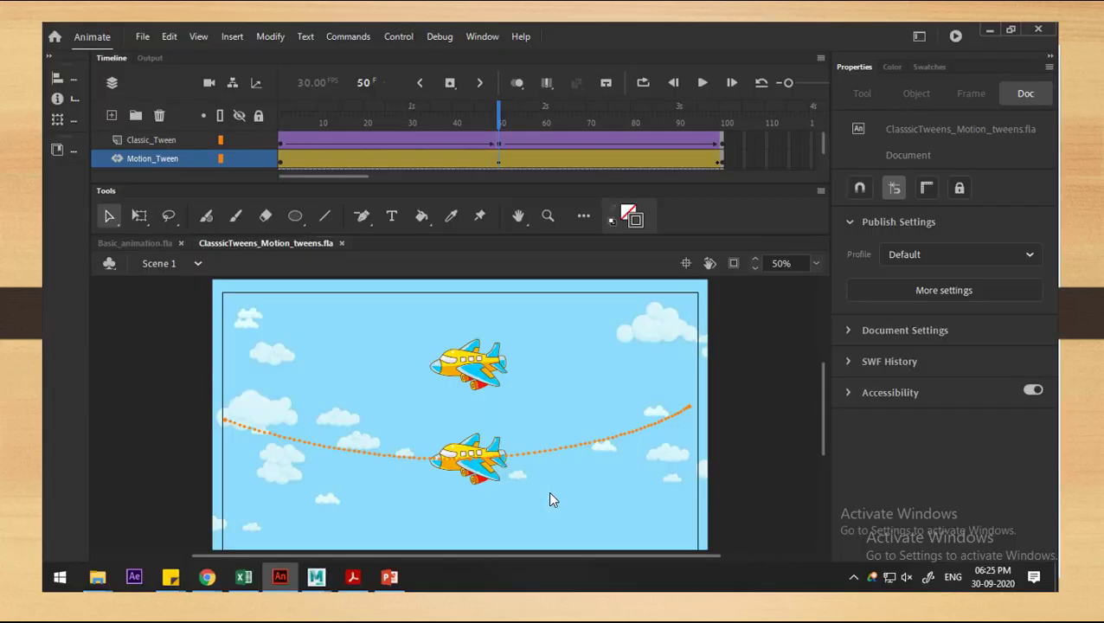
key("alt+Tab")
left_click(554, 500)
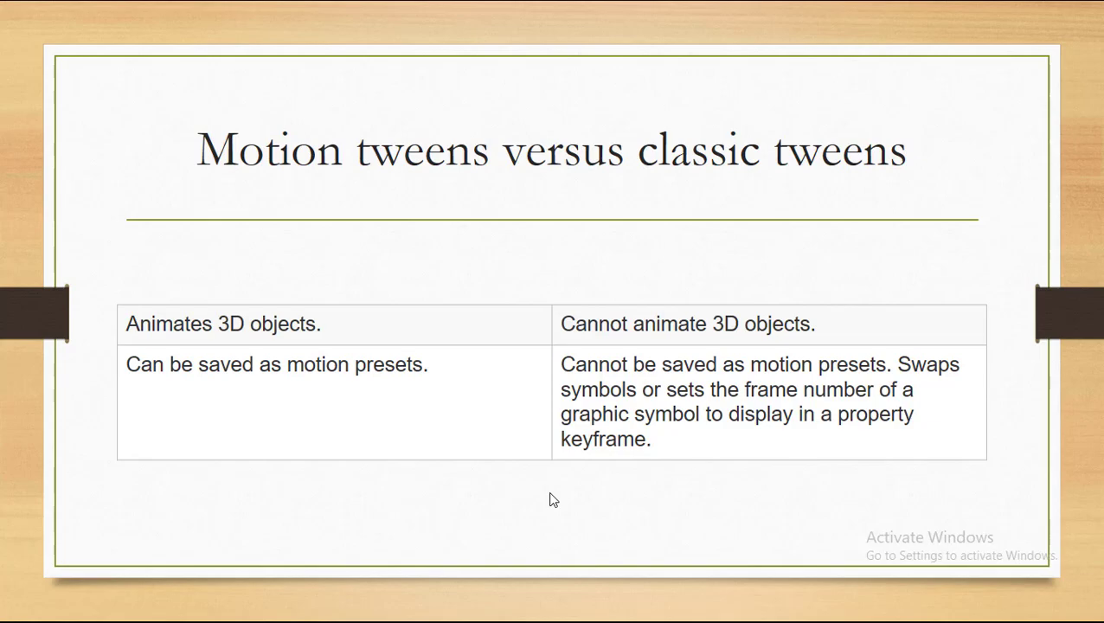
key("alt+Tab")
key("alt+Tab")
left_click(551, 495)
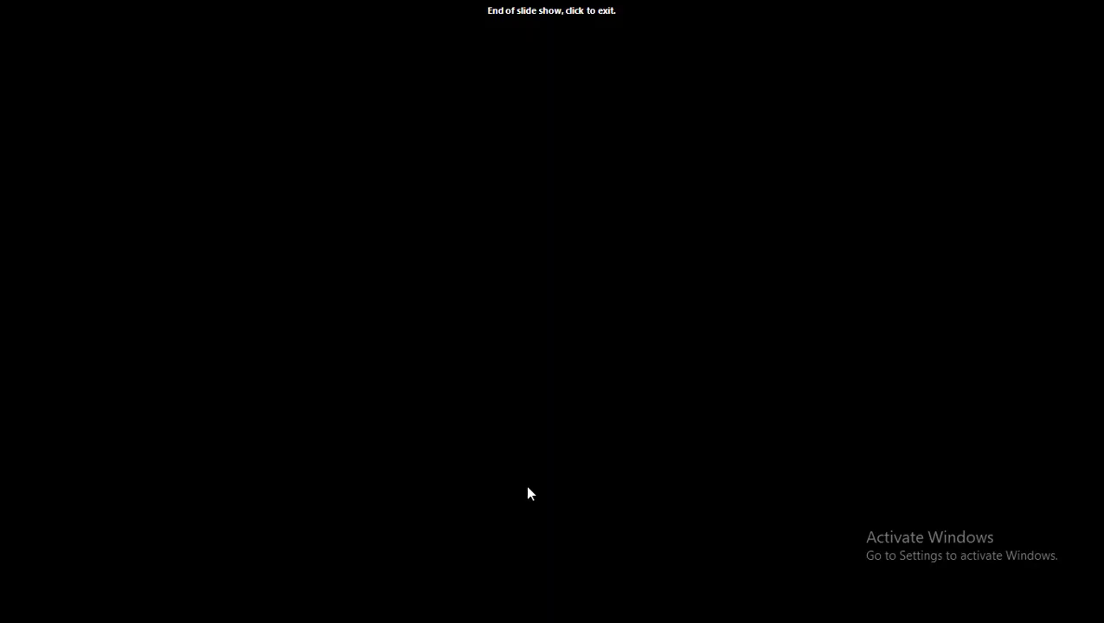
left_click(528, 493)
left_click(1017, 21)
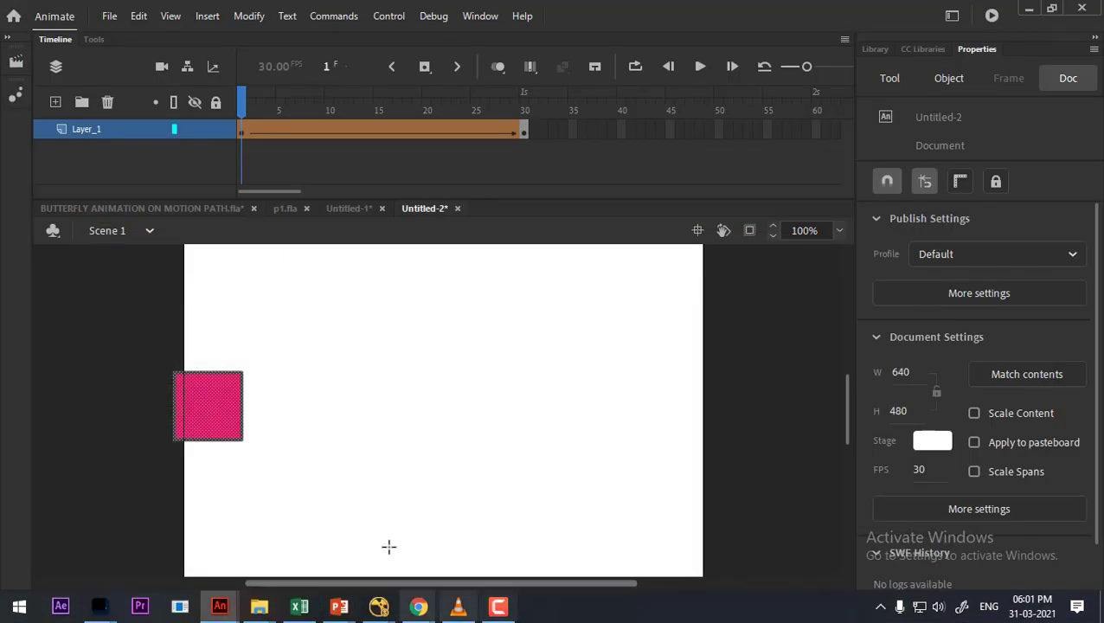
Scrub the shape tween from frame 1 to frame 30 to preview the square morphing into the pentagon.
left_click_drag(247, 104, 524, 104)
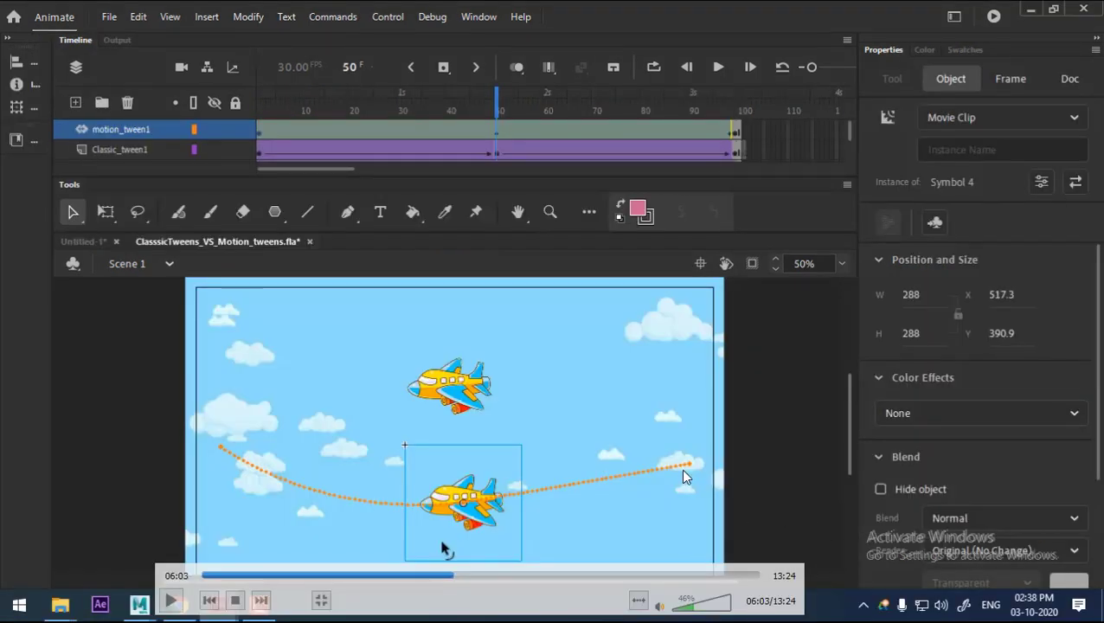
double_click(681, 468)
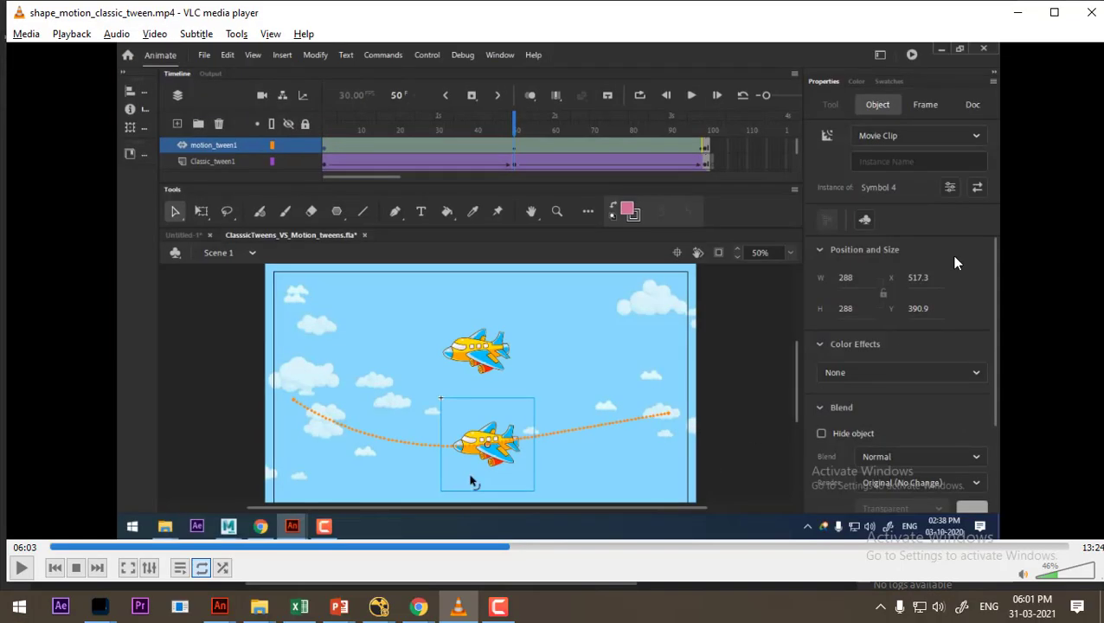
left_click(1009, 14)
left_click(503, 609)
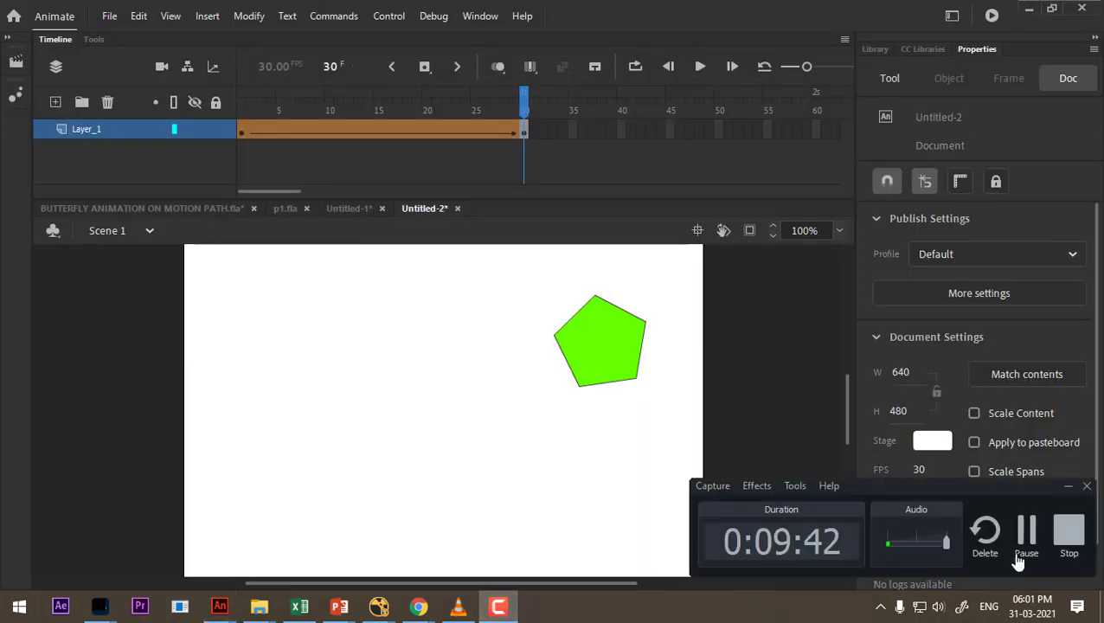